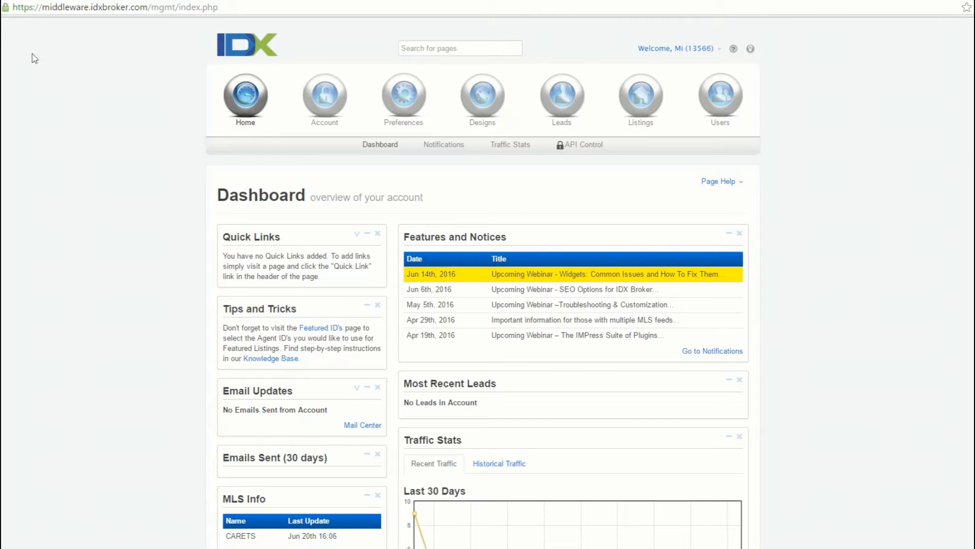
- Start creating a new widget and choose Showcase as its type
{"action": "left_click", "coordinate": [482, 113]}
{"action": "left_click", "coordinate": [412, 152]}
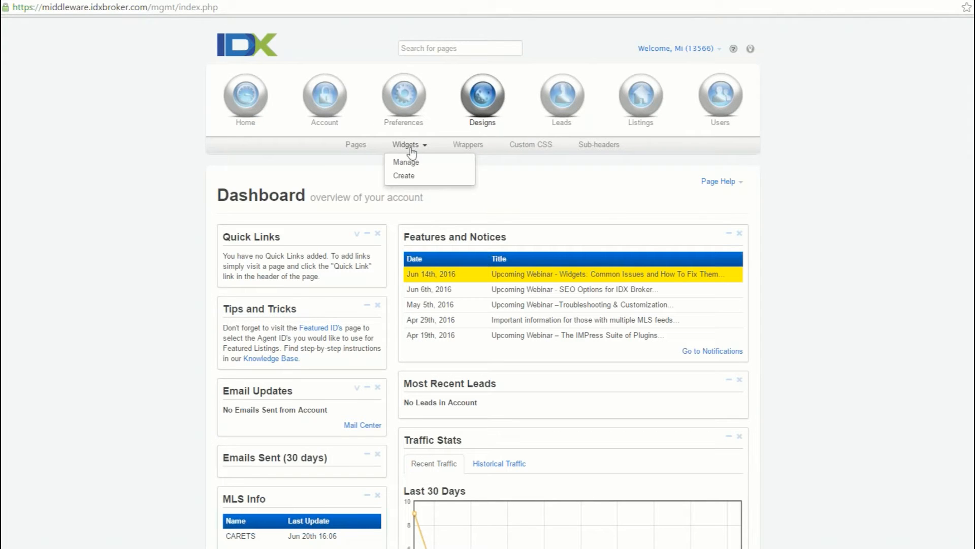
{"action": "left_click", "coordinate": [414, 176]}
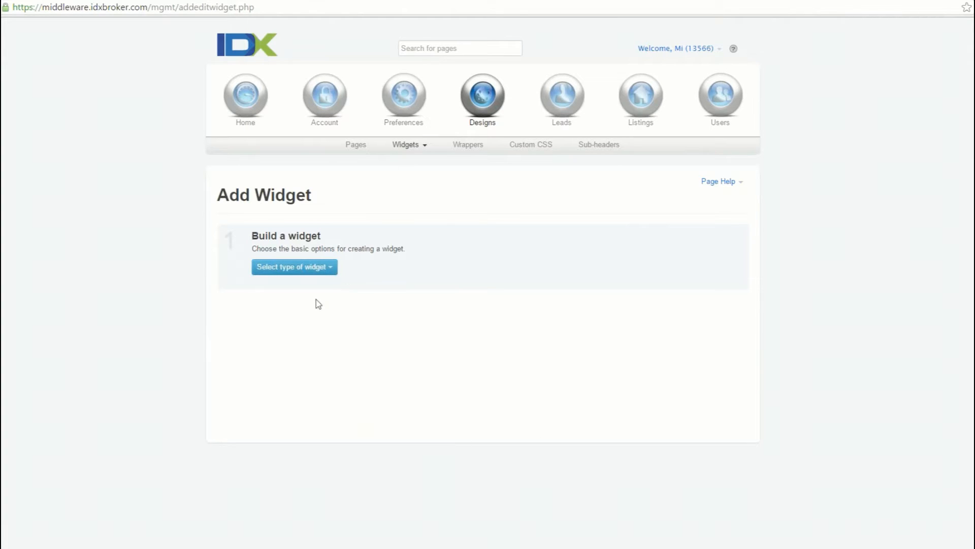
{"action": "left_click", "coordinate": [311, 269]}
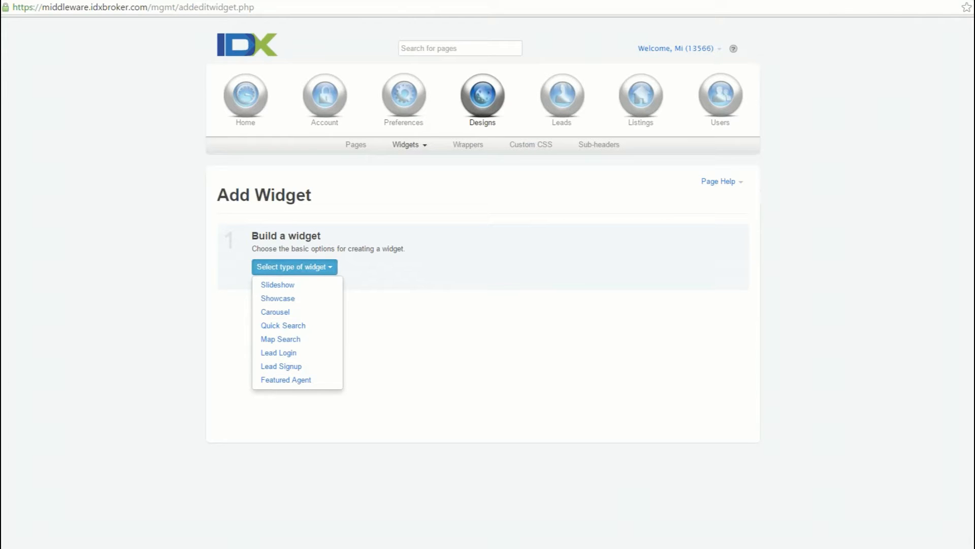
{"action": "left_click", "coordinate": [300, 299]}
- Set the properties to feature to a Custom Search based on the Advanced Search page
{"action": "left_click", "coordinate": [407, 269]}
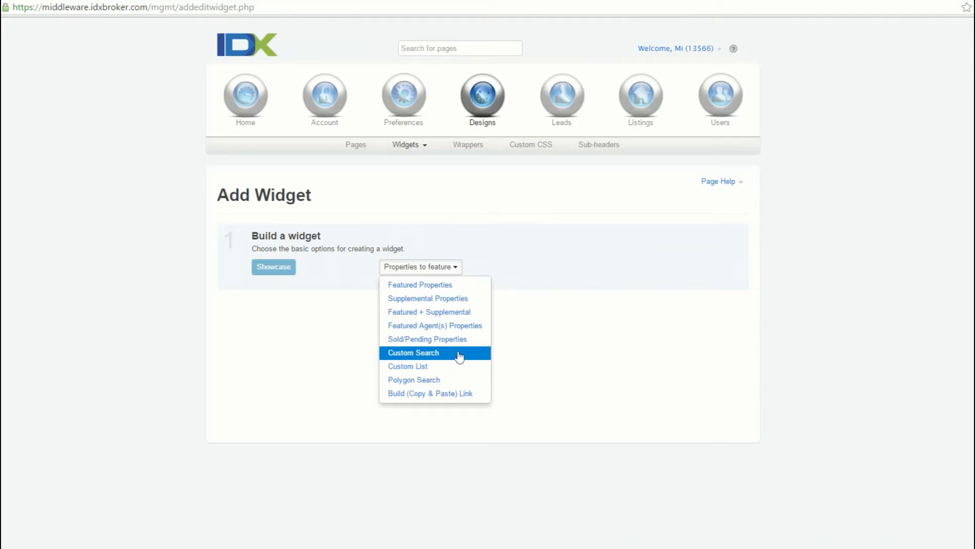
{"action": "left_click", "coordinate": [455, 357]}
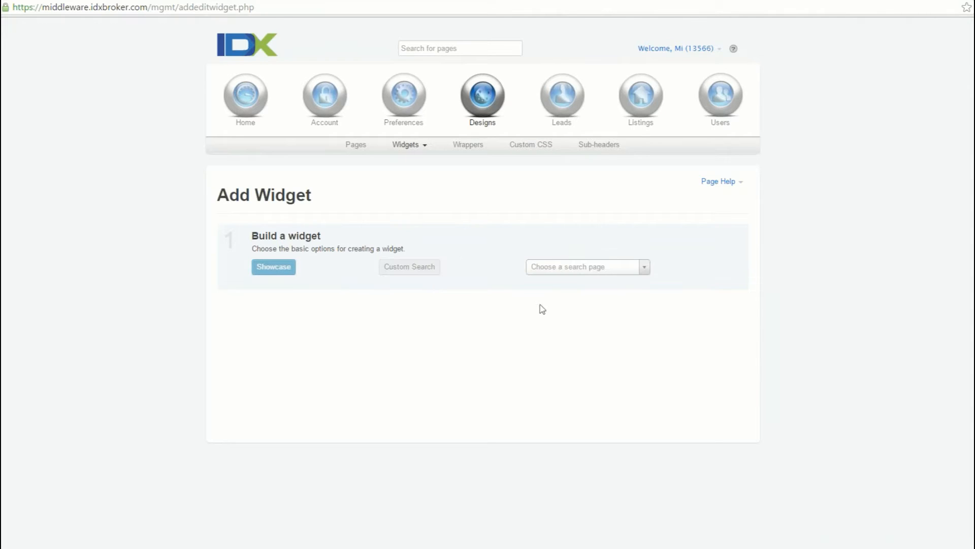
{"action": "left_click", "coordinate": [584, 267]}
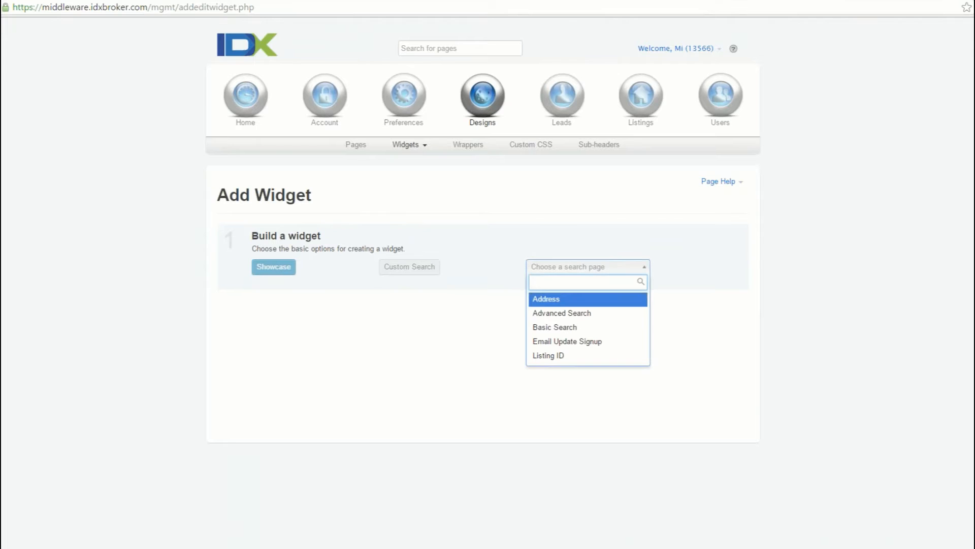
{"action": "left_click", "coordinate": [579, 314]}
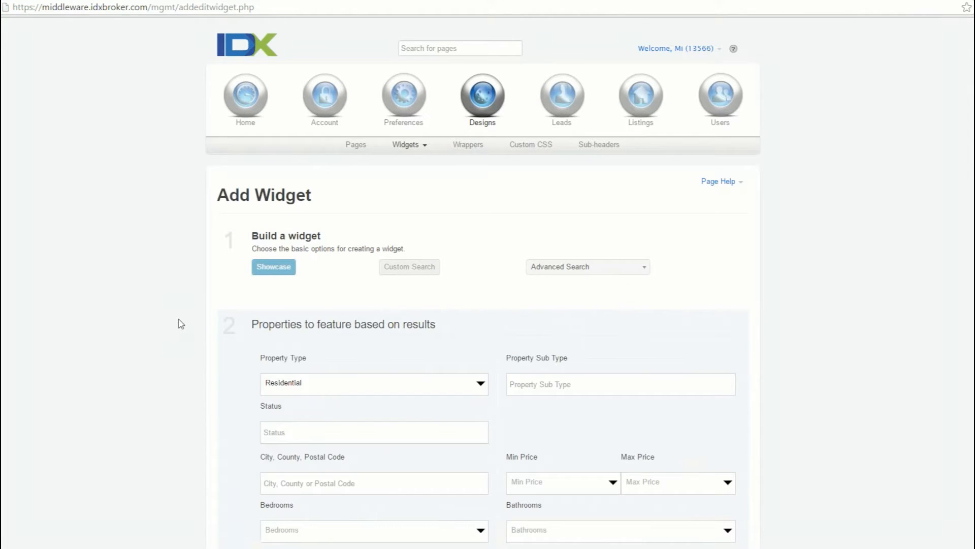
- Examine the Advanced Search filter fields available for choosing which properties the widget features
{"action": "scroll", "coordinate": [187, 319], "scroll_direction": "down", "scroll_amount": 4}
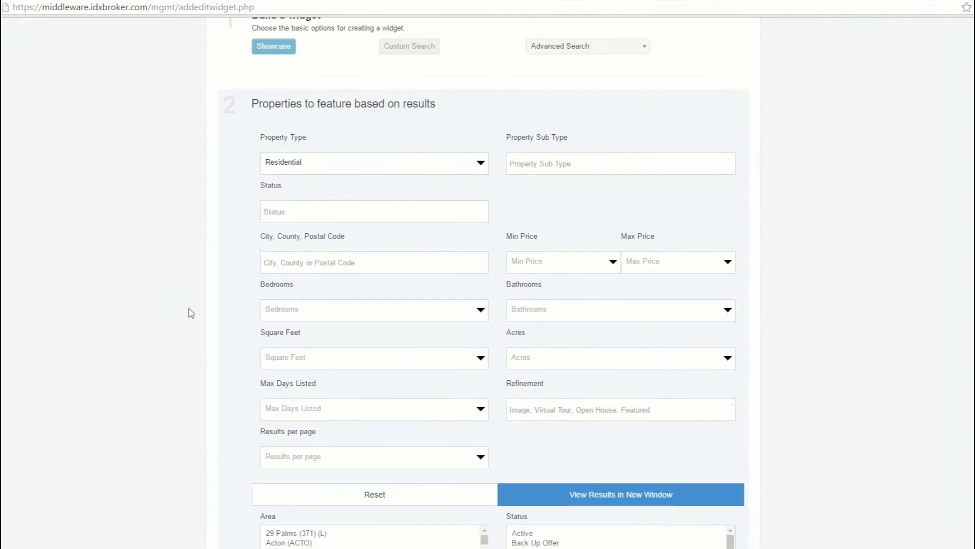
{"action": "scroll", "coordinate": [191, 313], "scroll_direction": "down", "scroll_amount": 7}
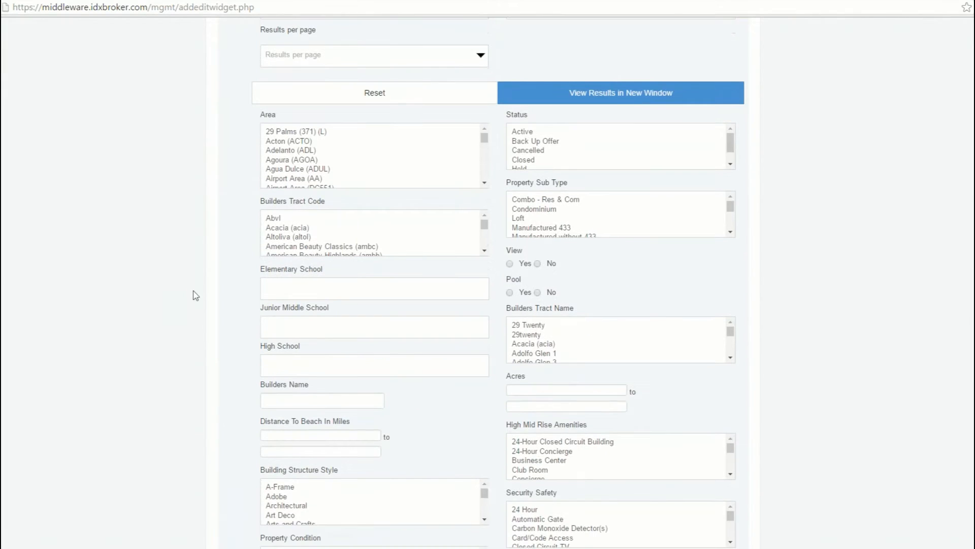
{"action": "scroll", "coordinate": [197, 292], "scroll_direction": "up", "scroll_amount": 2}
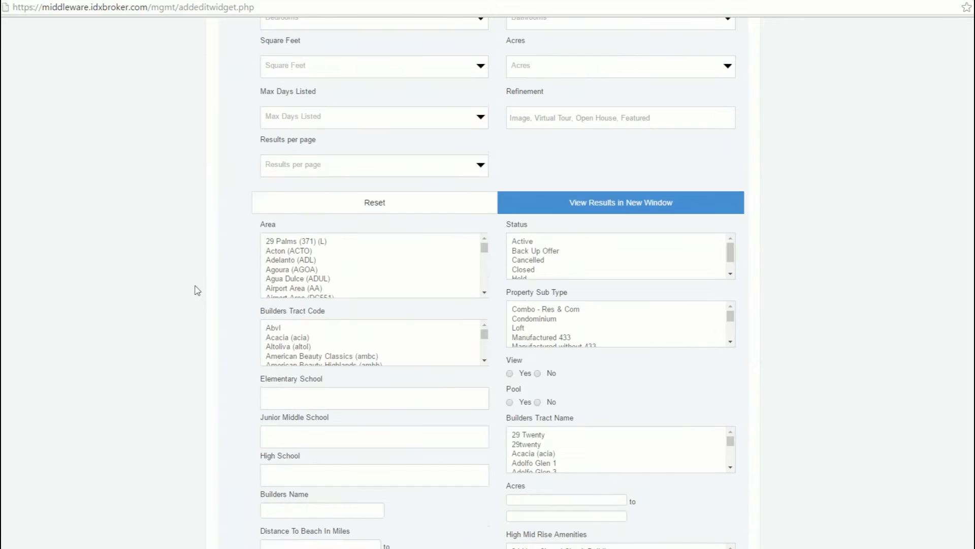
{"action": "scroll", "coordinate": [196, 292], "scroll_direction": "up", "scroll_amount": 1}
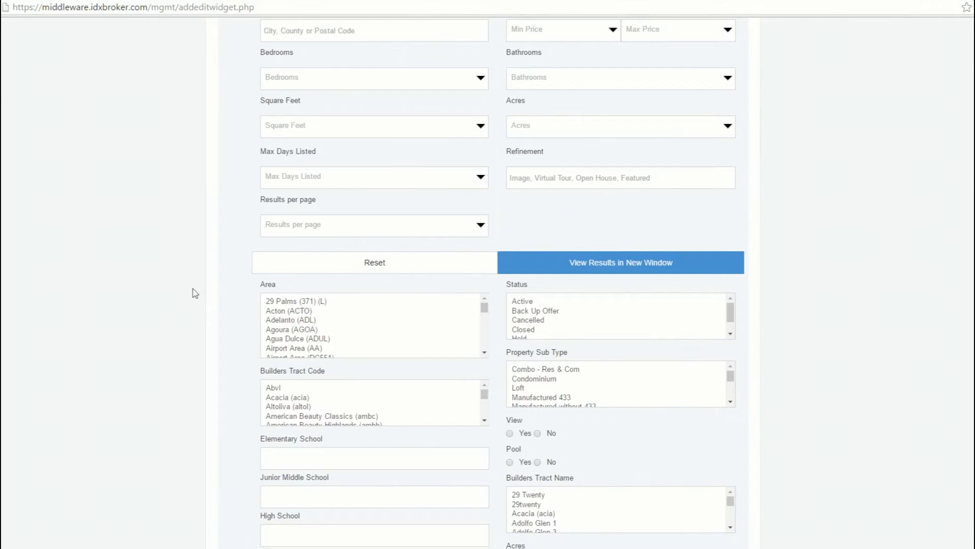
{"action": "scroll", "coordinate": [198, 291], "scroll_direction": "down", "scroll_amount": 3}
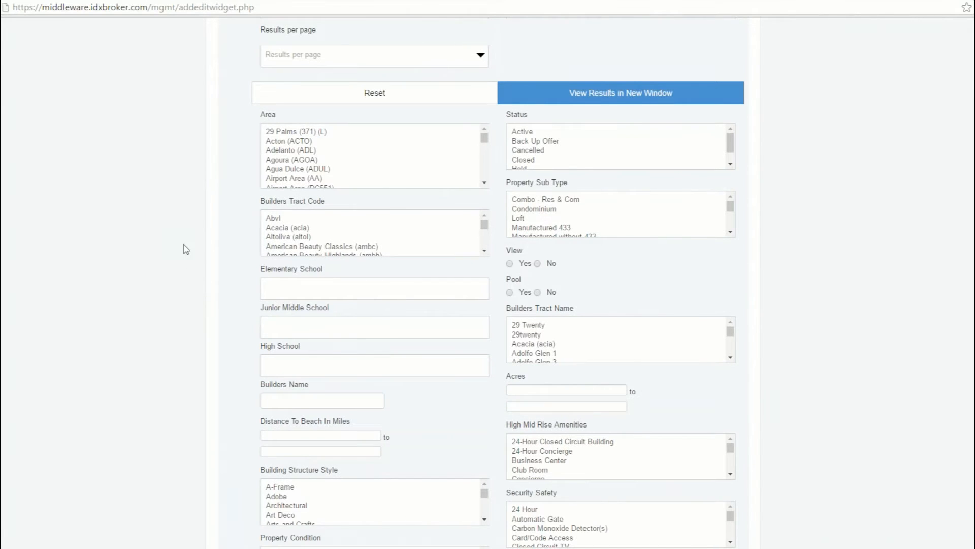
{"action": "scroll", "coordinate": [185, 248], "scroll_direction": "up", "scroll_amount": 9}
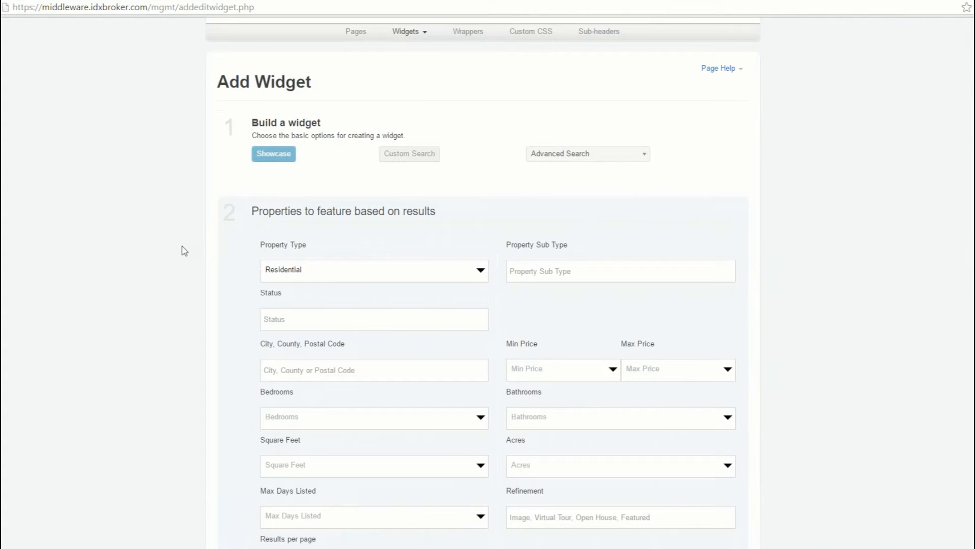
{"action": "scroll", "coordinate": [173, 283], "scroll_direction": "down", "scroll_amount": 6}
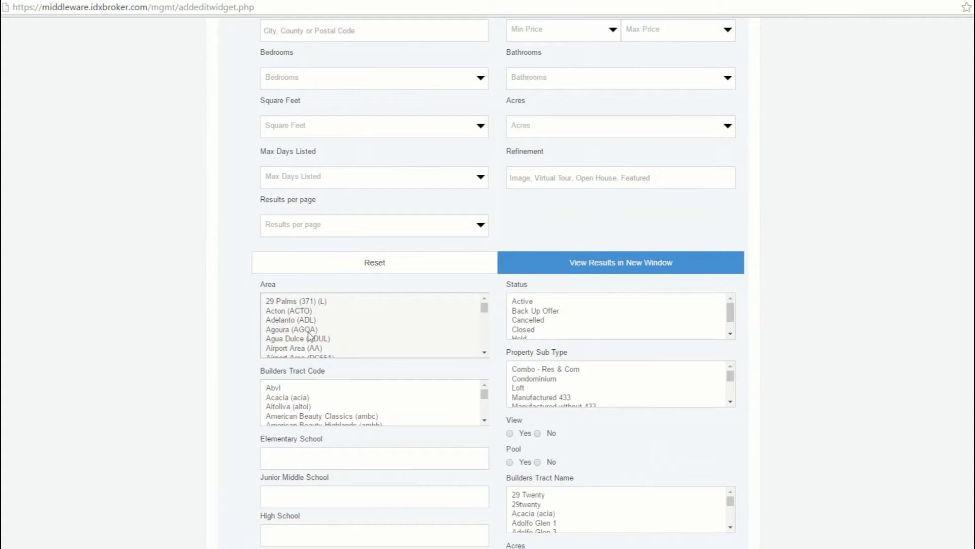
- Try a multiple selection of 29 Palms (371) (L) and Agua Dulce (ADUL) in the Area filter, and clear it
{"action": "left_click", "coordinate": [293, 304]}
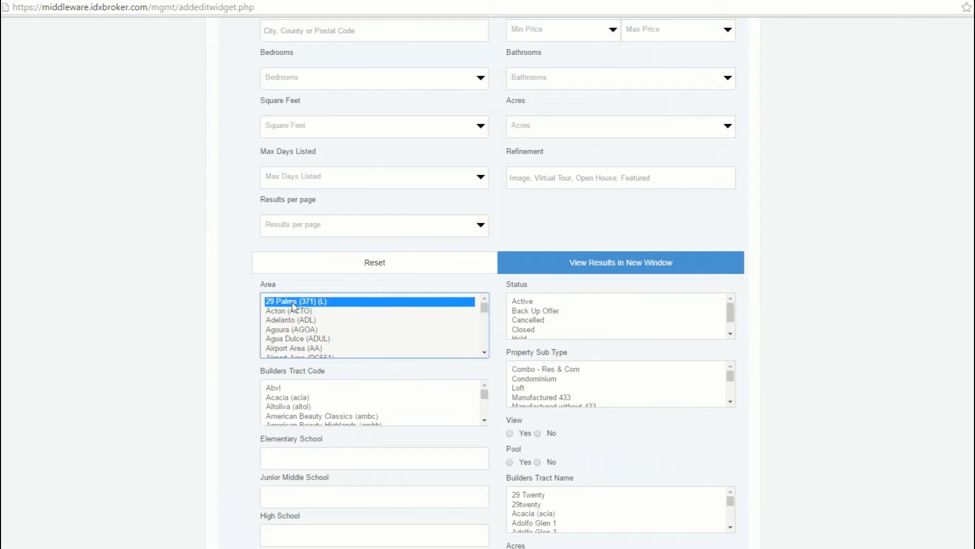
{"action": "left_click", "coordinate": [313, 340], "text": "ctrl"}
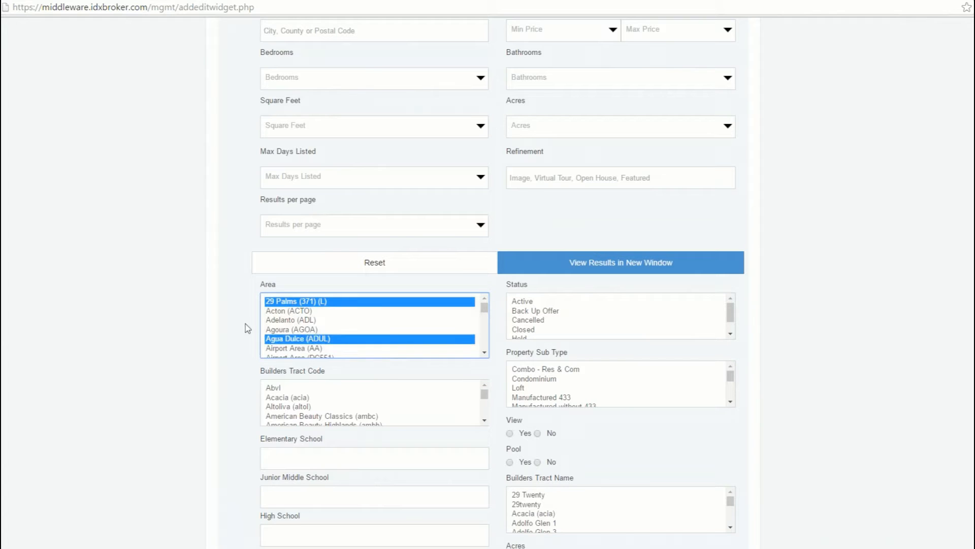
{"action": "left_click", "coordinate": [281, 304]}
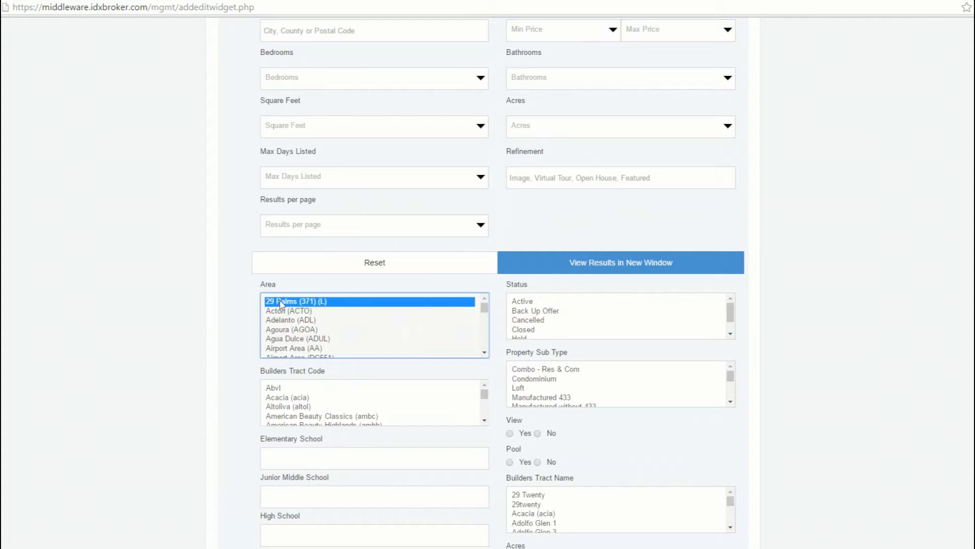
{"action": "left_click", "coordinate": [281, 305], "text": "ctrl"}
- Make the showcase widget responsive and name it IDX Awesome Widget
{"action": "scroll", "coordinate": [230, 316], "scroll_direction": "down", "scroll_amount": 2}
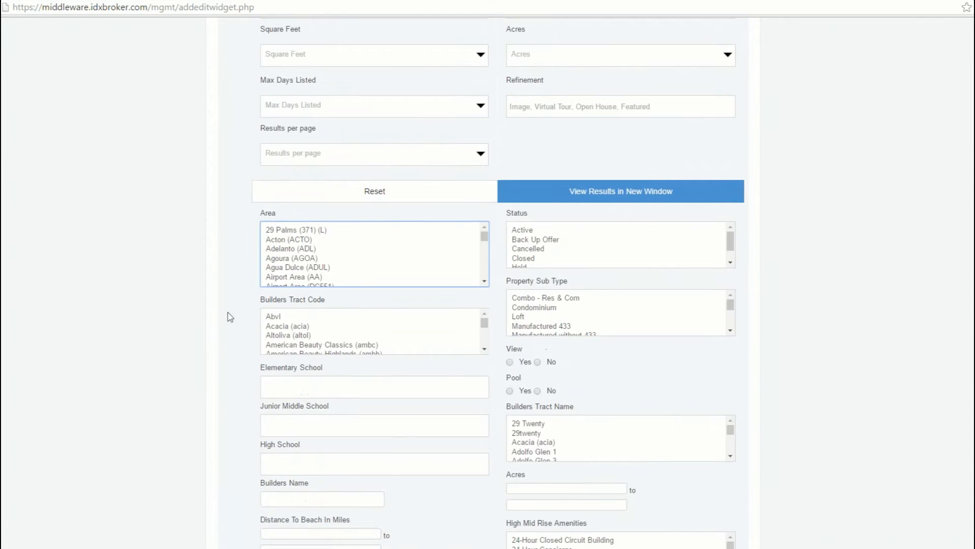
{"action": "scroll", "coordinate": [236, 307], "scroll_direction": "down", "scroll_amount": 13}
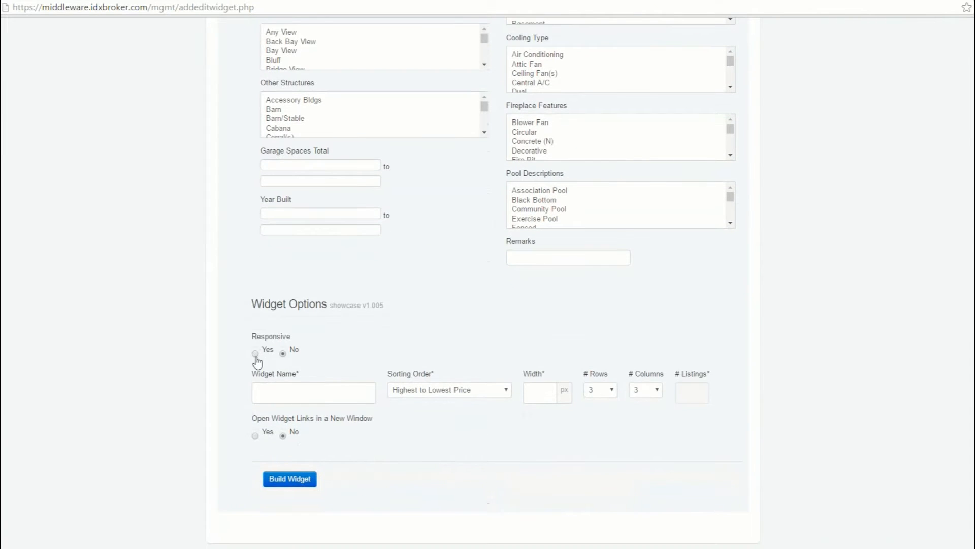
{"action": "left_click", "coordinate": [256, 354]}
{"action": "left_click", "coordinate": [275, 399]}
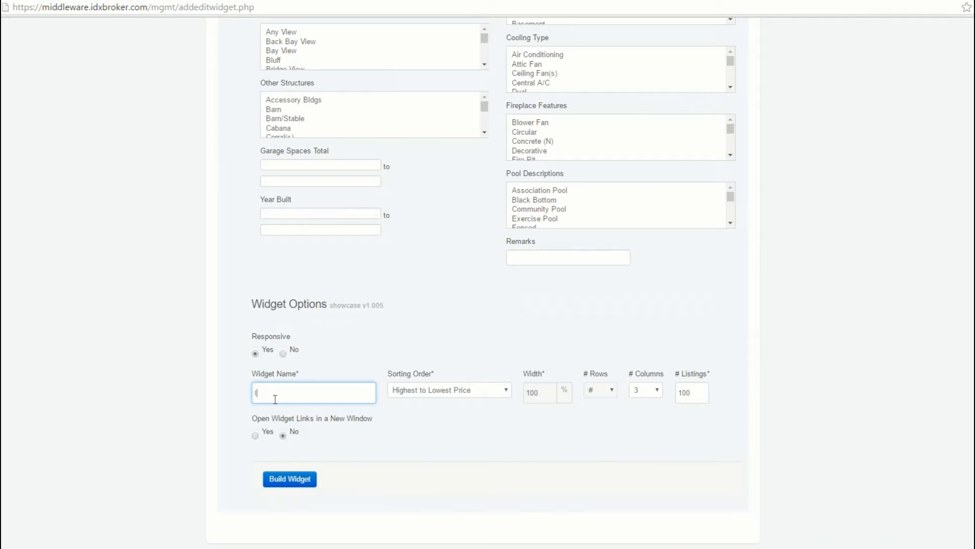
{"action": "type", "text": "DX Awesome Widget"}
- Set the widget's number of columns to 5 and build the widget
{"action": "left_click", "coordinate": [641, 390]}
{"action": "left_click", "coordinate": [641, 439]}
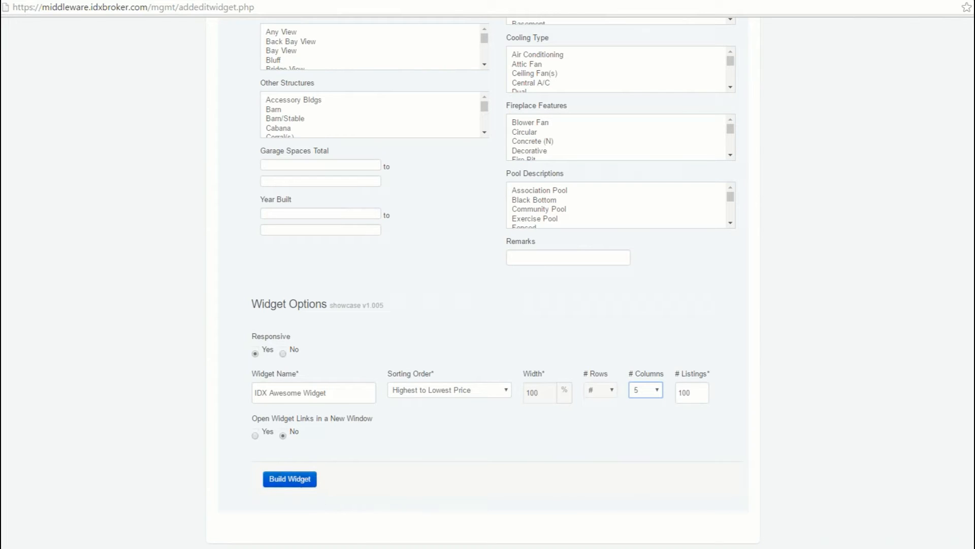
{"action": "left_click", "coordinate": [299, 479]}
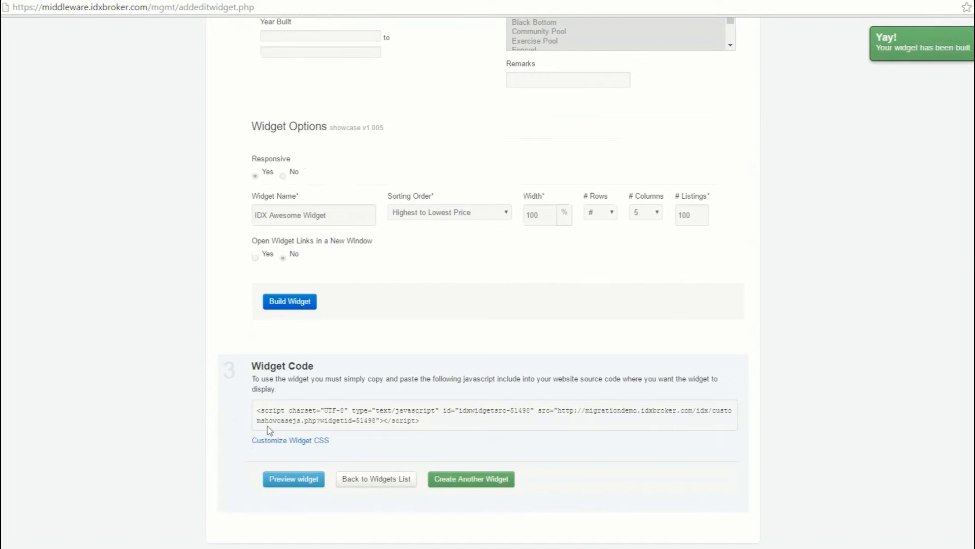
- Copy the complete script code generated for the new widget
{"action": "left_click_drag", "start_coordinate": [256, 414], "coordinate": [417, 420]}
{"action": "key", "text": "ctrl+c"}
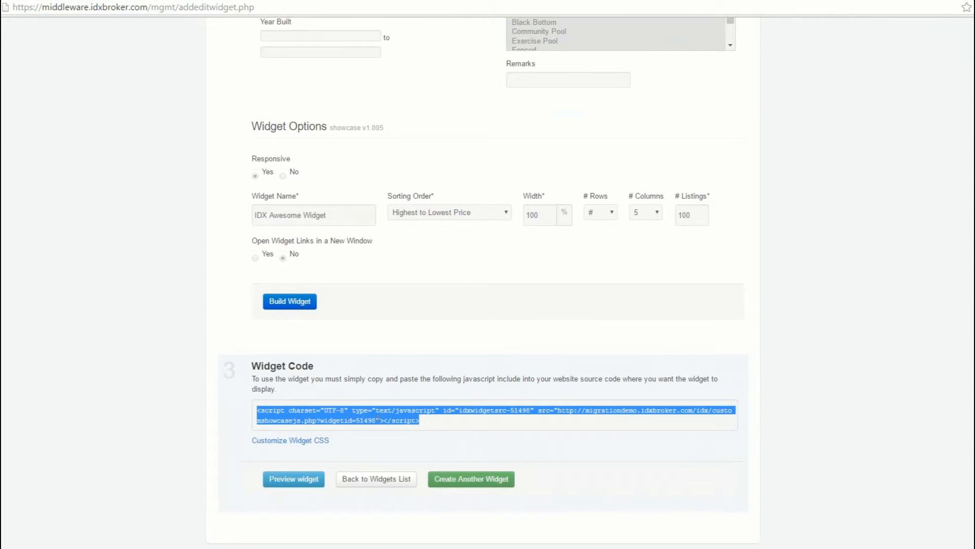
{"action": "right_click", "coordinate": [374, 414]}
{"action": "left_click", "coordinate": [376, 417]}
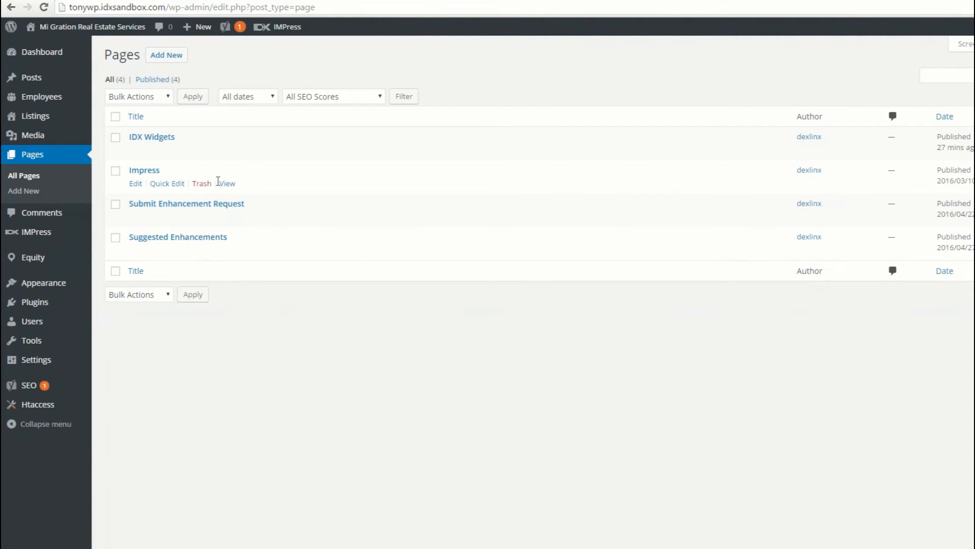
- In WordPress, open the IDX Widgets page for editing, paste the widget script into its plain-text content and update the page
{"action": "left_click", "coordinate": [156, 137]}
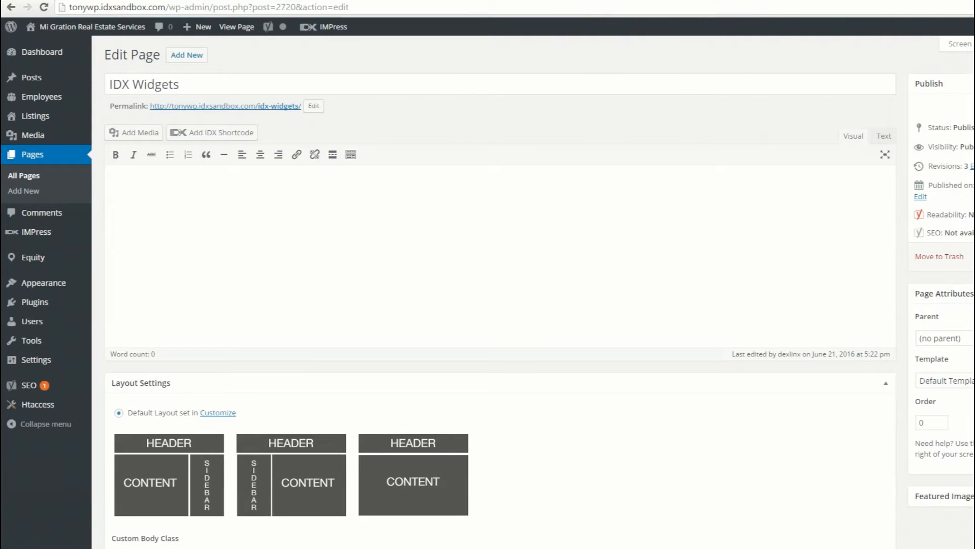
{"action": "left_click", "coordinate": [501, 245]}
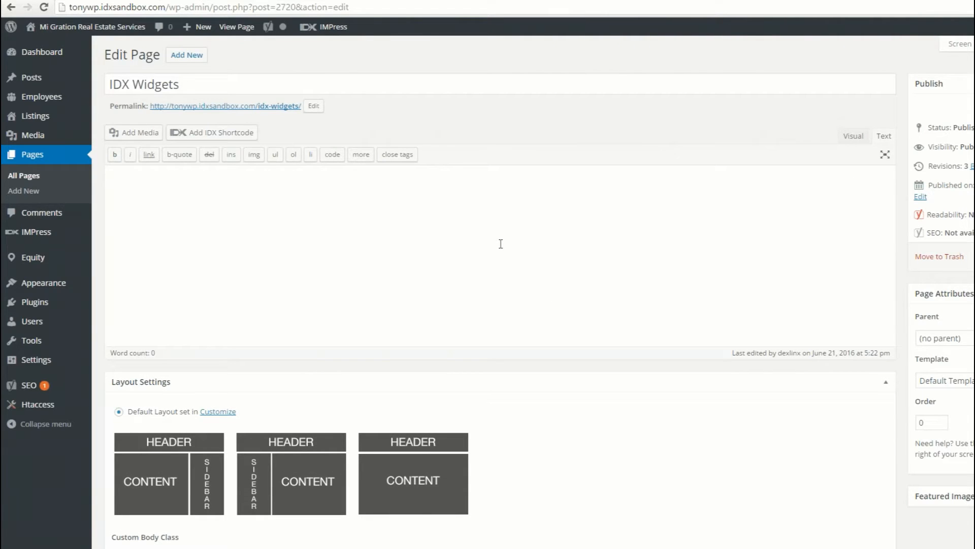
{"action": "key", "text": "ctrl+v"}
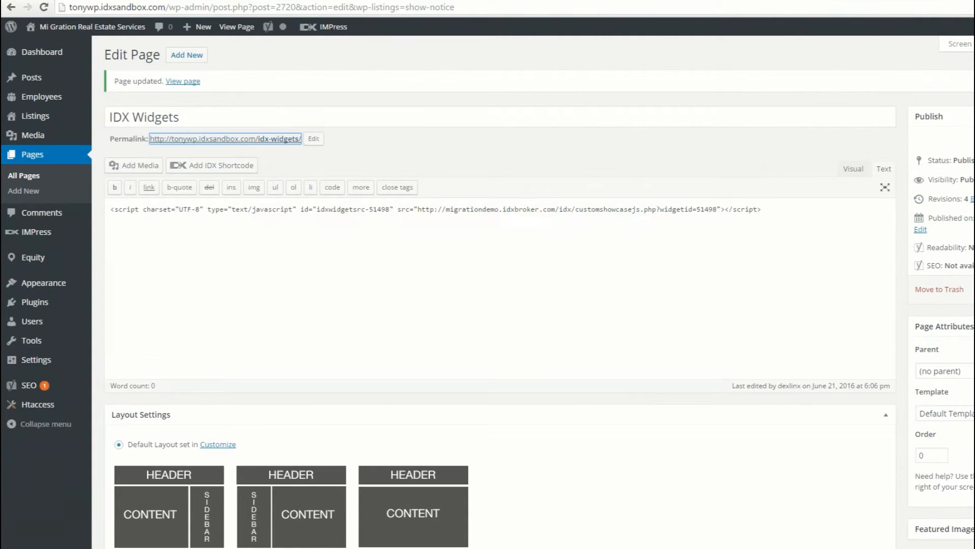
- View the live IDX Widgets page and examine the layout of the showcase listings
{"action": "left_click", "coordinate": [297, 139]}
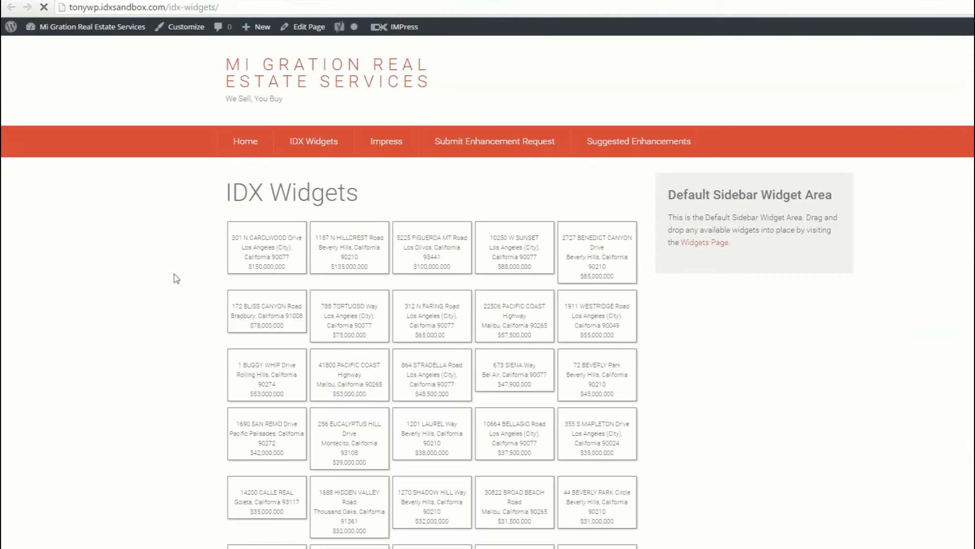
{"action": "scroll", "coordinate": [182, 294], "scroll_direction": "down", "scroll_amount": 1}
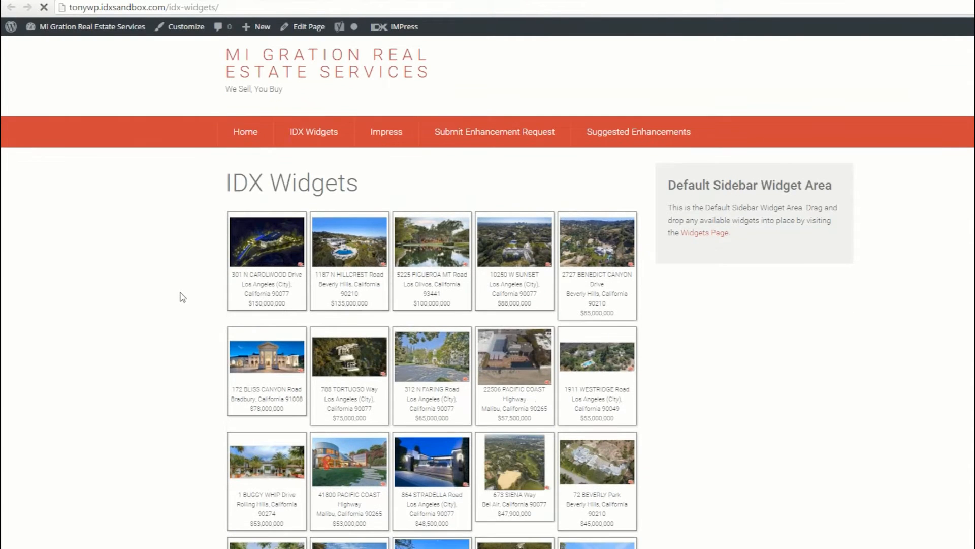
{"action": "scroll", "coordinate": [183, 297], "scroll_direction": "down", "scroll_amount": 8}
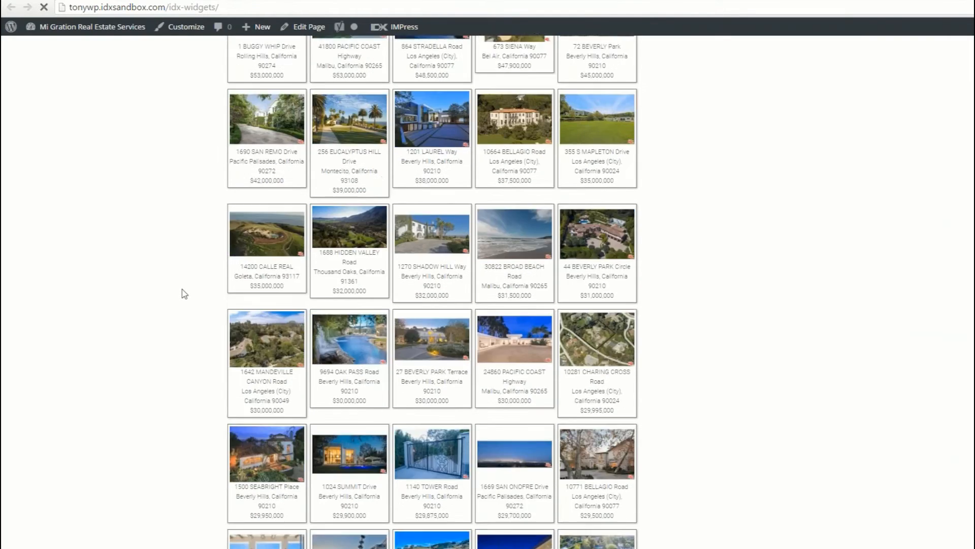
{"action": "scroll", "coordinate": [184, 294], "scroll_direction": "down", "scroll_amount": 8}
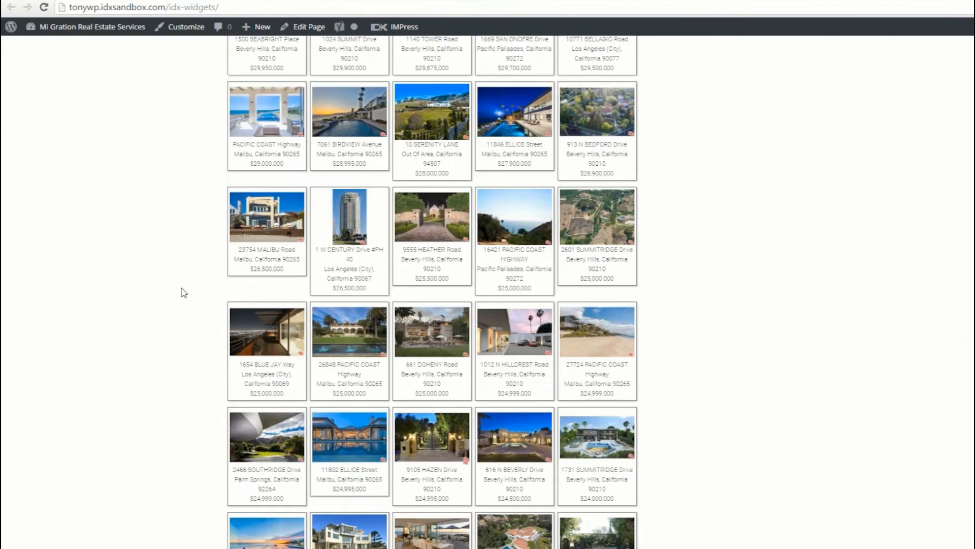
{"action": "scroll", "coordinate": [183, 293], "scroll_direction": "up", "scroll_amount": 16}
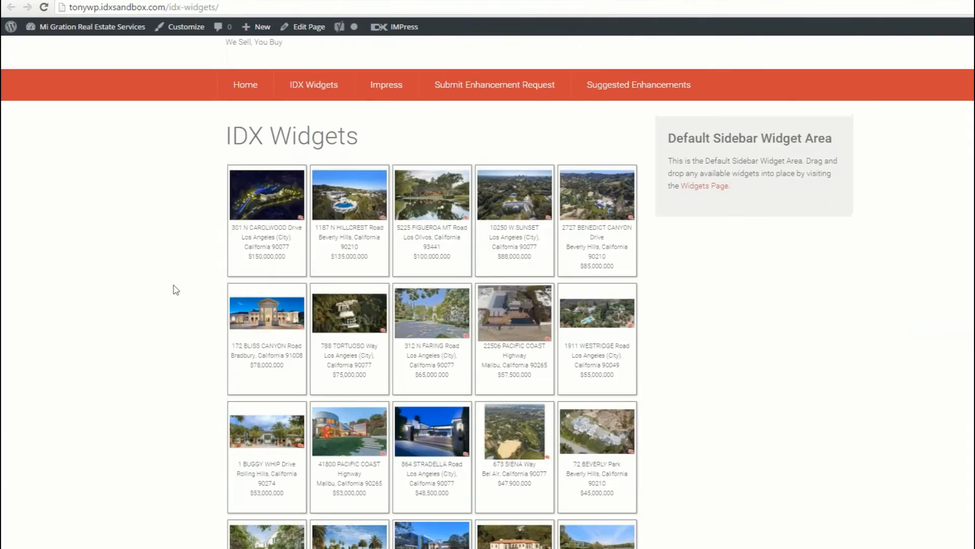
{"action": "scroll", "coordinate": [176, 290], "scroll_direction": "down", "scroll_amount": 15}
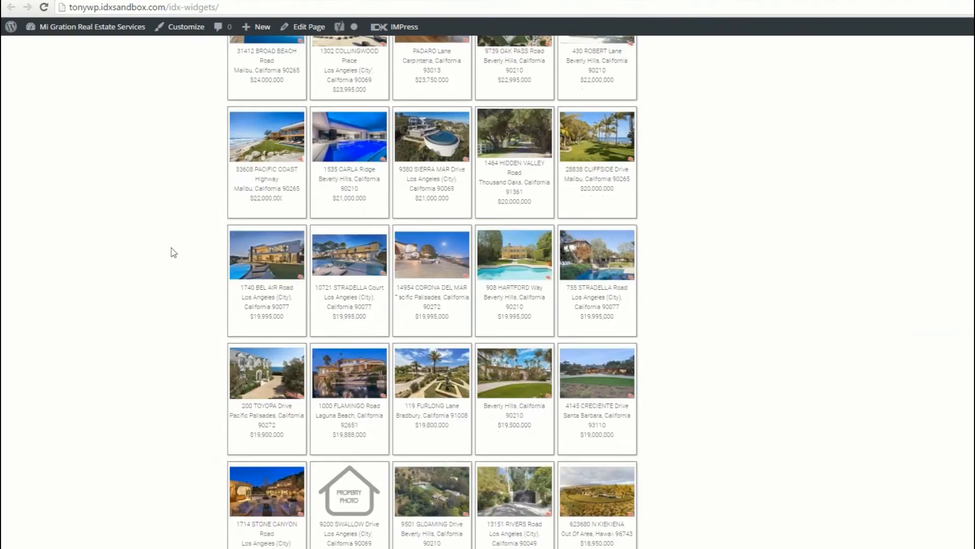
{"action": "scroll", "coordinate": [174, 253], "scroll_direction": "down", "scroll_amount": 5}
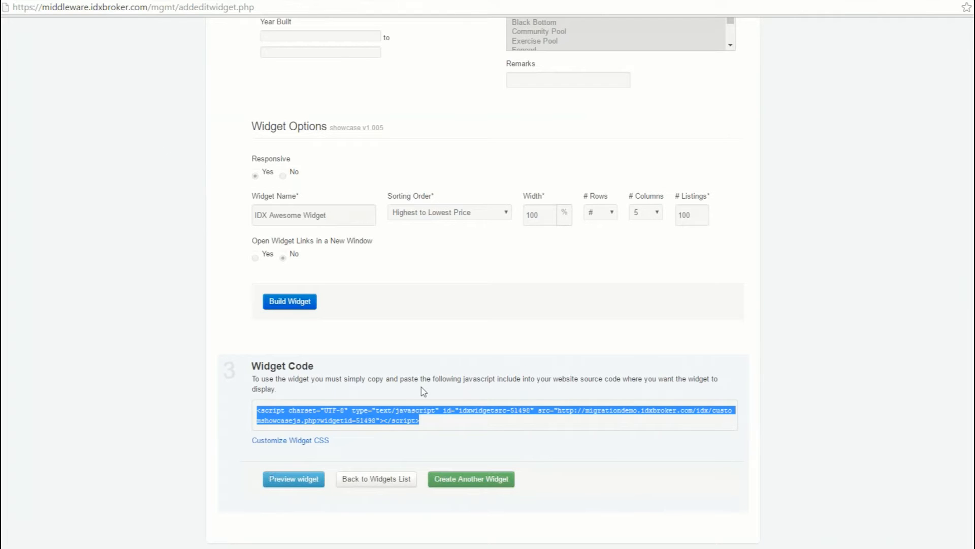
- Start a new Map Search widget and bring up its widget options
{"action": "left_click", "coordinate": [359, 486]}
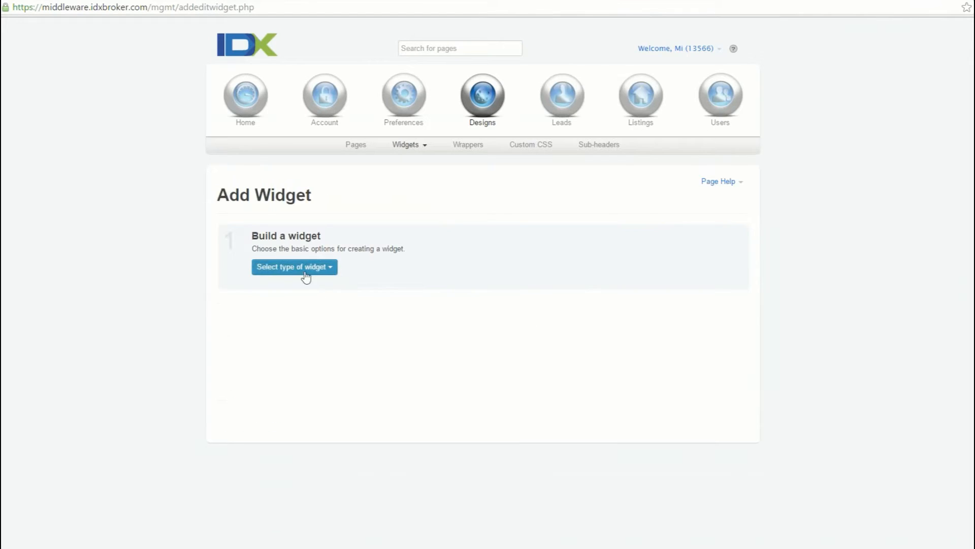
{"action": "left_click", "coordinate": [304, 270]}
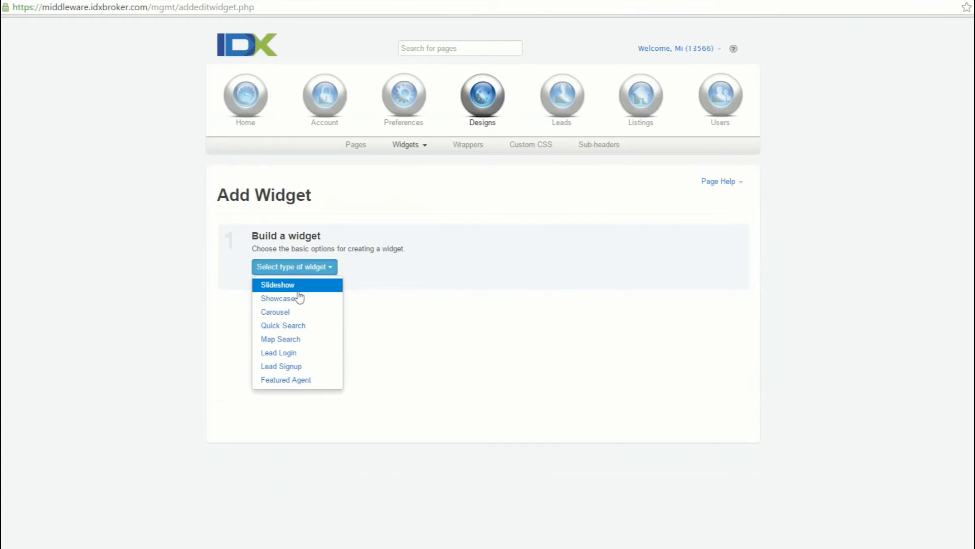
{"action": "left_click", "coordinate": [301, 338]}
{"action": "scroll", "coordinate": [224, 325], "scroll_direction": "down", "scroll_amount": 2}
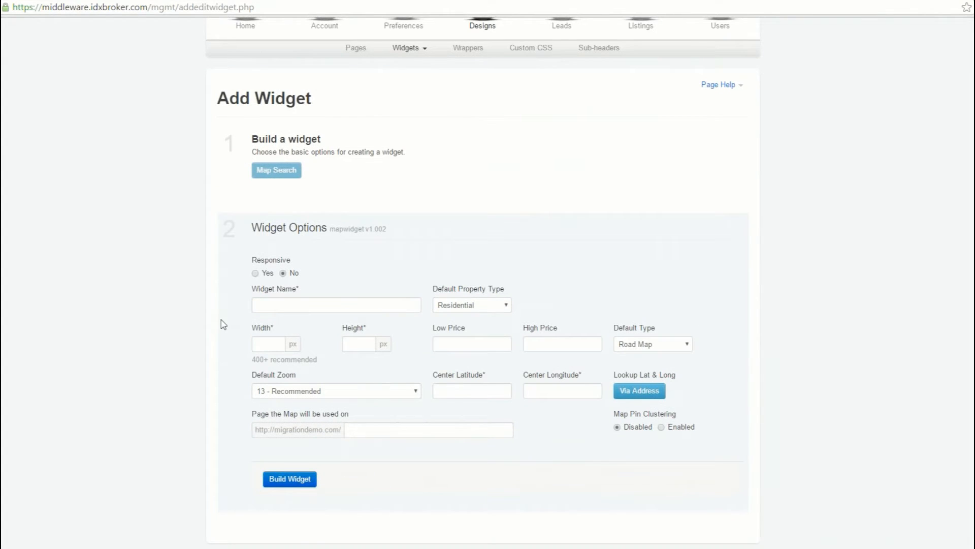
- Copy the path of the live IDX Widgets page and set the page the map will be used on to idx-widgets/
{"action": "left_click", "coordinate": [361, 430]}
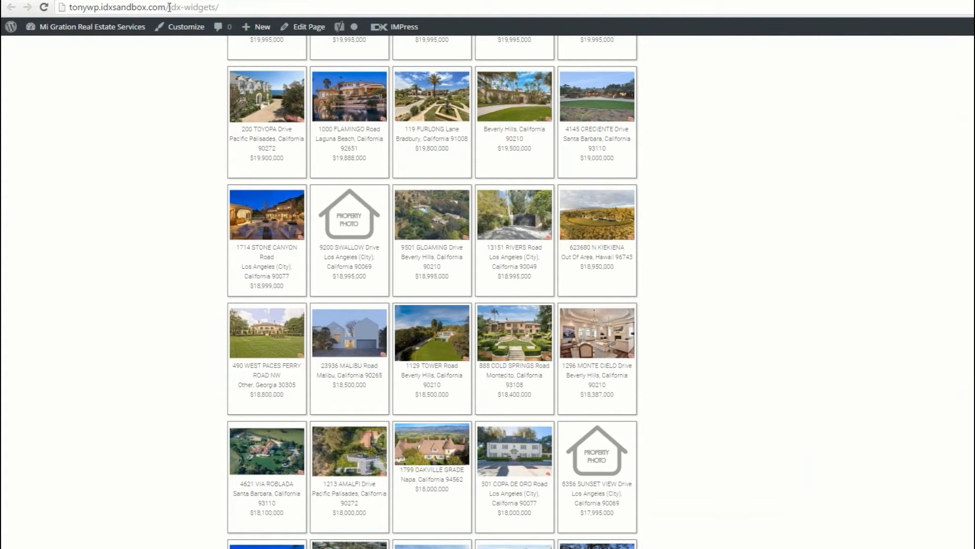
{"action": "left_click_drag", "start_coordinate": [168, 7], "coordinate": [228, 7]}
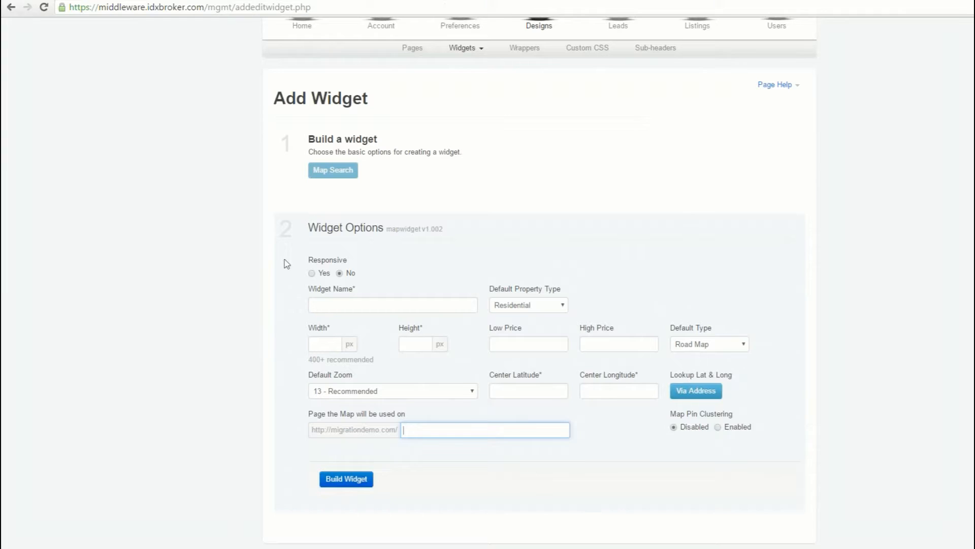
{"action": "type", "text": "idx-widgets/"}
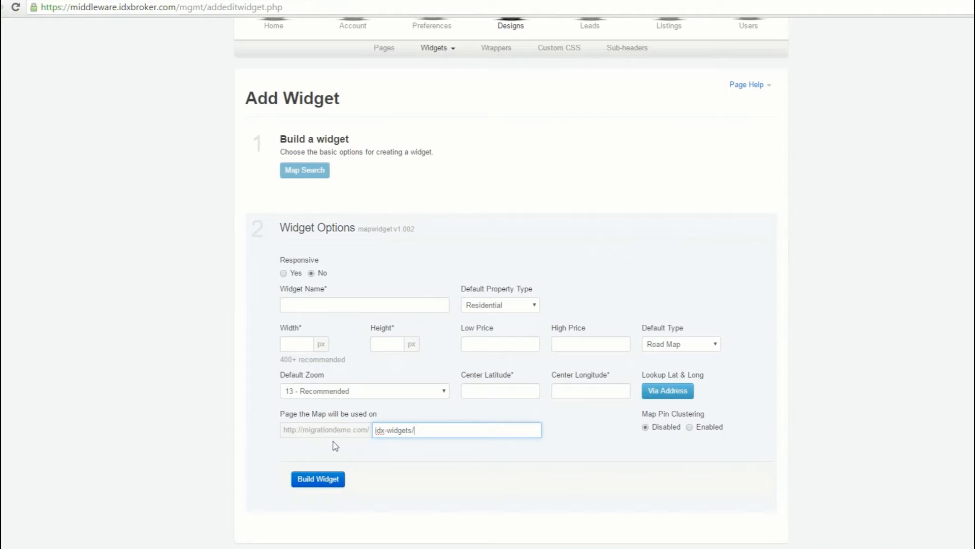
- Open the IDX Awesome Widget showcase for editing from the list of existing widgets and show its widget options
{"action": "scroll", "coordinate": [334, 439], "scroll_direction": "up", "scroll_amount": 2}
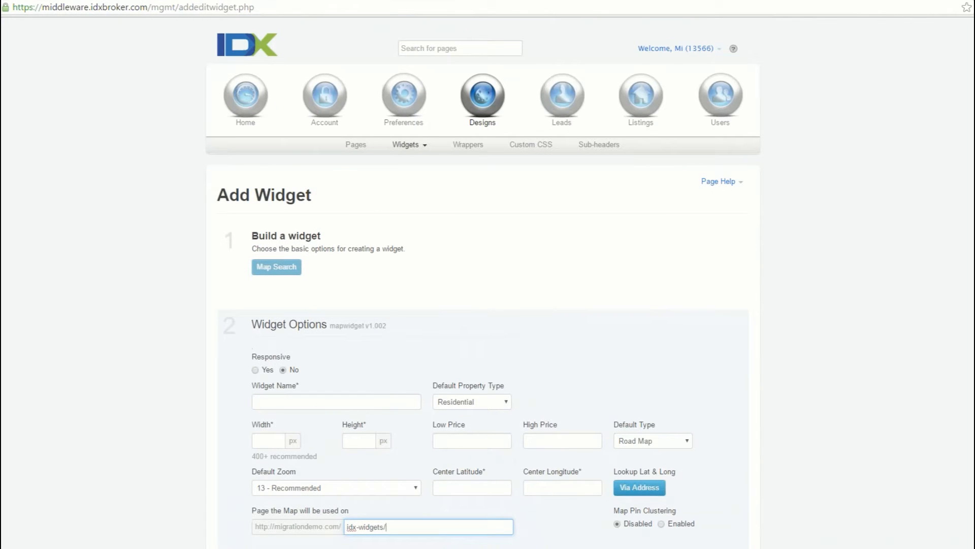
{"action": "left_click", "coordinate": [419, 144]}
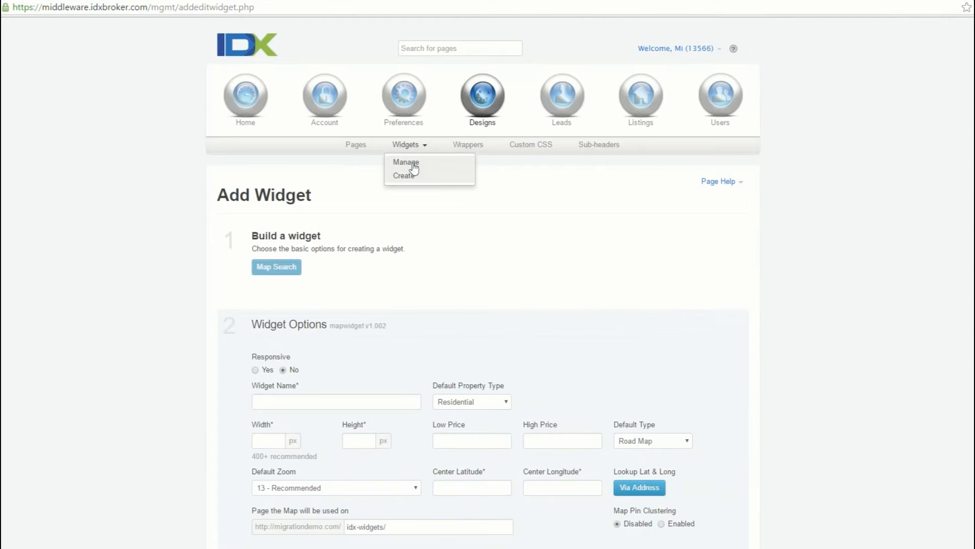
{"action": "left_click", "coordinate": [432, 159]}
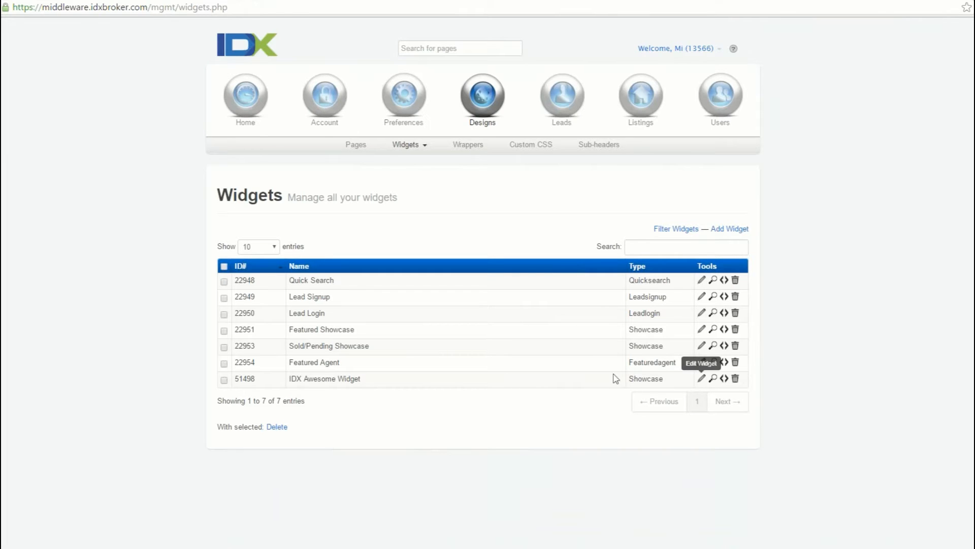
{"action": "left_click", "coordinate": [701, 379]}
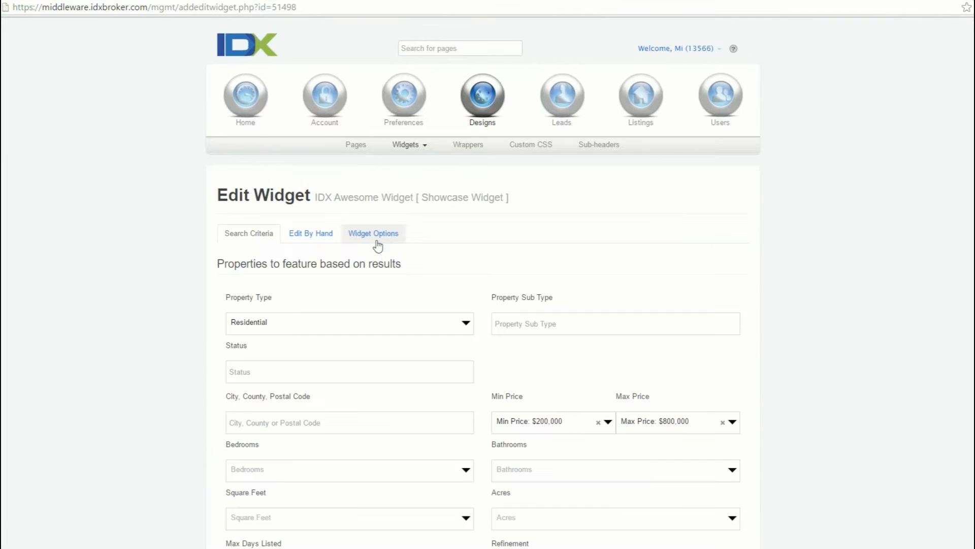
{"action": "left_click", "coordinate": [374, 237]}
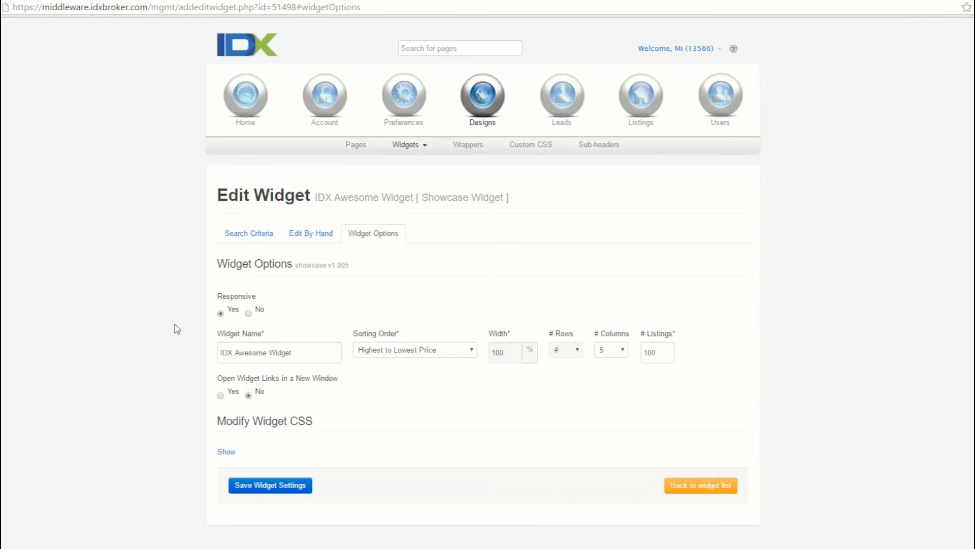
- Review the widget's available sorting orders and view its manually editable search criteria
{"action": "left_click", "coordinate": [391, 353]}
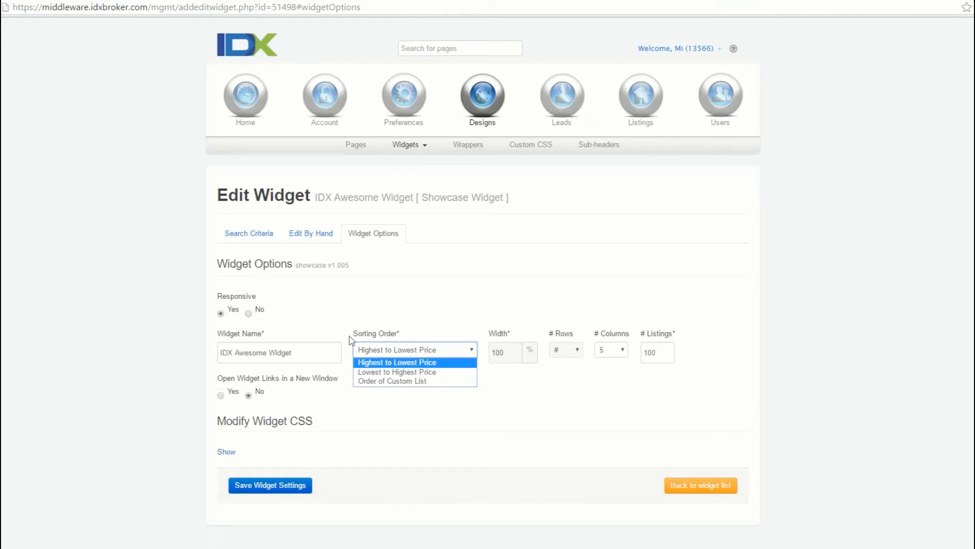
{"action": "left_click", "coordinate": [168, 292]}
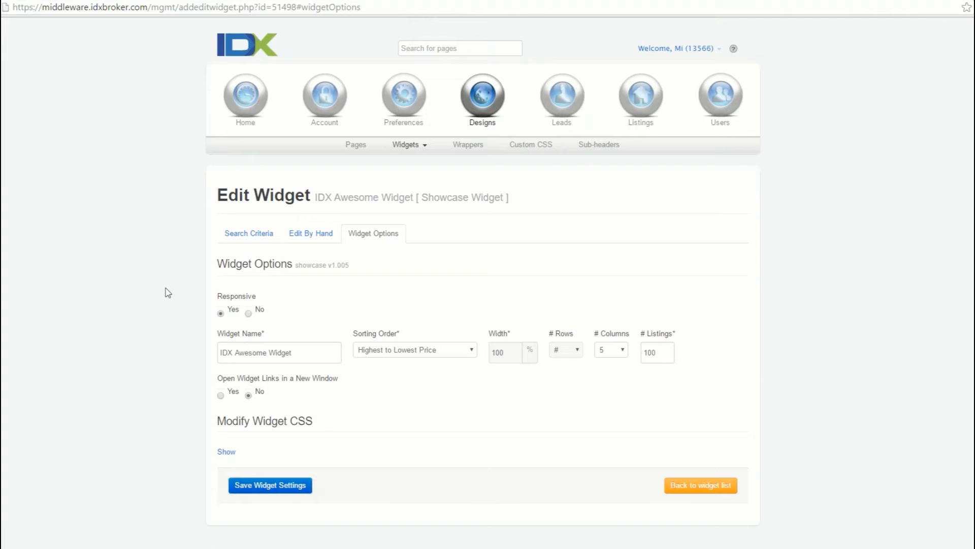
{"action": "left_click", "coordinate": [311, 234]}
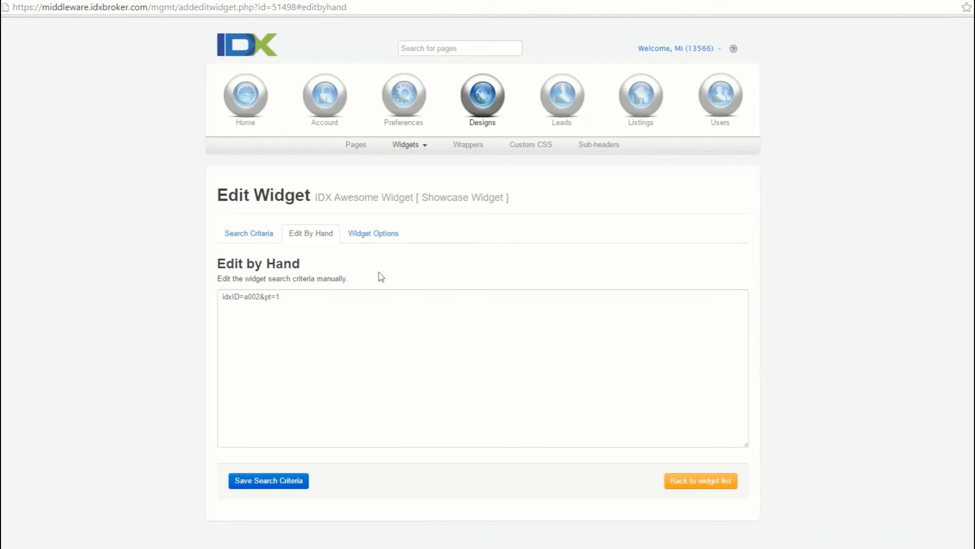
- Start a new Showcase widget that features properties from a Polygon Search
{"action": "left_click", "coordinate": [358, 146]}
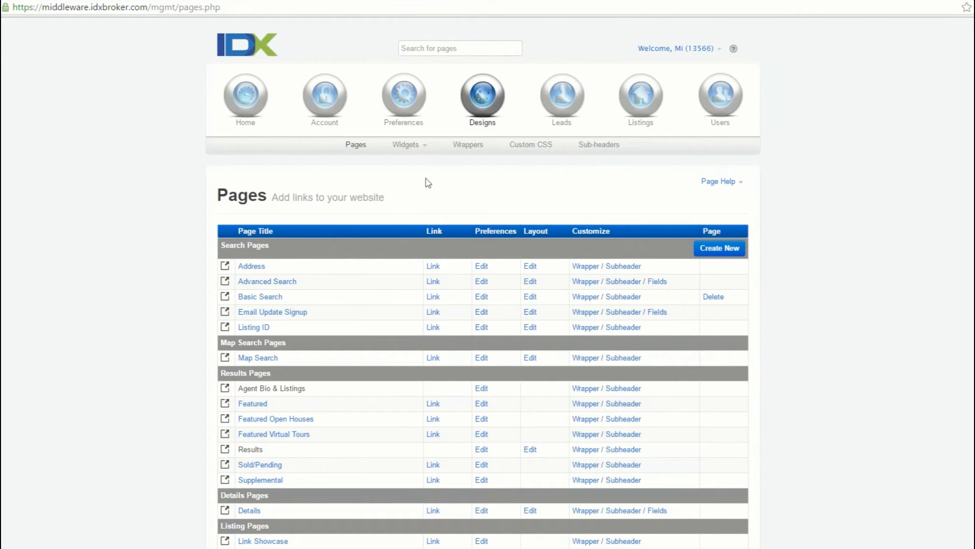
{"action": "left_click", "coordinate": [407, 147]}
{"action": "left_click", "coordinate": [406, 160]}
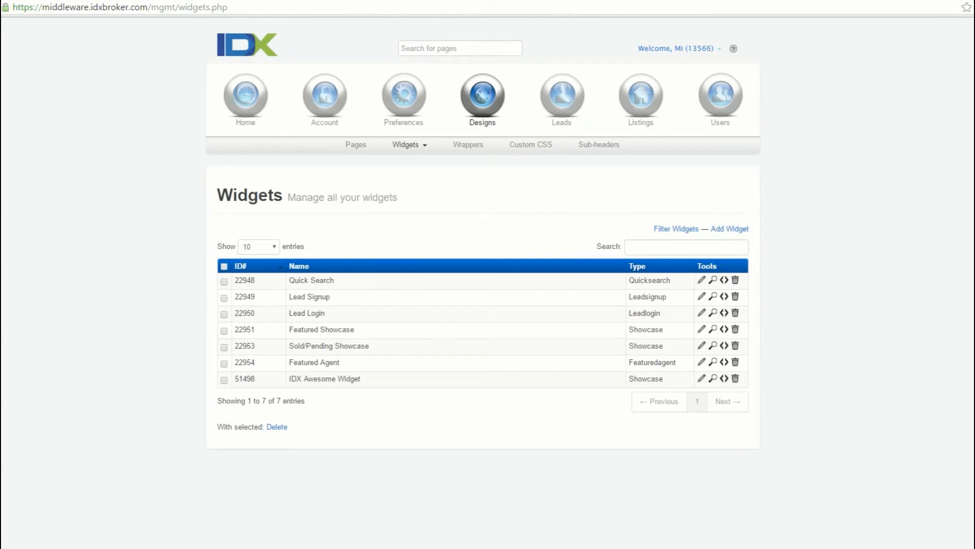
{"action": "left_click", "coordinate": [730, 229]}
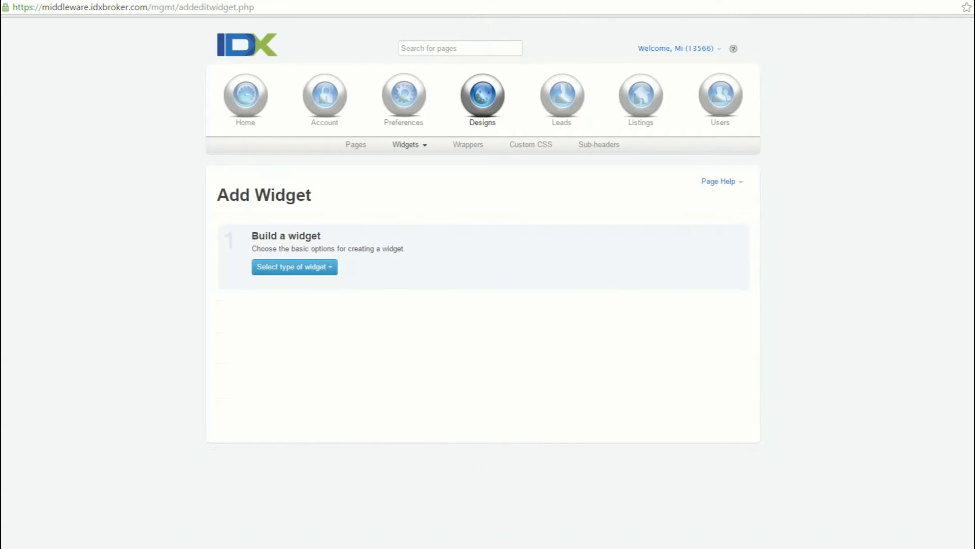
{"action": "left_click", "coordinate": [293, 267]}
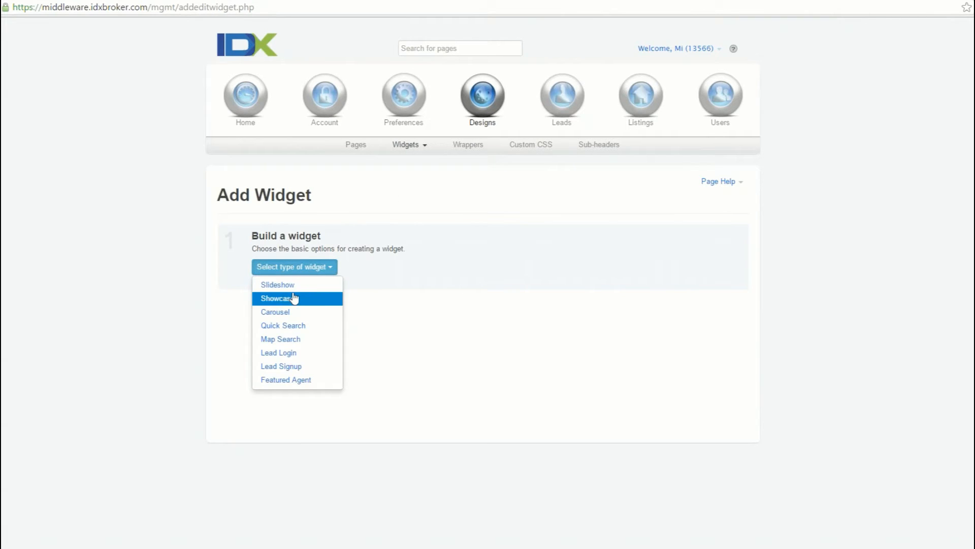
{"action": "left_click", "coordinate": [298, 300]}
{"action": "left_click", "coordinate": [415, 268]}
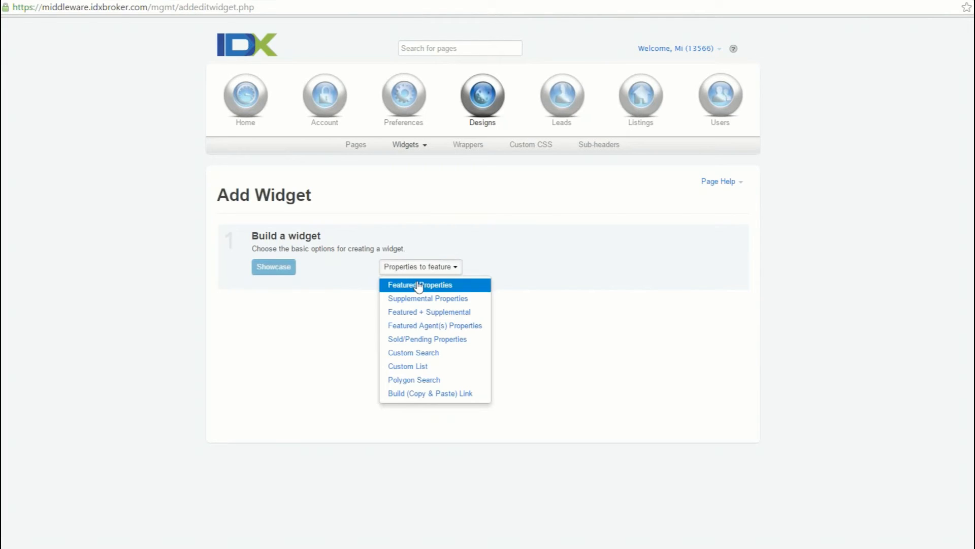
{"action": "left_click", "coordinate": [445, 380]}
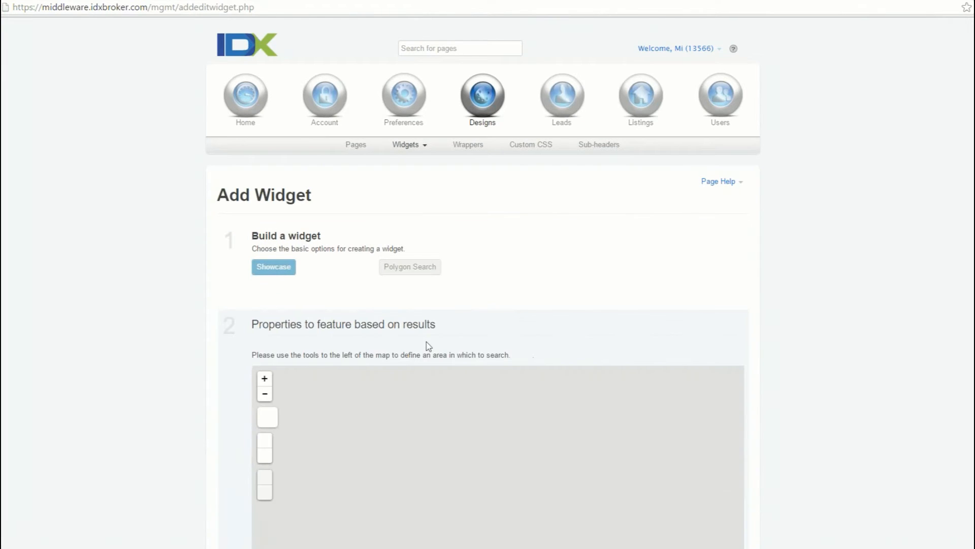
{"action": "scroll", "coordinate": [428, 346], "scroll_direction": "down", "scroll_amount": 5}
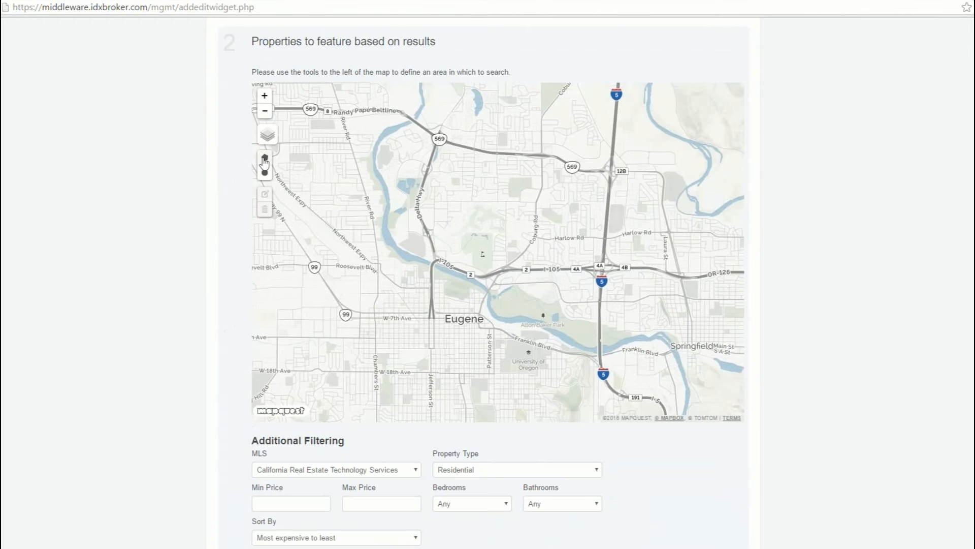
{"action": "left_click", "coordinate": [265, 158]}
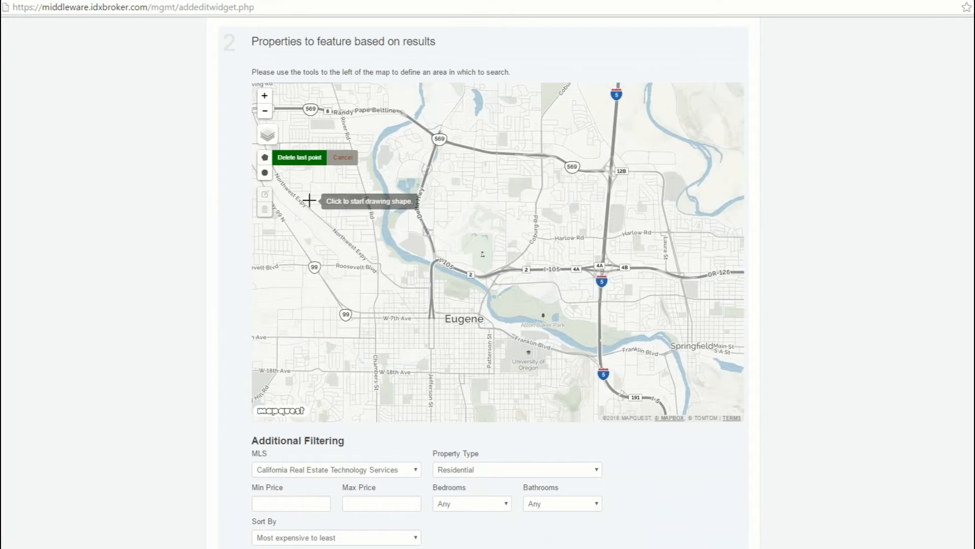
{"action": "left_click", "coordinate": [445, 210]}
{"action": "left_click", "coordinate": [405, 251]}
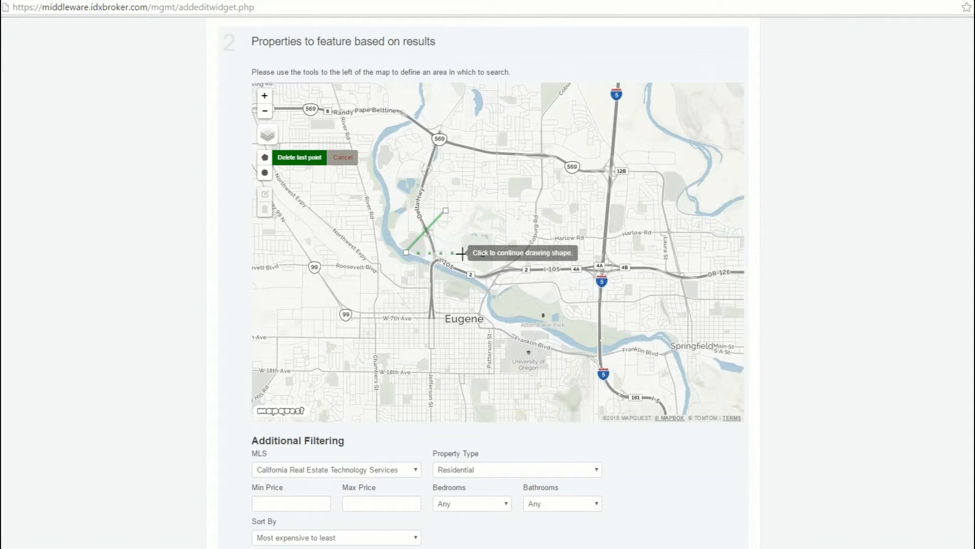
{"action": "left_click", "coordinate": [467, 255]}
{"action": "left_click", "coordinate": [462, 310]}
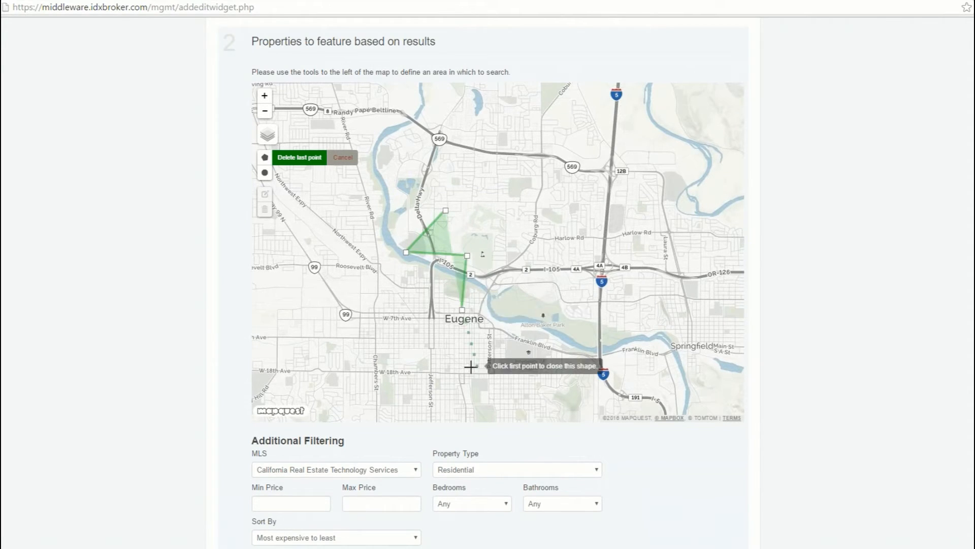
{"action": "left_click", "coordinate": [466, 373]}
{"action": "left_click", "coordinate": [524, 389]}
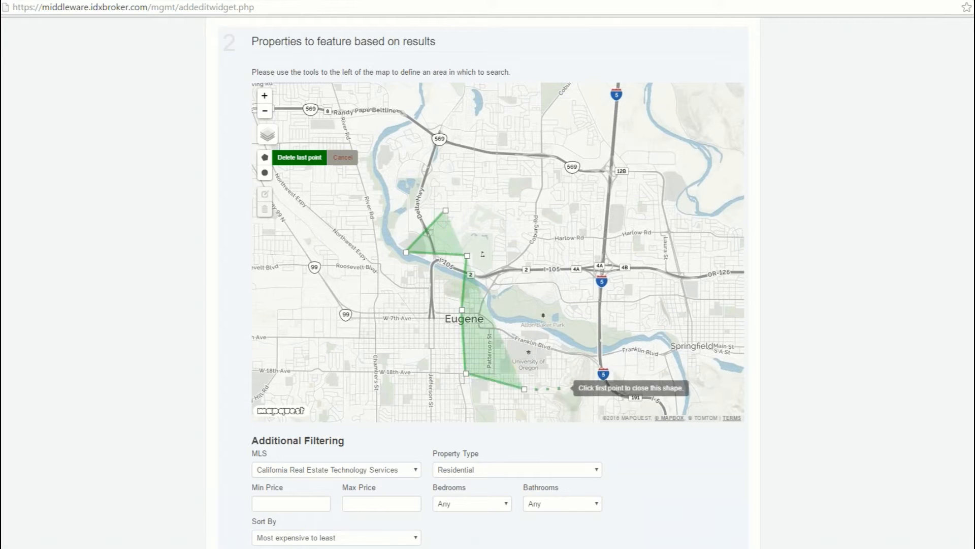
{"action": "left_click", "coordinate": [629, 371]}
{"action": "left_click", "coordinate": [600, 302]}
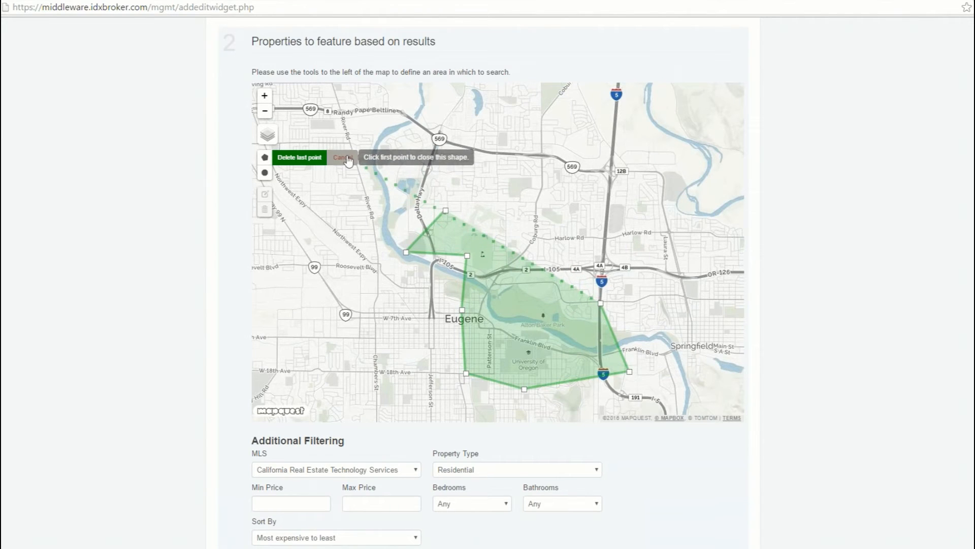
{"action": "left_click", "coordinate": [343, 157]}
- Draw a closed polygon search area with two diamond-shaped zones, northwest of Eugene and along I-5 near Harlow Rd, joined by a thin strip
{"action": "mouse_move", "coordinate": [289, 136]}
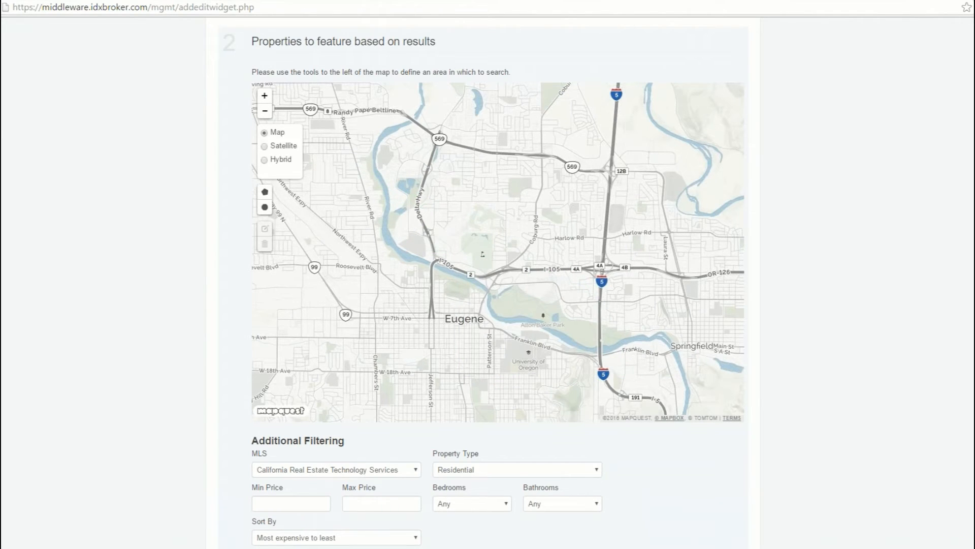
{"action": "left_click", "coordinate": [265, 157]}
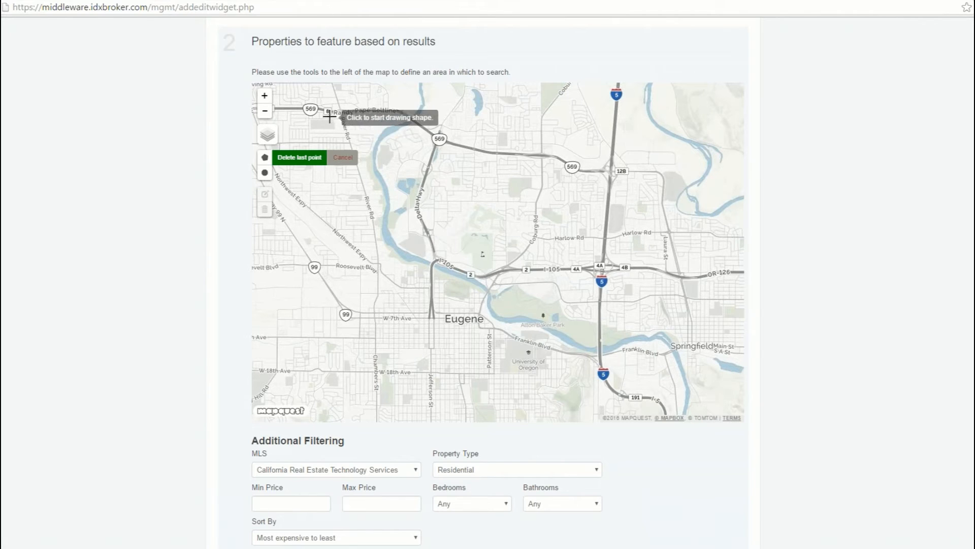
{"action": "left_click", "coordinate": [330, 117]}
{"action": "left_click", "coordinate": [295, 177]}
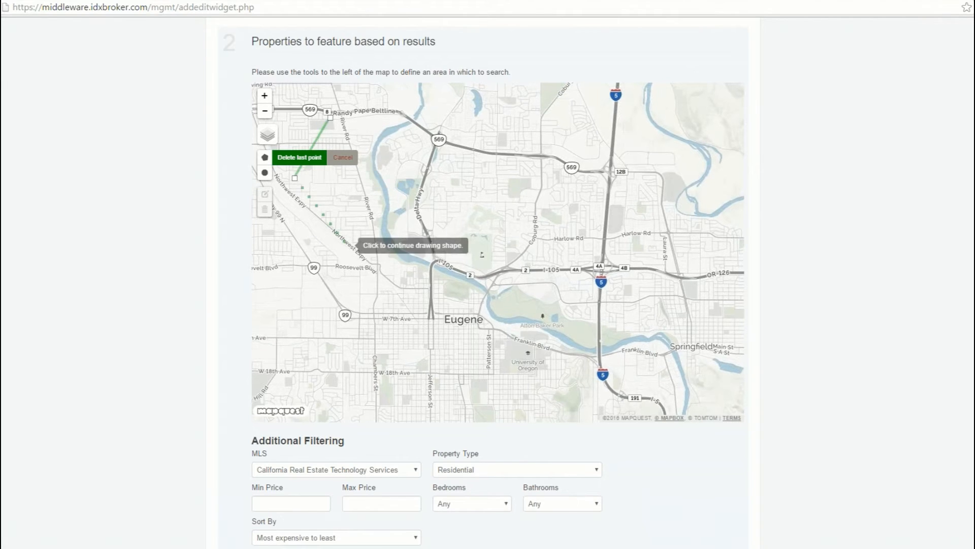
{"action": "left_click", "coordinate": [349, 250]}
{"action": "left_click", "coordinate": [376, 172]}
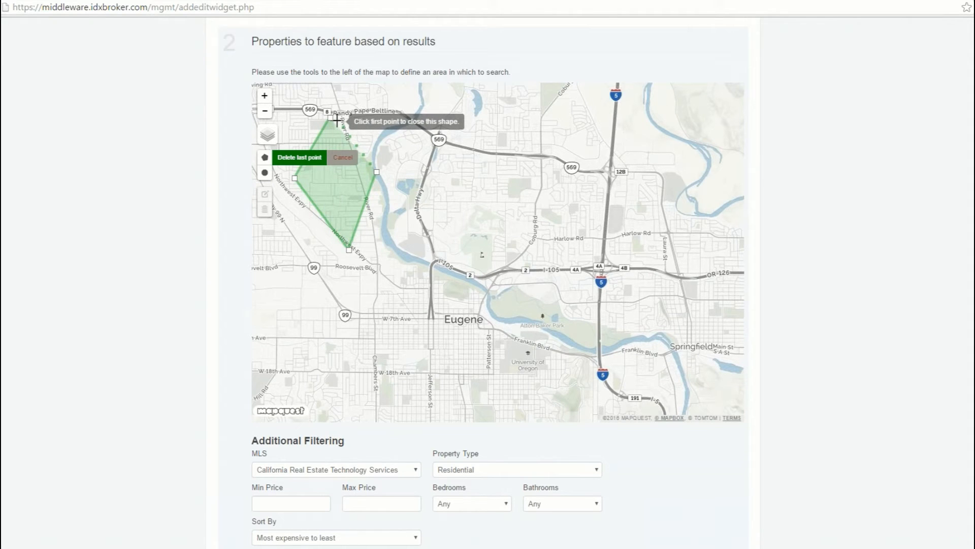
{"action": "left_click", "coordinate": [337, 120]}
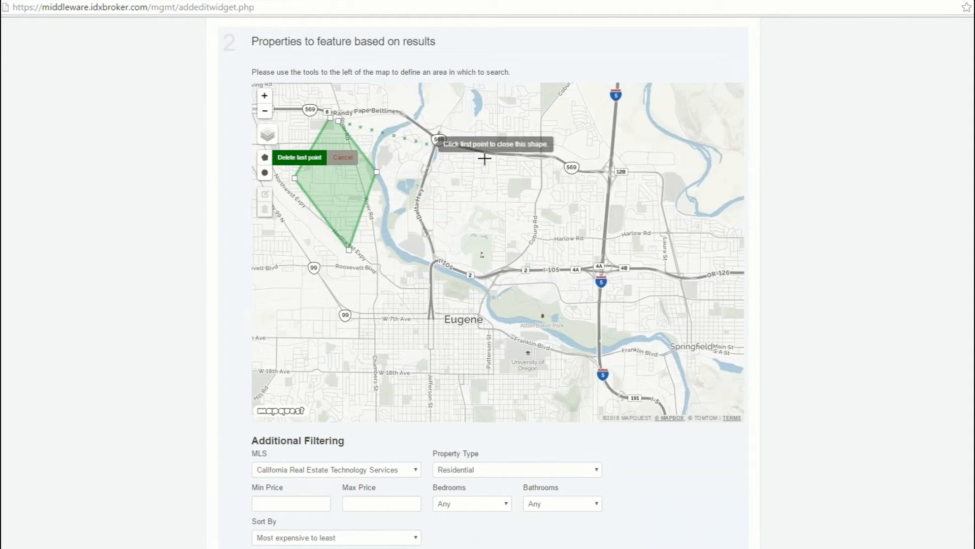
{"action": "left_click", "coordinate": [606, 230]}
{"action": "left_click", "coordinate": [622, 320]}
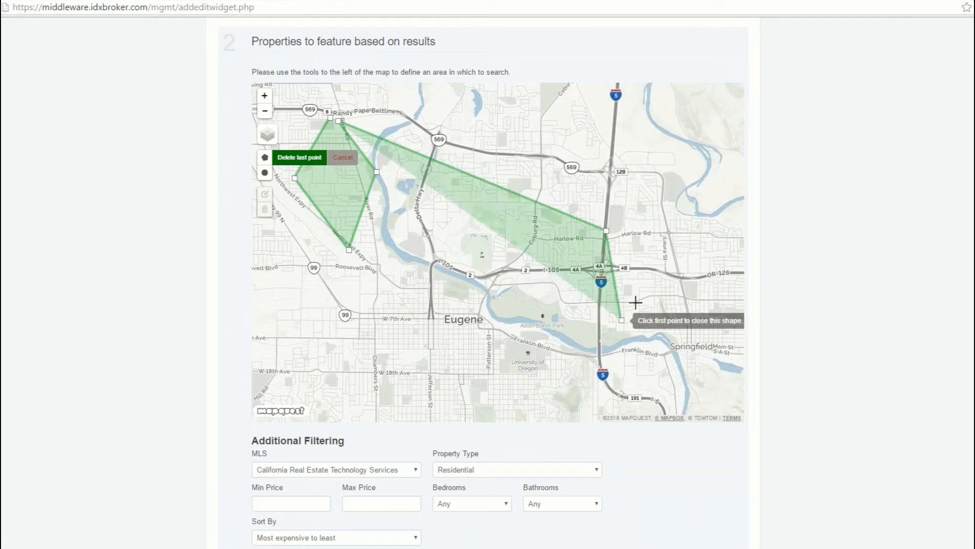
{"action": "left_click", "coordinate": [697, 235]}
{"action": "left_click", "coordinate": [678, 131]}
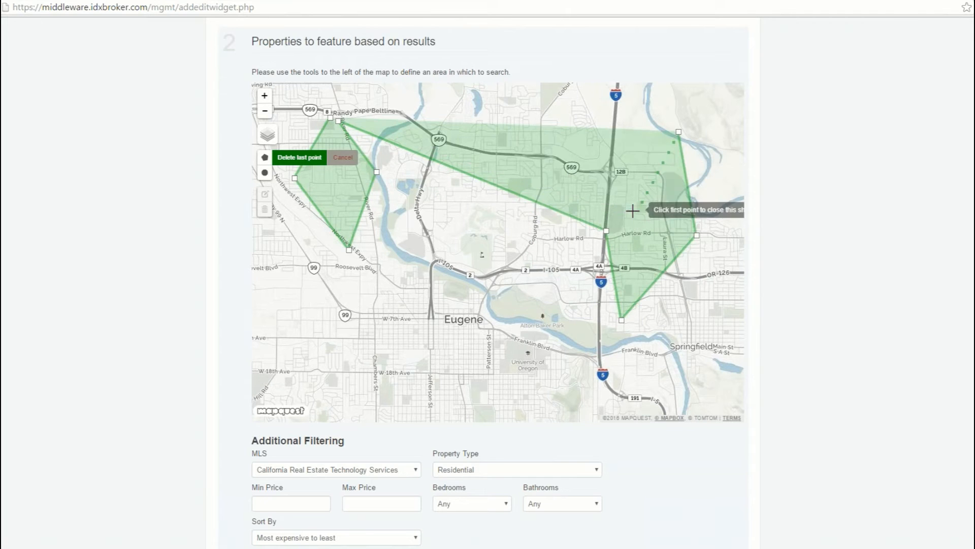
{"action": "left_click", "coordinate": [611, 226]}
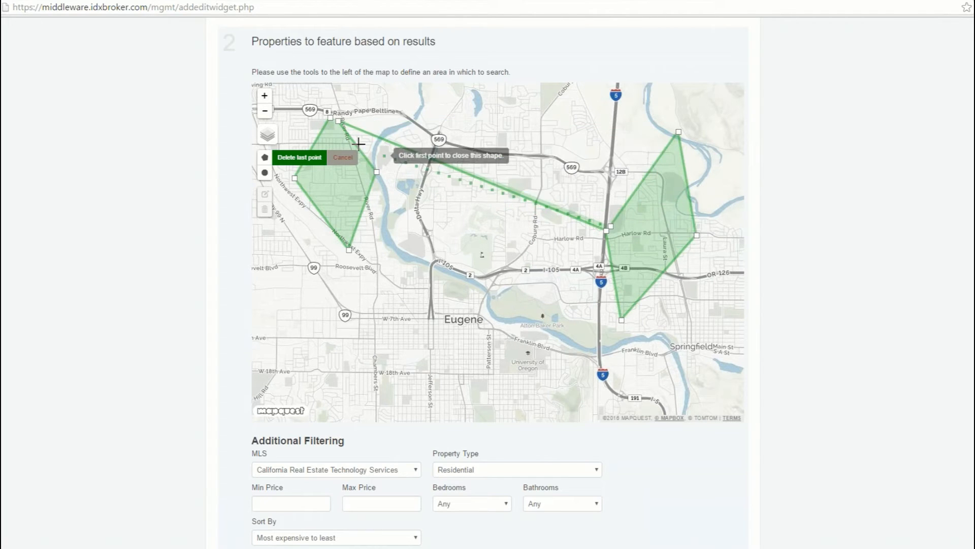
{"action": "left_click", "coordinate": [339, 121]}
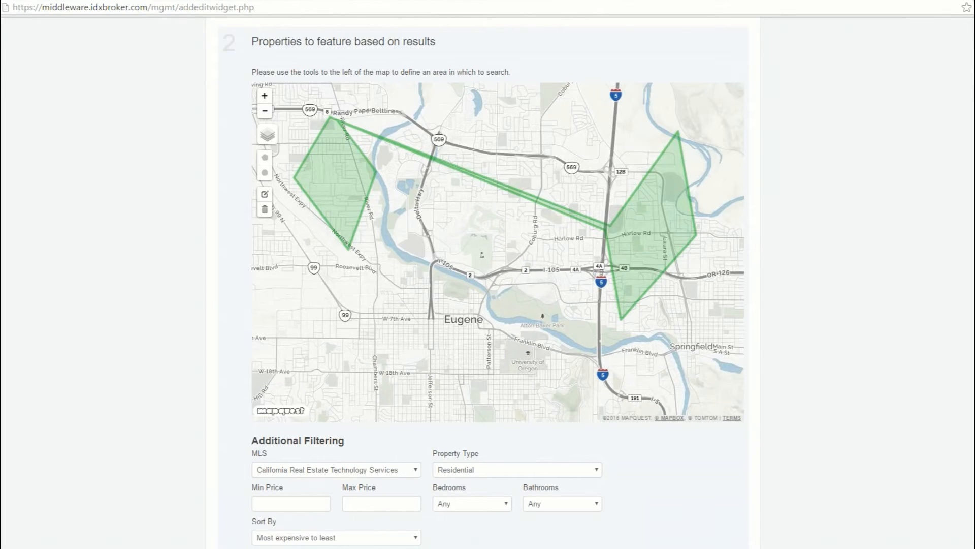
- Return to the list of managed widgets and open the IDX Awesome Widget's search criteria for editing by hand
{"action": "scroll", "coordinate": [468, 192], "scroll_direction": "up", "scroll_amount": 5}
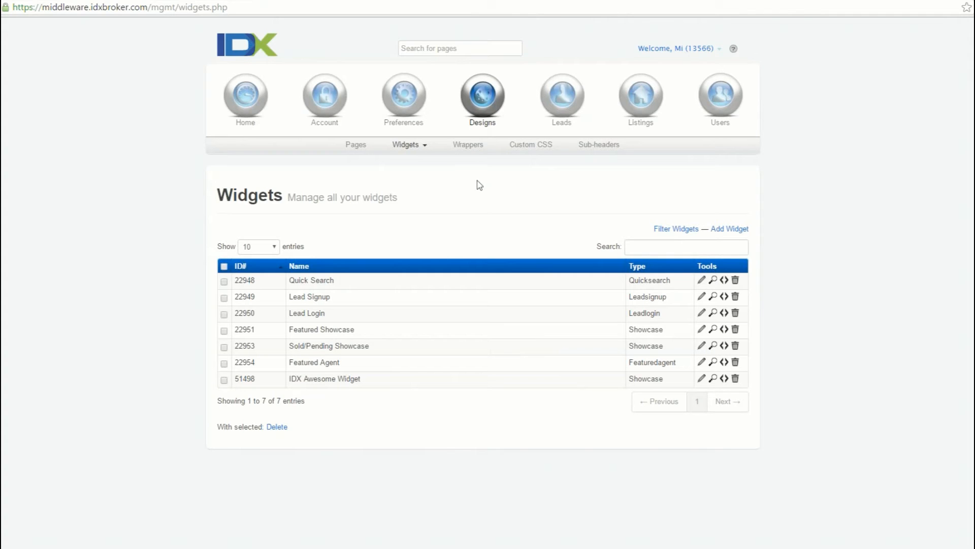
{"action": "left_click", "coordinate": [407, 146]}
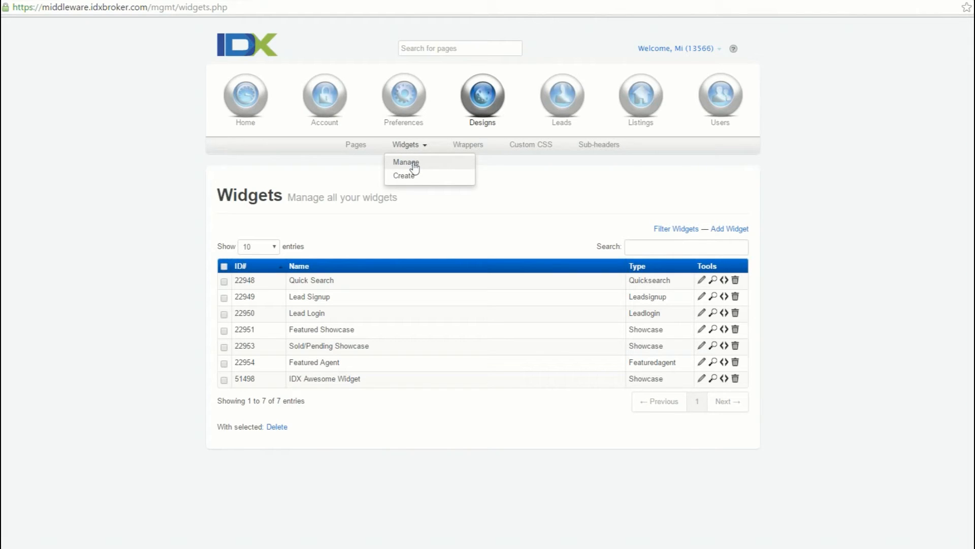
{"action": "left_click", "coordinate": [415, 164]}
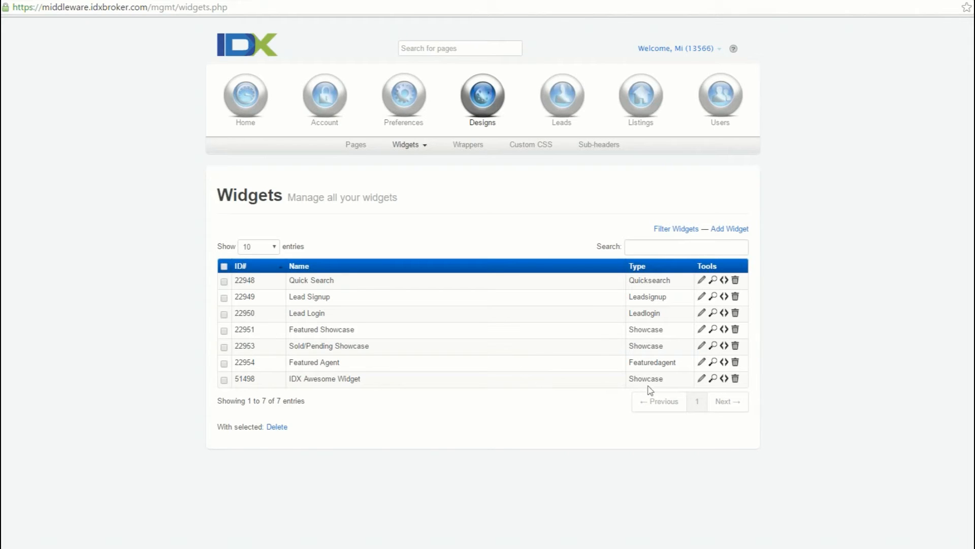
{"action": "left_click", "coordinate": [556, 384]}
{"action": "left_click", "coordinate": [311, 233]}
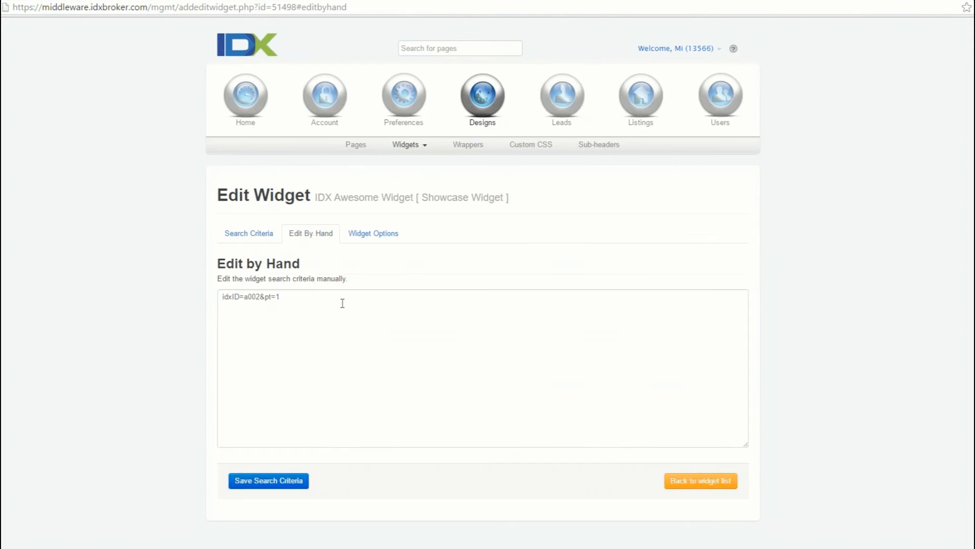
- Add &pt=2 and &pt=3 to the manual search criteria, give the pt parameters [] array brackets, and save the changes
{"action": "left_click", "coordinate": [329, 311]}
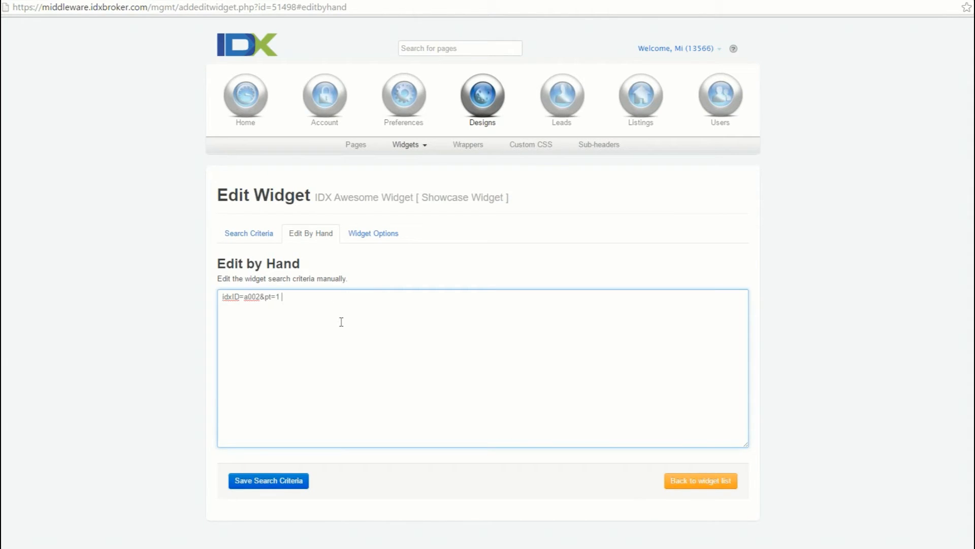
{"action": "key", "text": "BackSpace"}
{"action": "left_click_drag", "start_coordinate": [264, 296], "coordinate": [270, 295]}
{"action": "left_click", "coordinate": [293, 313]}
{"action": "type", "text": "&pt=2&pt=3"}
{"action": "type", "text": "[][][]"}
{"action": "left_click", "coordinate": [262, 237]}
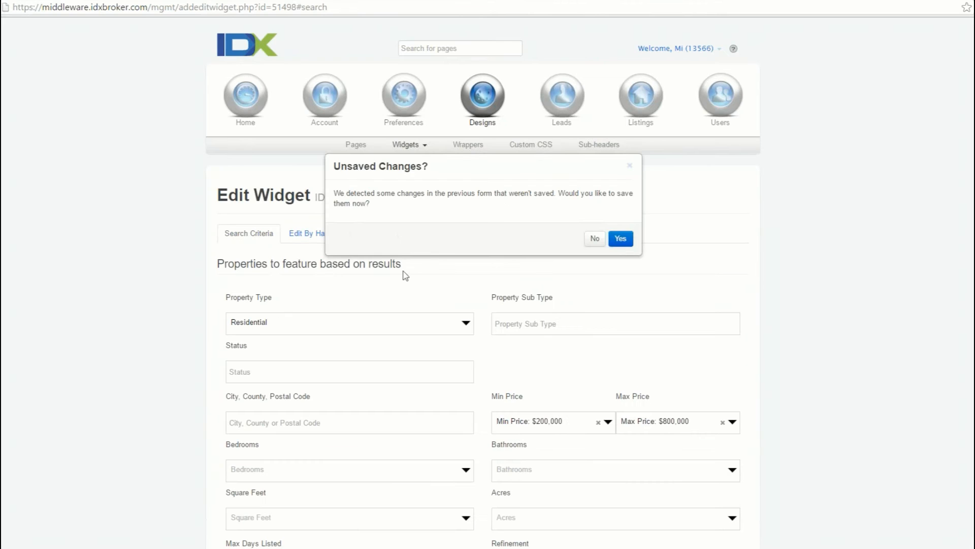
{"action": "left_click", "coordinate": [621, 239]}
- Set the widget's search area to Acton (ACTO) and save the search criteria
{"action": "scroll", "coordinate": [247, 343], "scroll_direction": "down", "scroll_amount": 1}
{"action": "scroll", "coordinate": [247, 343], "scroll_direction": "down", "scroll_amount": 10}
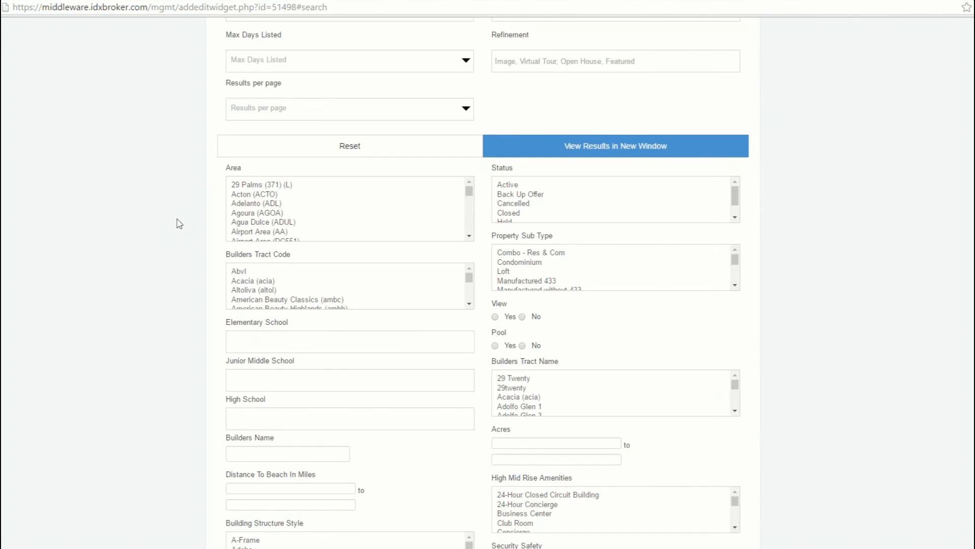
{"action": "scroll", "coordinate": [179, 224], "scroll_direction": "up", "scroll_amount": 5}
{"action": "scroll", "coordinate": [179, 220], "scroll_direction": "down", "scroll_amount": 2}
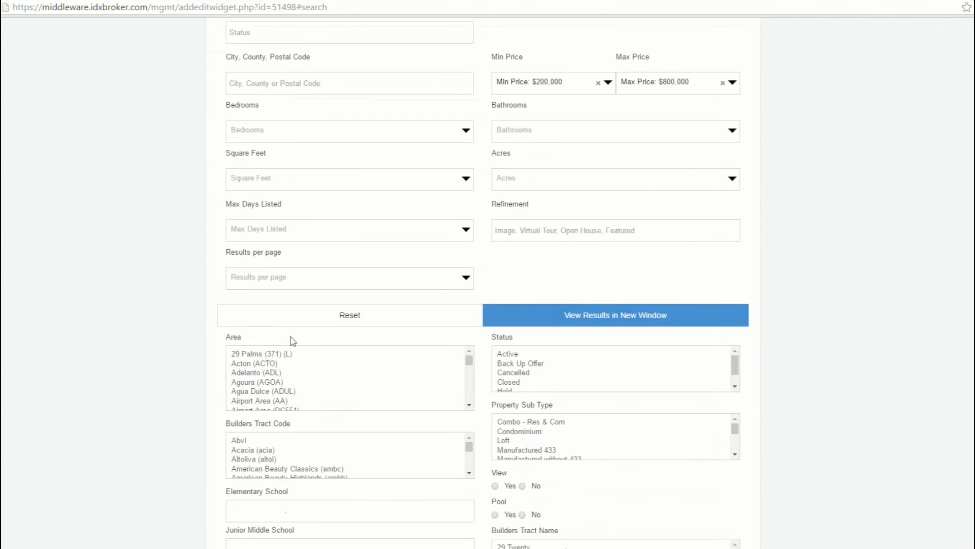
{"action": "left_click", "coordinate": [255, 364]}
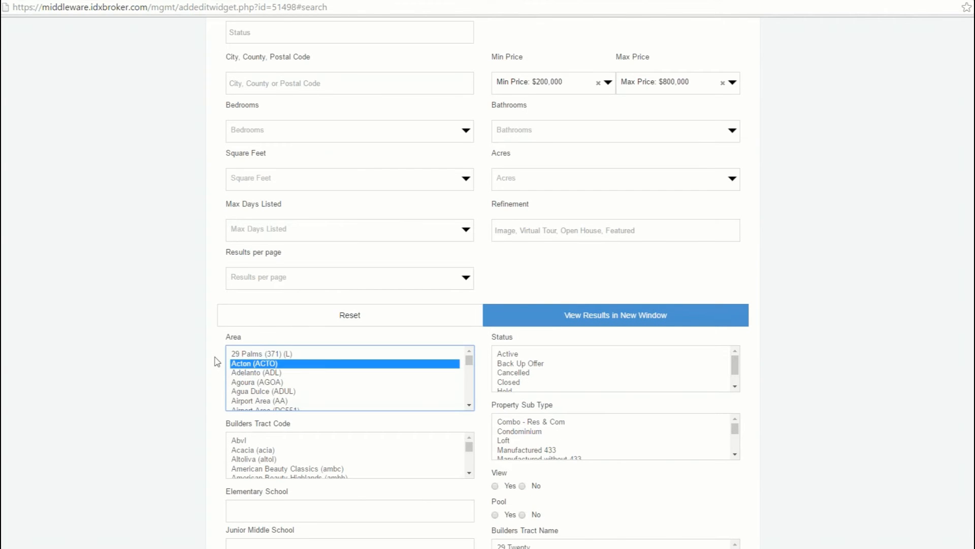
{"action": "scroll", "coordinate": [217, 362], "scroll_direction": "down", "scroll_amount": 12}
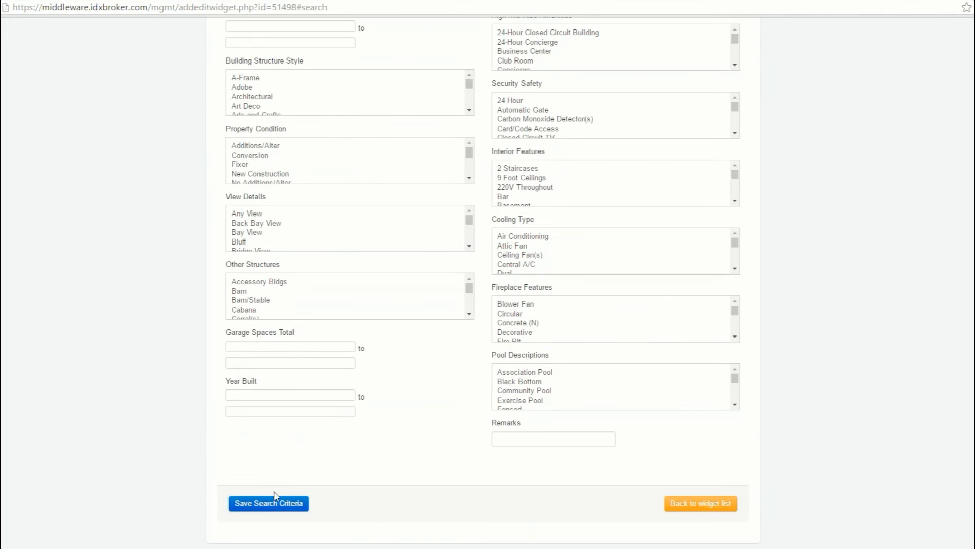
{"action": "left_click", "coordinate": [277, 503]}
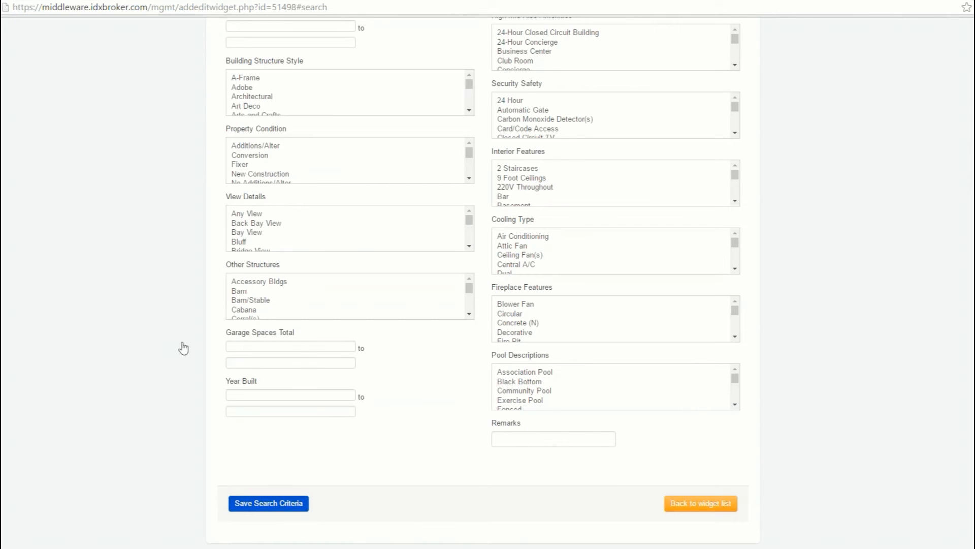
- Append an ampersand and a copy of the a_area[]=Acton+(ACTO) parameter to the manually editable search criteria
{"action": "scroll", "coordinate": [180, 320], "scroll_direction": "up", "scroll_amount": 11}
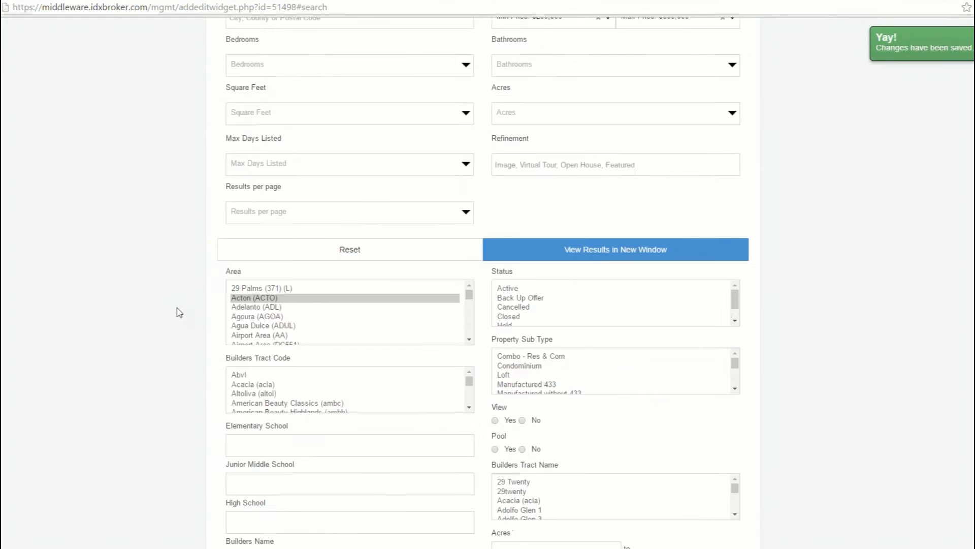
{"action": "scroll", "coordinate": [179, 312], "scroll_direction": "up", "scroll_amount": 8}
{"action": "left_click", "coordinate": [305, 235]}
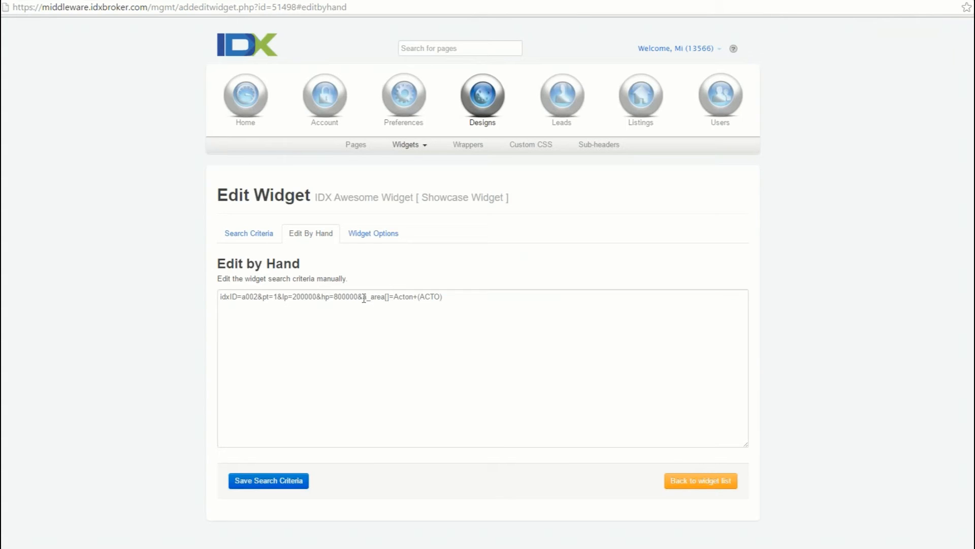
{"action": "left_click_drag", "start_coordinate": [363, 298], "coordinate": [461, 290]}
{"action": "key", "text": "ctrl+c"}
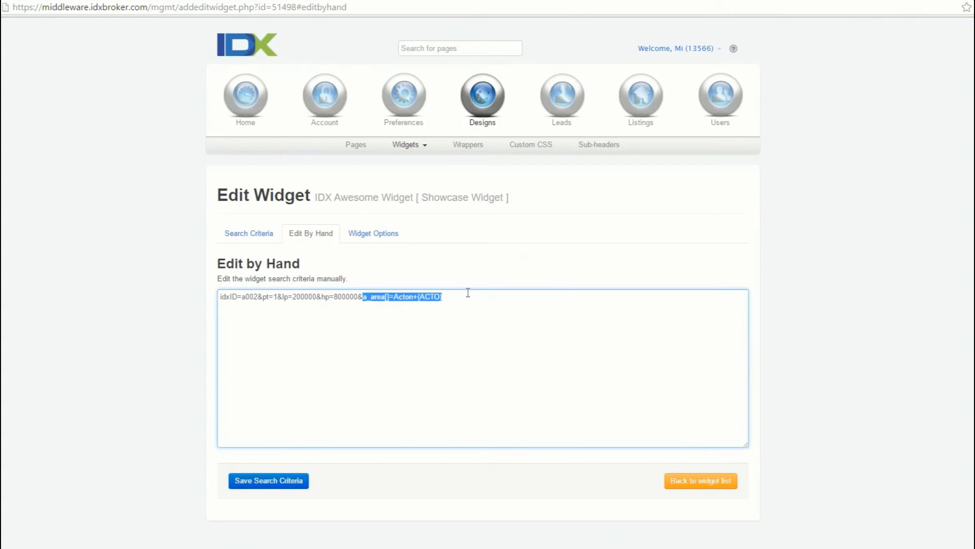
{"action": "left_click", "coordinate": [462, 300]}
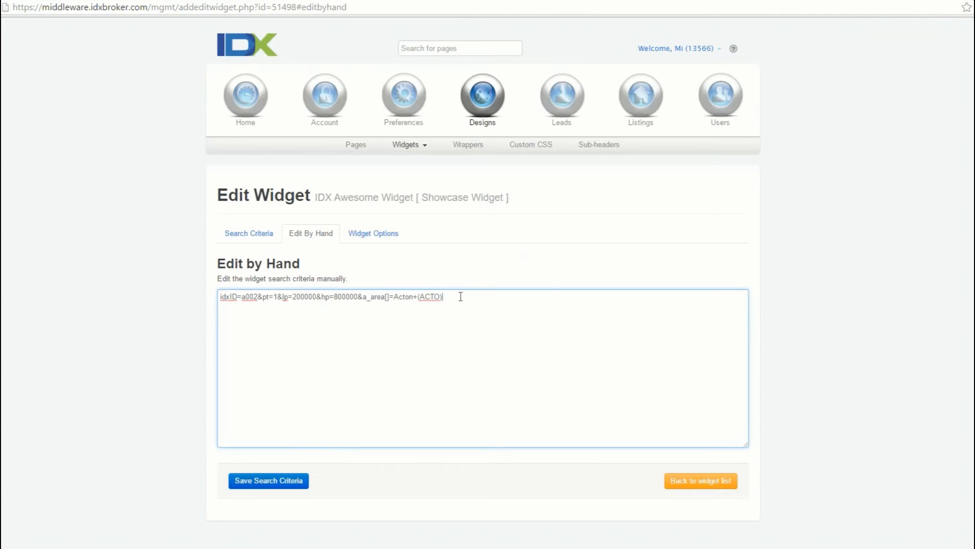
{"action": "type", "text": "&"}
{"action": "key", "text": "ctrl+v"}
- Replace the area name in the duplicated a_area[] parameter with My+New+Area
{"action": "left_click", "coordinate": [479, 298]}
{"action": "key", "text": "shift+Right"}
{"action": "key", "text": "shift+Right"}
{"action": "key", "text": "shift+Right"}
{"action": "key", "text": "shift+Right"}
{"action": "key", "text": "shift+Right"}
{"action": "key", "text": "shift+Right"}
{"action": "key", "text": "shift+Right"}
{"action": "key", "text": "shift+Right"}
{"action": "key", "text": "shift+Right"}
{"action": "key", "text": "shift+Right"}
{"action": "key", "text": "shift+Right"}
{"action": "type", "text": "My+New+Area"}
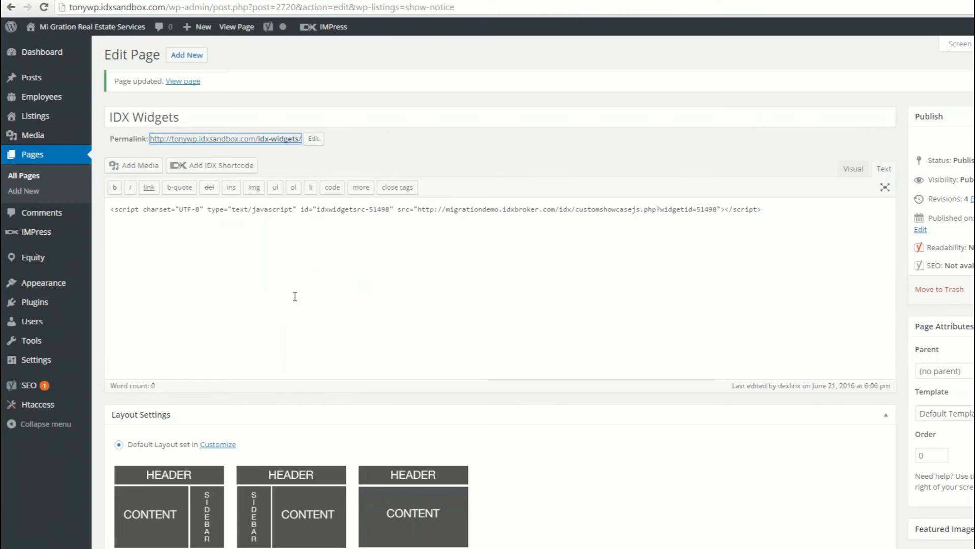
- Switch to WordPress, open the initial settings of IMPress for IDX Broker, and refresh the plugin options
{"action": "left_click_drag", "start_coordinate": [111, 209], "coordinate": [791, 207]}
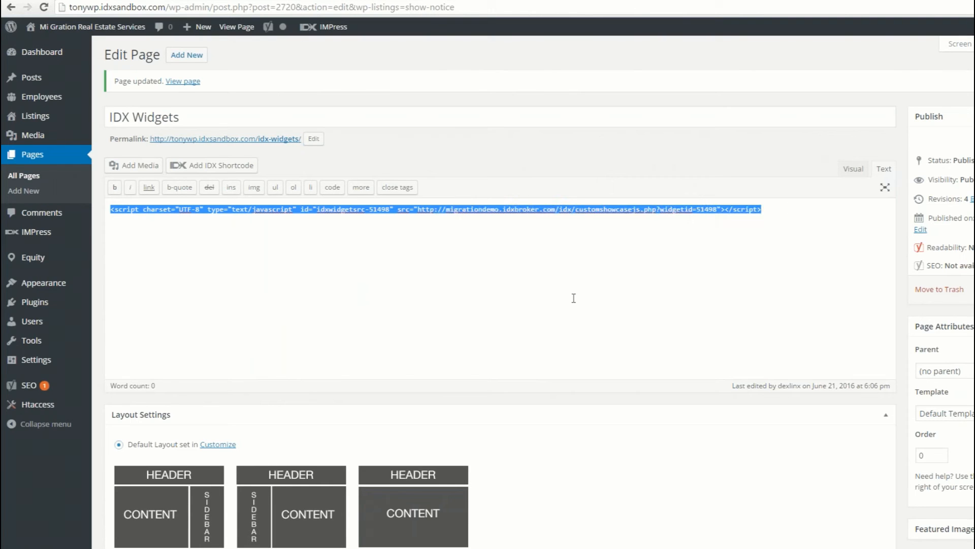
{"action": "left_click", "coordinate": [459, 244]}
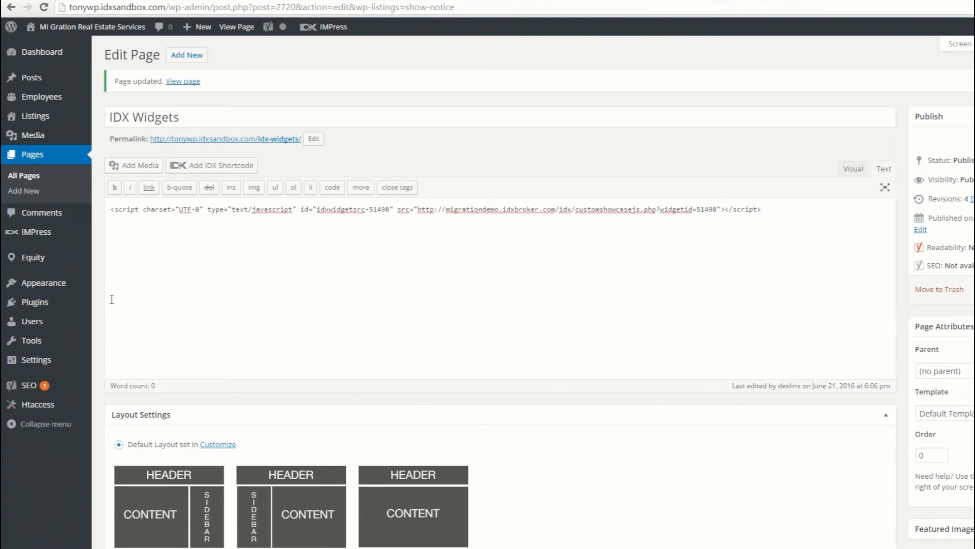
{"action": "mouse_move", "coordinate": [47, 265]}
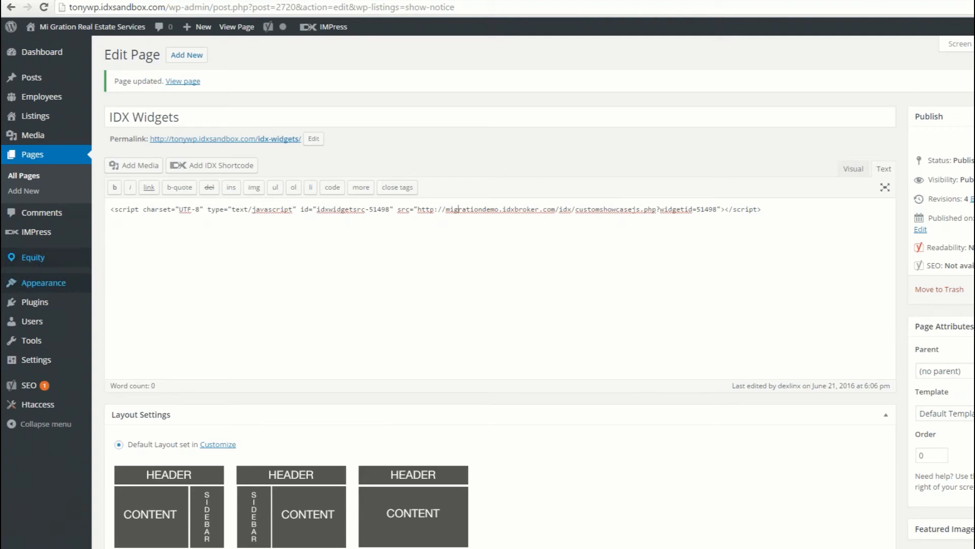
{"action": "mouse_move", "coordinate": [52, 283]}
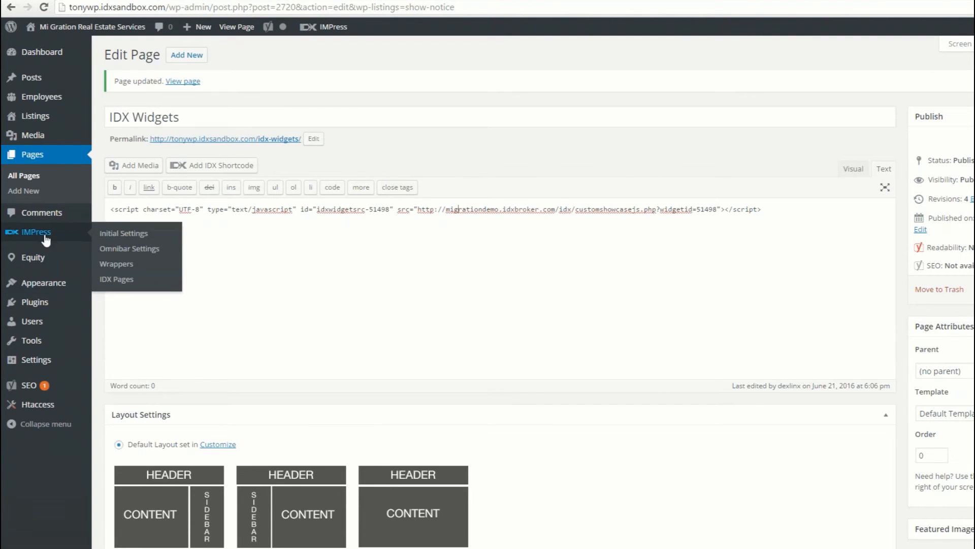
{"action": "mouse_move", "coordinate": [43, 236]}
{"action": "left_click", "coordinate": [110, 234]}
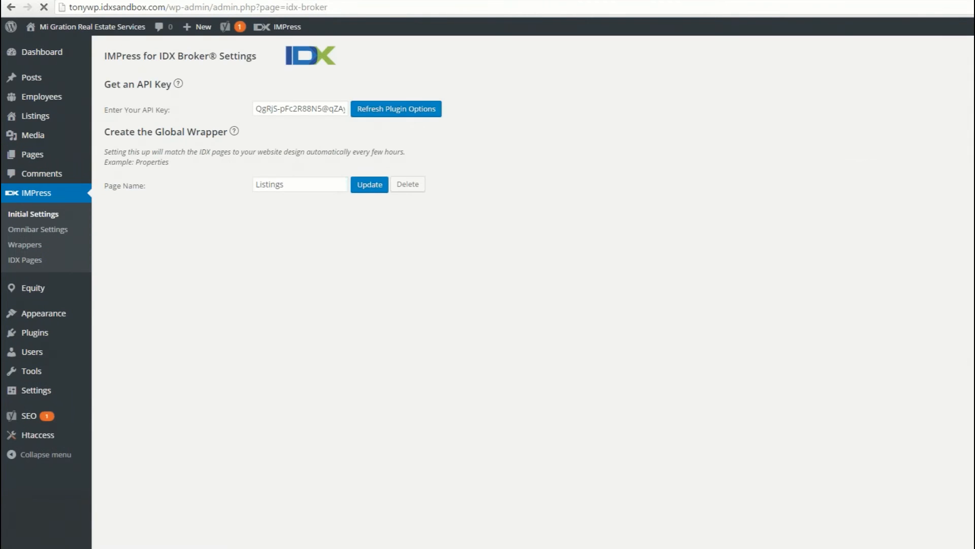
{"action": "left_click", "coordinate": [389, 110]}
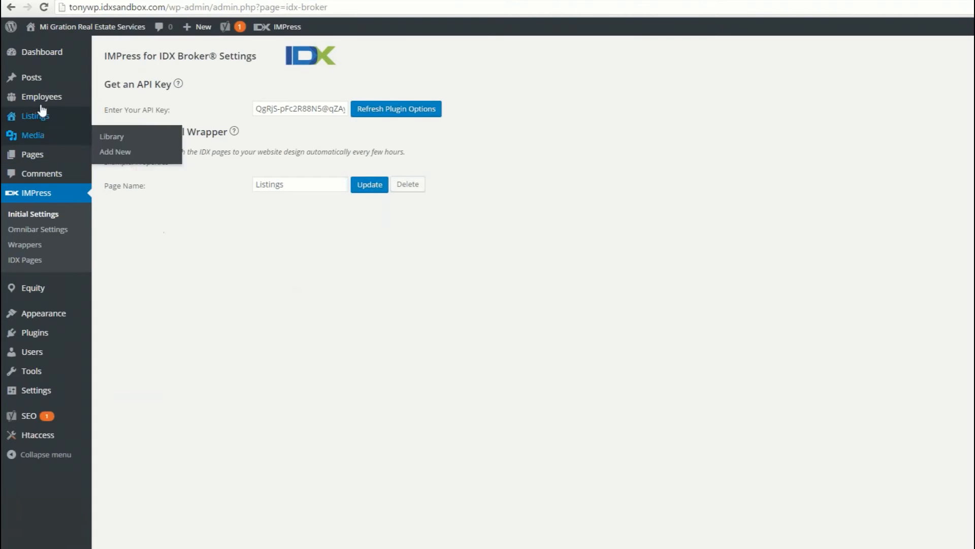
- Open the IDX Widgets page for editing and delete the embedded widget script from its content
{"action": "left_click", "coordinate": [42, 157]}
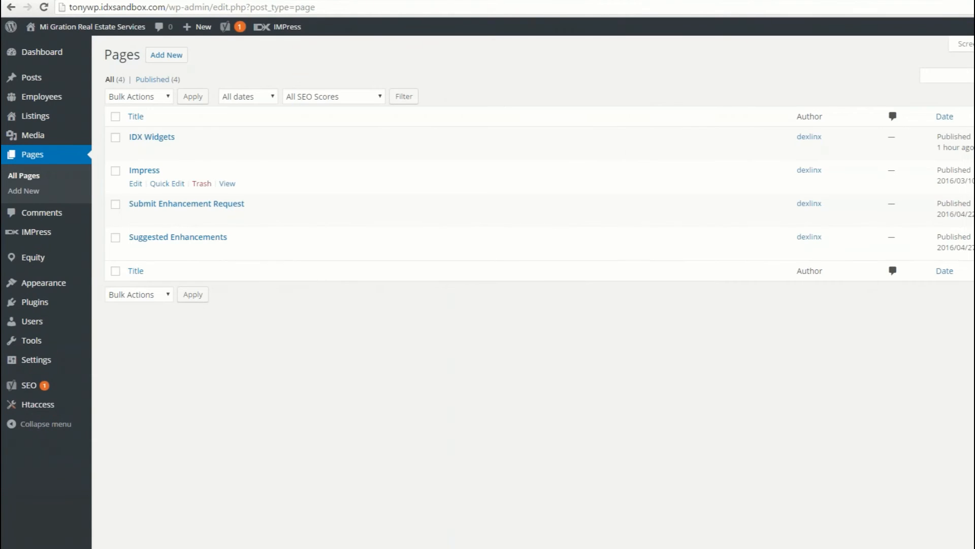
{"action": "left_click", "coordinate": [153, 136]}
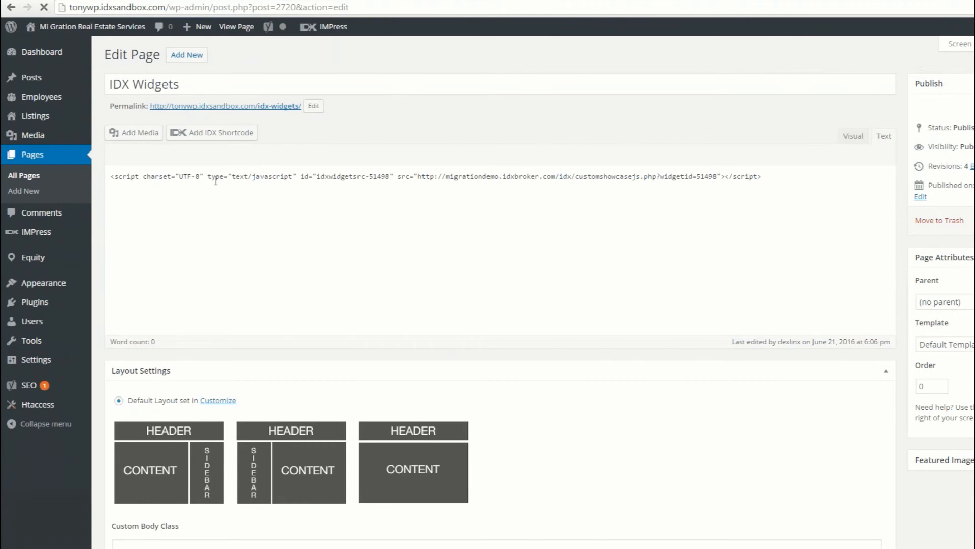
{"action": "triple_click", "coordinate": [215, 178]}
{"action": "key", "text": "BackSpace"}
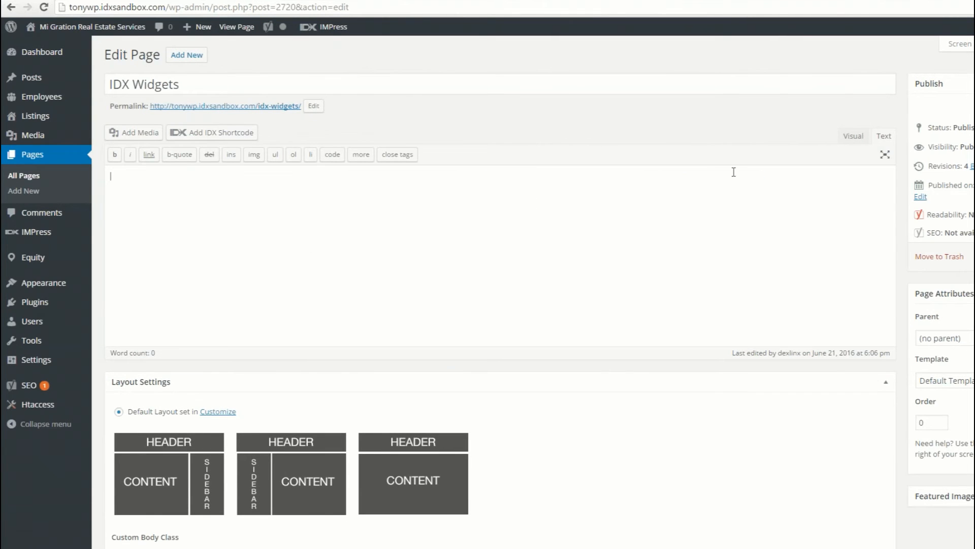
- Insert an IDX Widgets shortcode for the IDX Awesome Widget into the page's content in the visual editor
{"action": "left_click", "coordinate": [853, 136]}
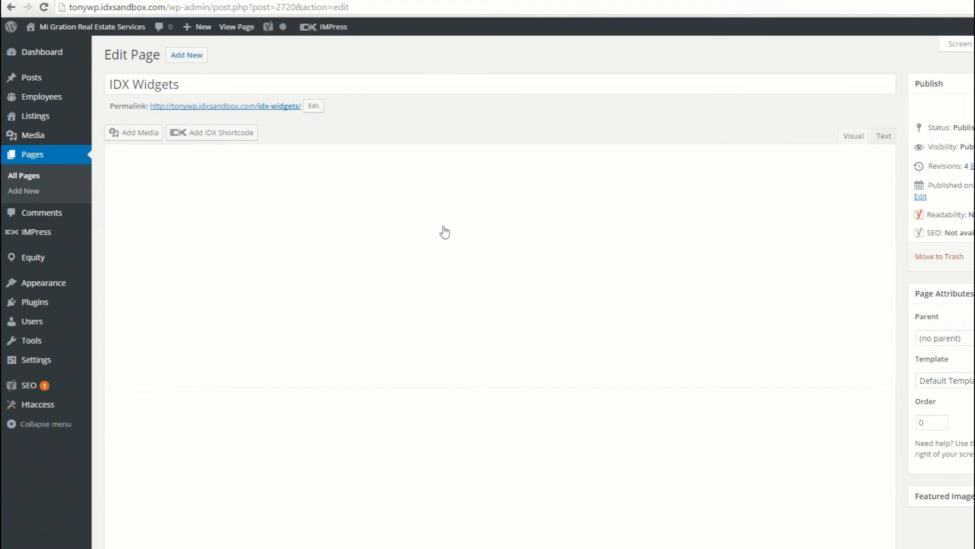
{"action": "left_click", "coordinate": [218, 133]}
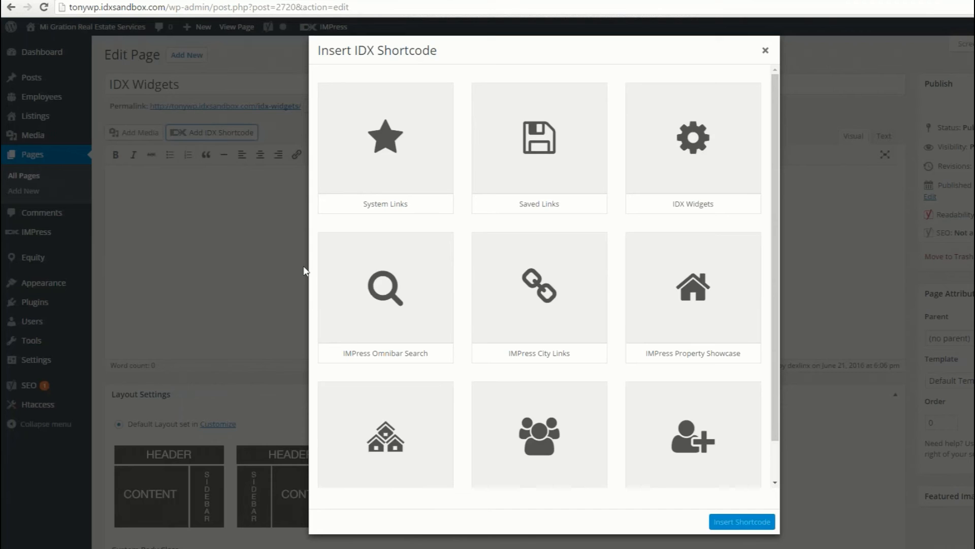
{"action": "left_click", "coordinate": [701, 149]}
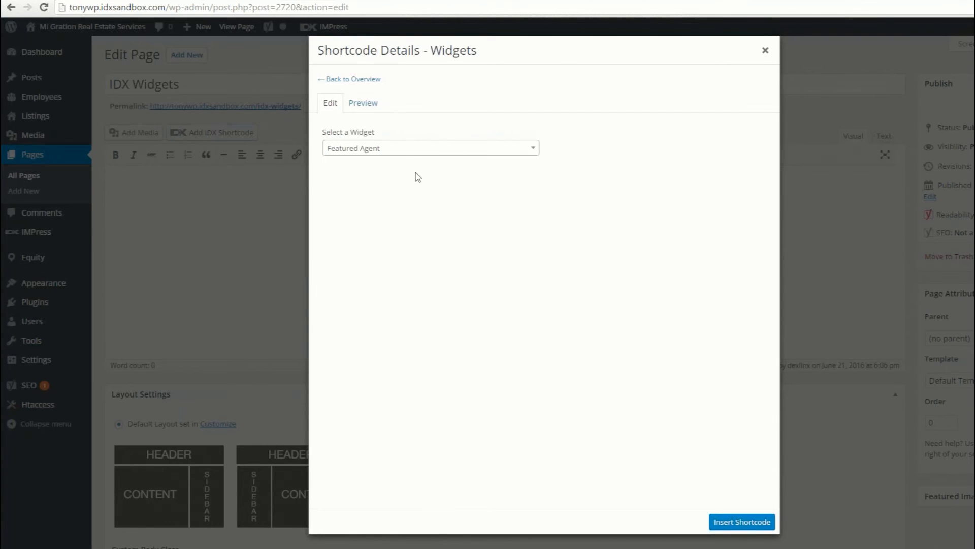
{"action": "left_click", "coordinate": [406, 149]}
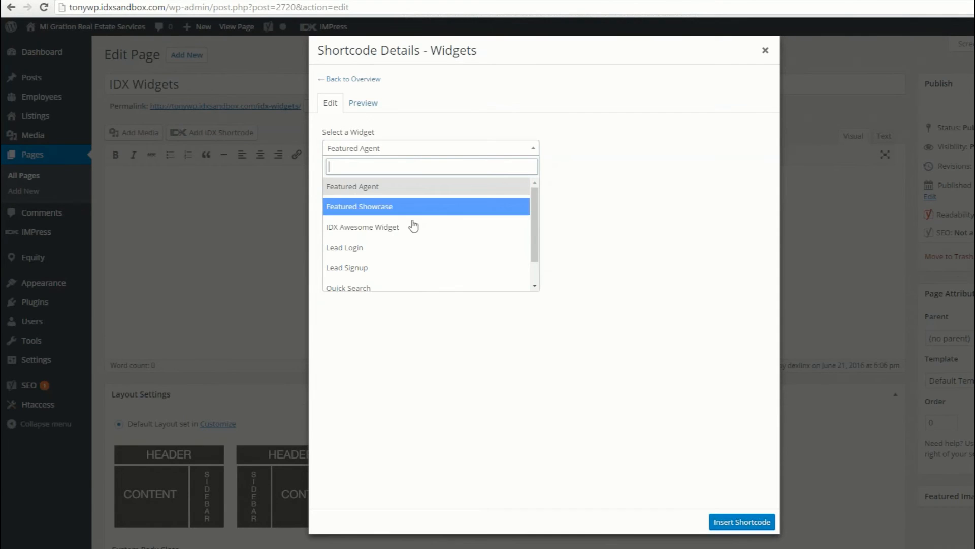
{"action": "left_click", "coordinate": [384, 229]}
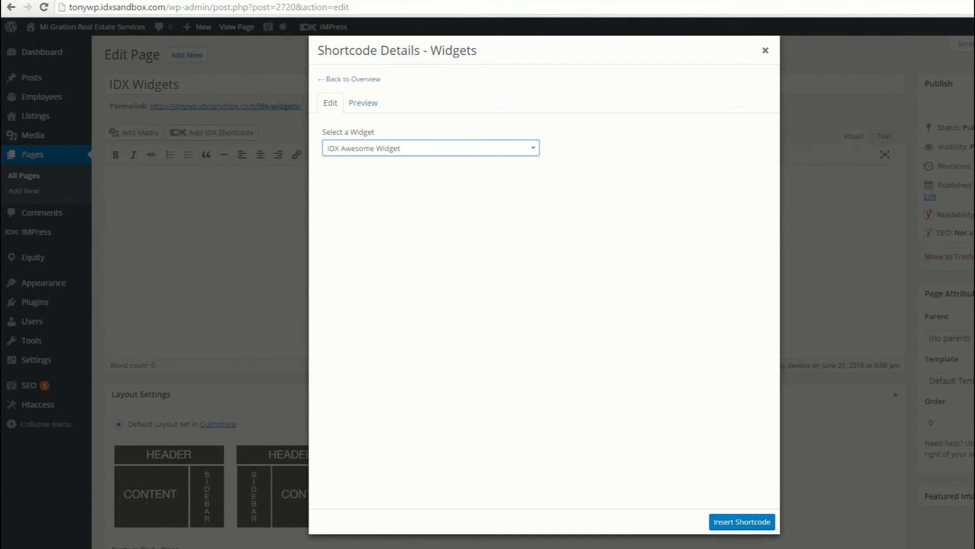
{"action": "left_click", "coordinate": [732, 521]}
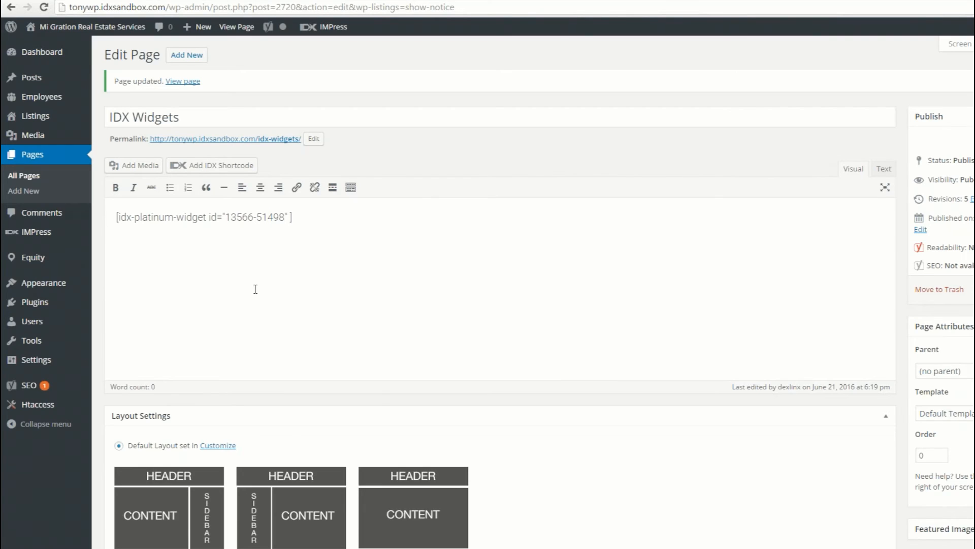
- Open the site's widget management page and look through the available IDX and IMPress widgets
{"action": "mouse_move", "coordinate": [55, 289]}
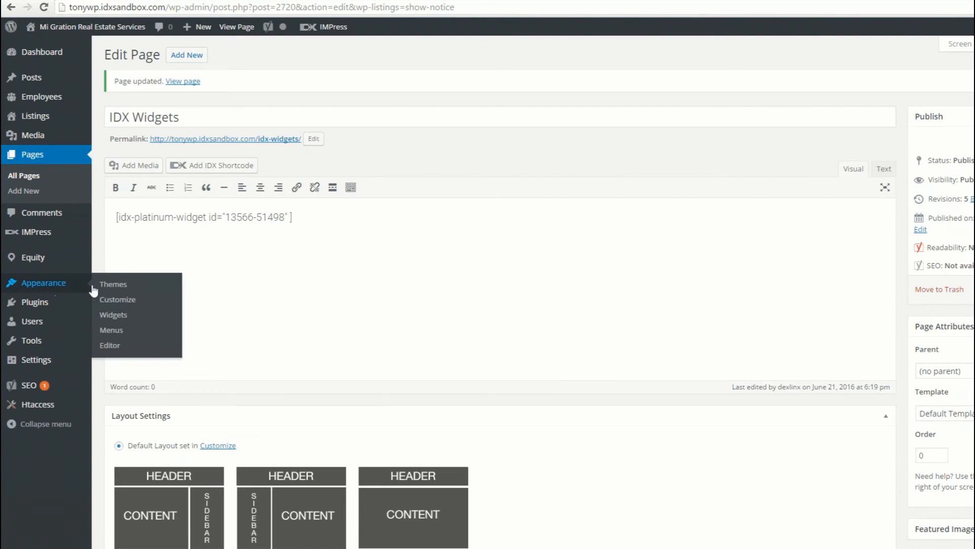
{"action": "left_click", "coordinate": [107, 316]}
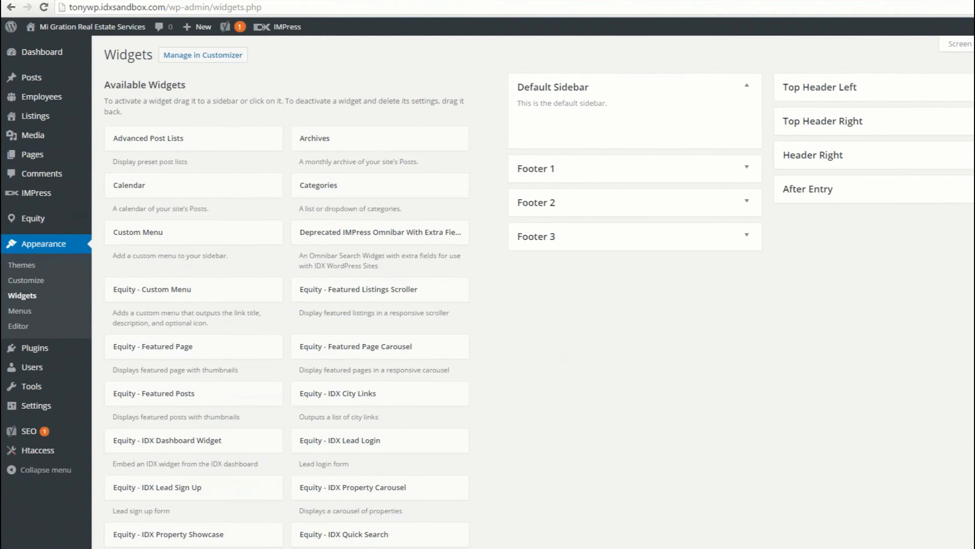
{"action": "scroll", "coordinate": [539, 292], "scroll_direction": "down", "scroll_amount": 5}
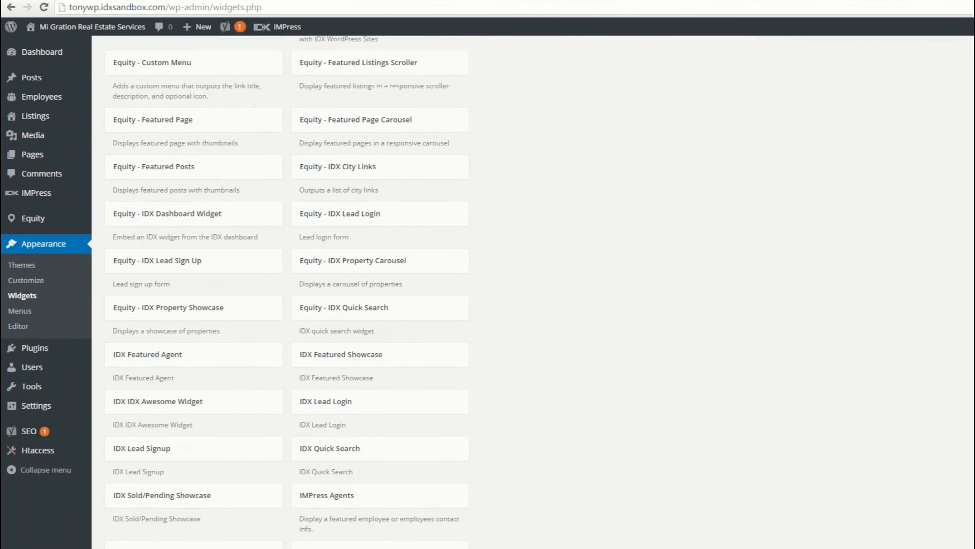
{"action": "scroll", "coordinate": [538, 292], "scroll_direction": "down", "scroll_amount": 1}
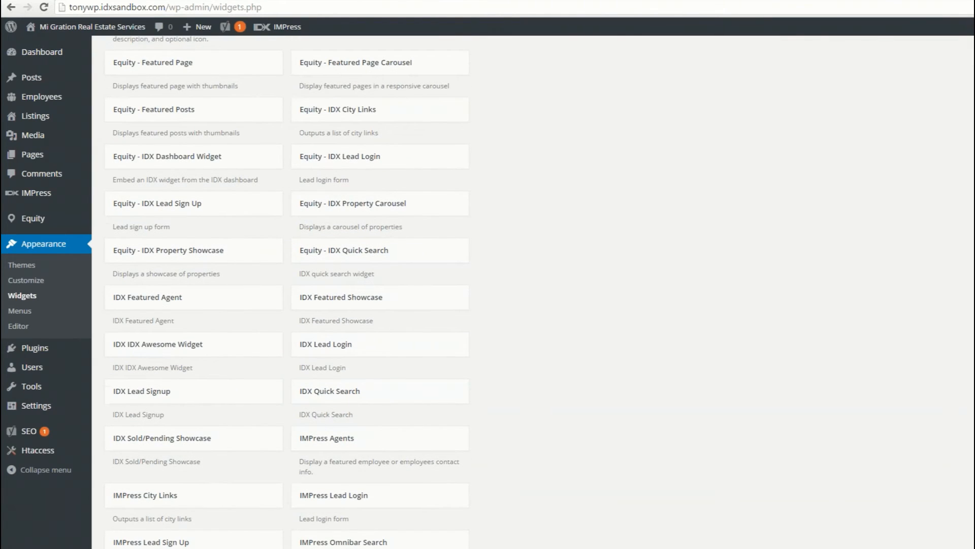
- Search the available widgets for "awe" and add the IDX Awesome Widget to the Default Sidebar
{"action": "scroll", "coordinate": [539, 292], "scroll_direction": "down", "scroll_amount": 1}
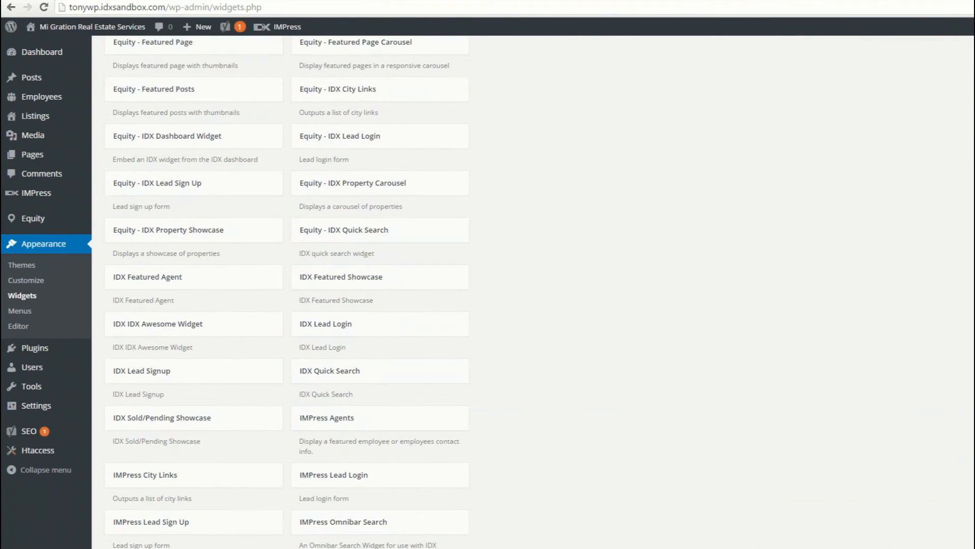
{"action": "key", "text": "ctrl+f"}
{"action": "type", "text": "awe"}
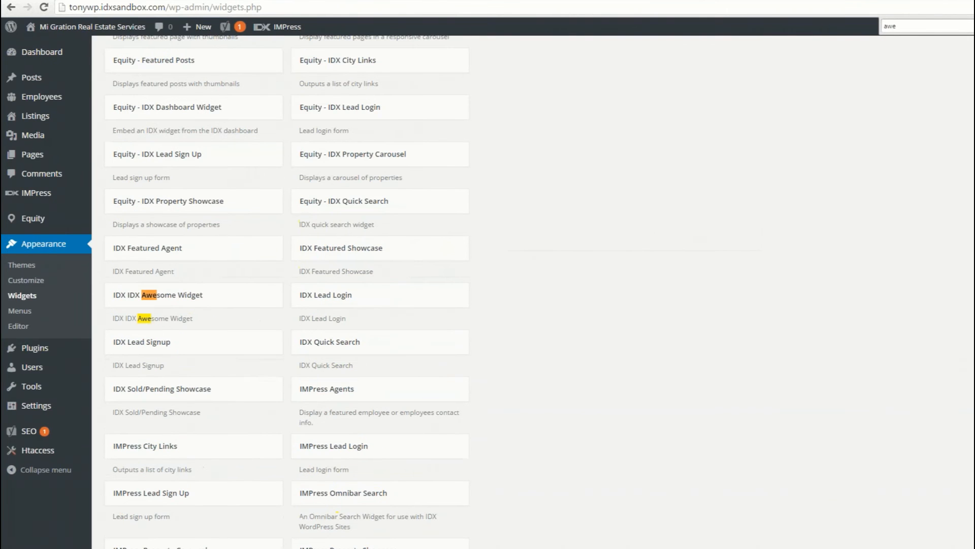
{"action": "left_click", "coordinate": [183, 306]}
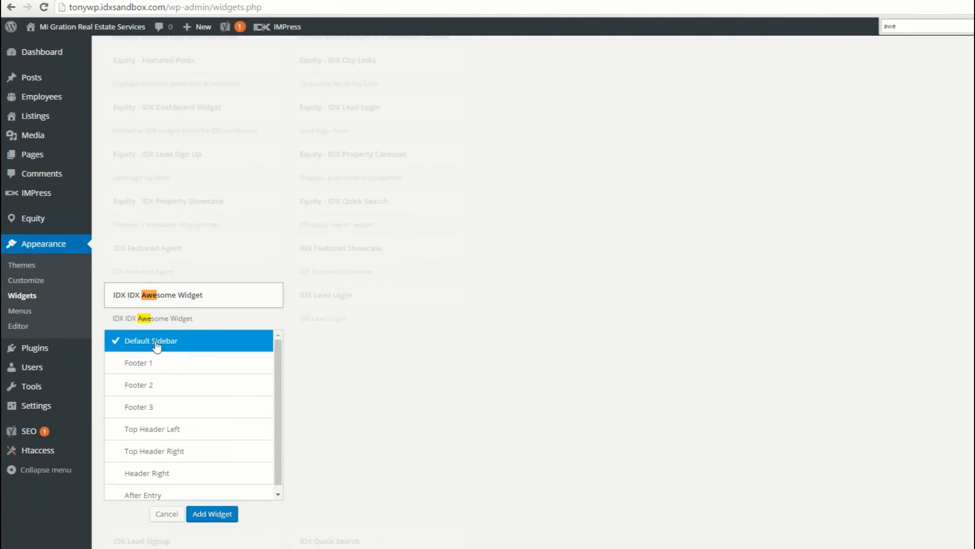
{"action": "left_click", "coordinate": [212, 514]}
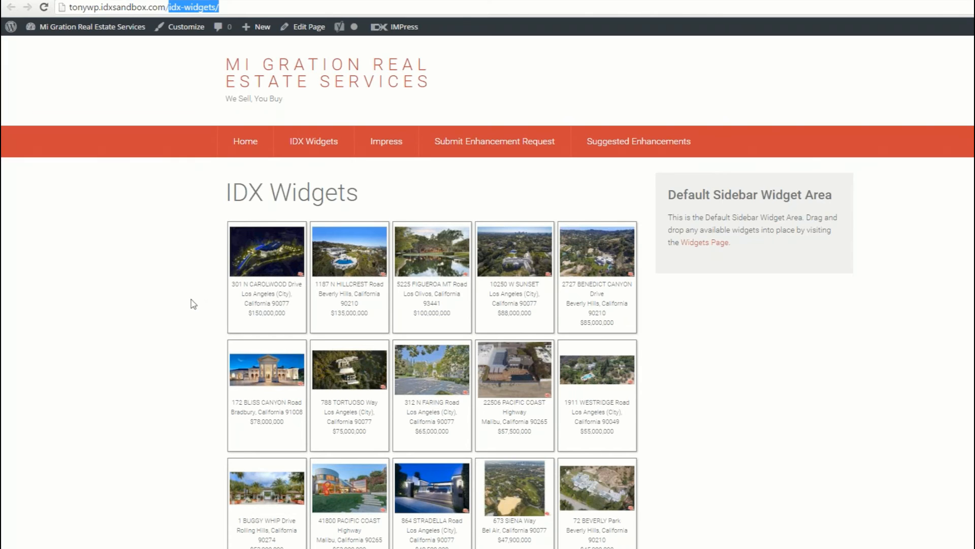
- Inspect the first listing's address on the IDX Widgets page and examine the class names in the showcase's HTML markup
{"action": "right_click", "coordinate": [254, 287]}
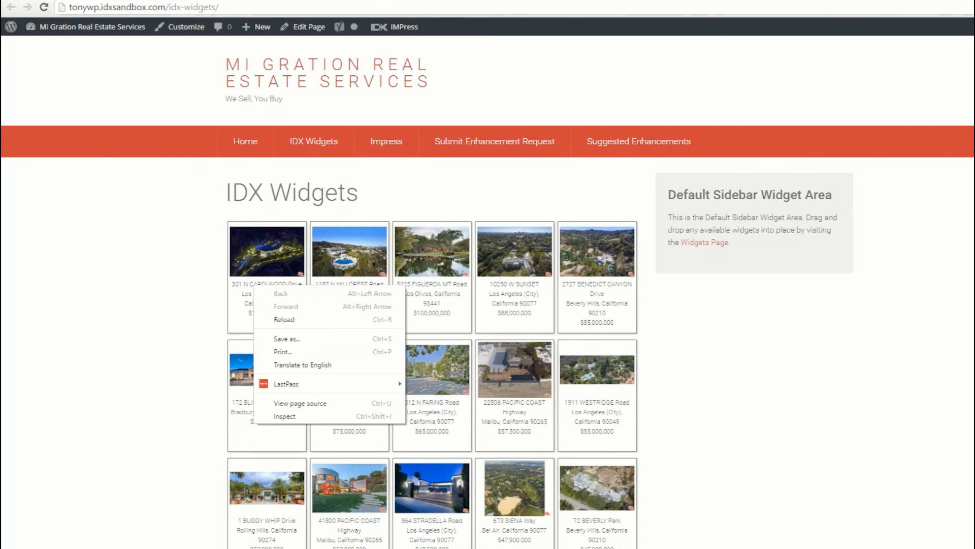
{"action": "left_click", "coordinate": [302, 417]}
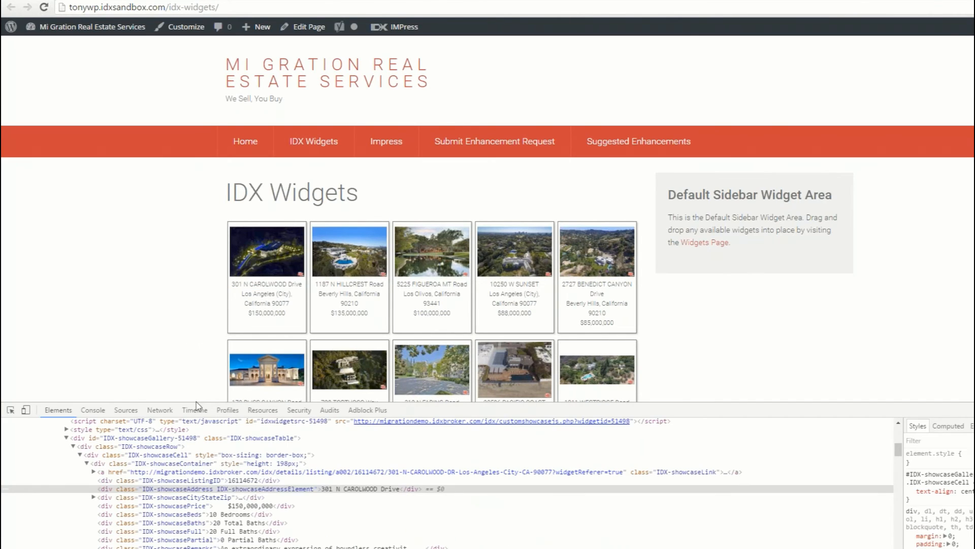
{"action": "left_click_drag", "start_coordinate": [197, 401], "coordinate": [185, 347]}
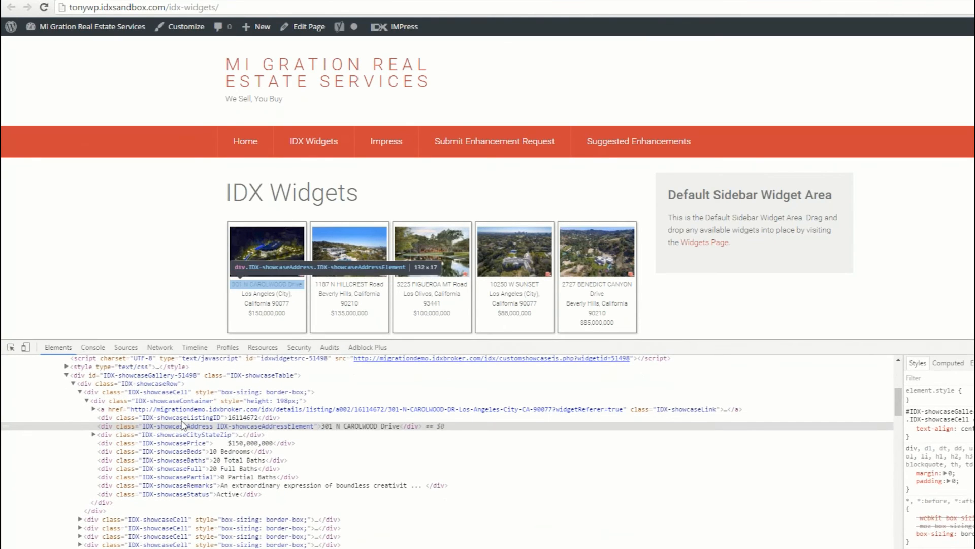
{"action": "scroll", "coordinate": [182, 425], "scroll_direction": "down", "scroll_amount": 1}
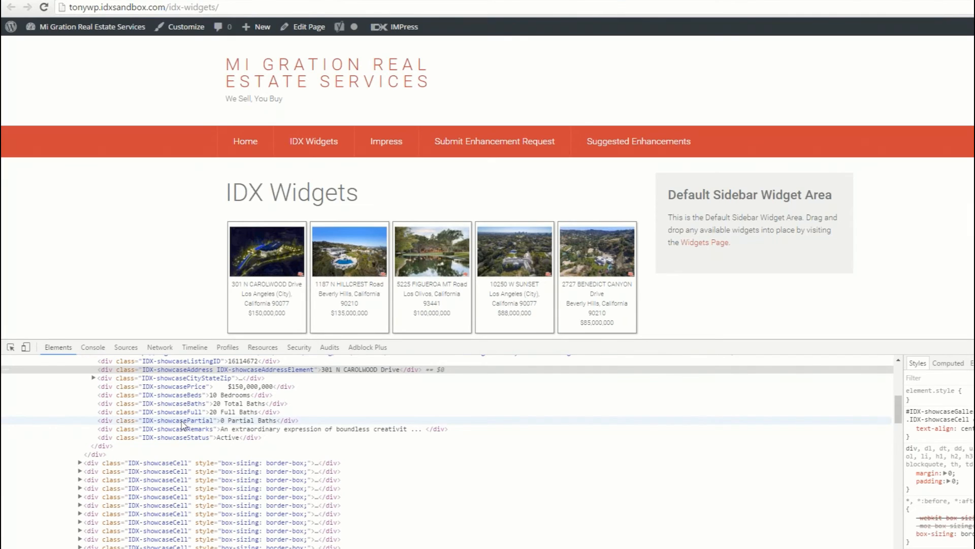
{"action": "scroll", "coordinate": [198, 424], "scroll_direction": "up", "scroll_amount": 1}
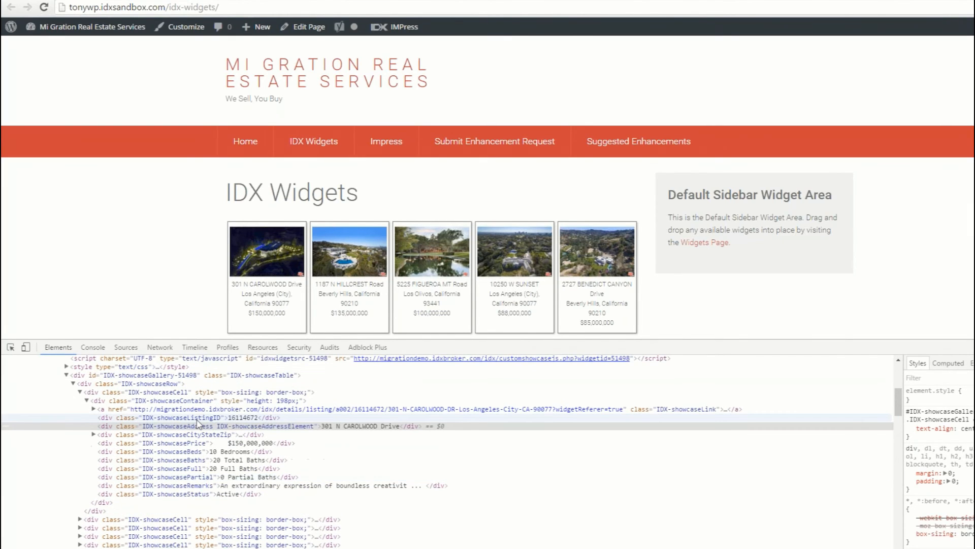
{"action": "scroll", "coordinate": [198, 424], "scroll_direction": "down", "scroll_amount": 2}
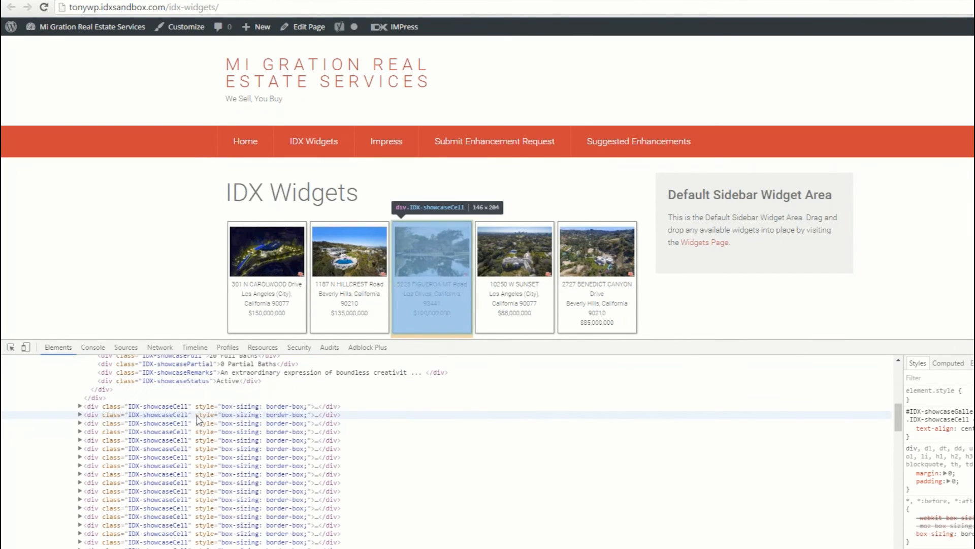
{"action": "scroll", "coordinate": [197, 414], "scroll_direction": "up", "scroll_amount": 2}
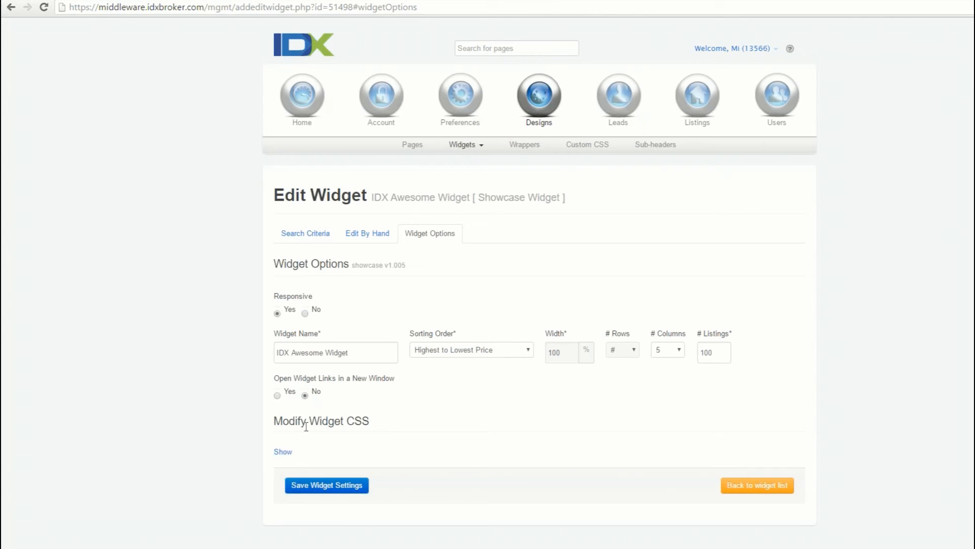
- Show the IDX Awesome Widget's CSS, enlarge its editing box, and go to the rules at the end
{"action": "left_click", "coordinate": [283, 451]}
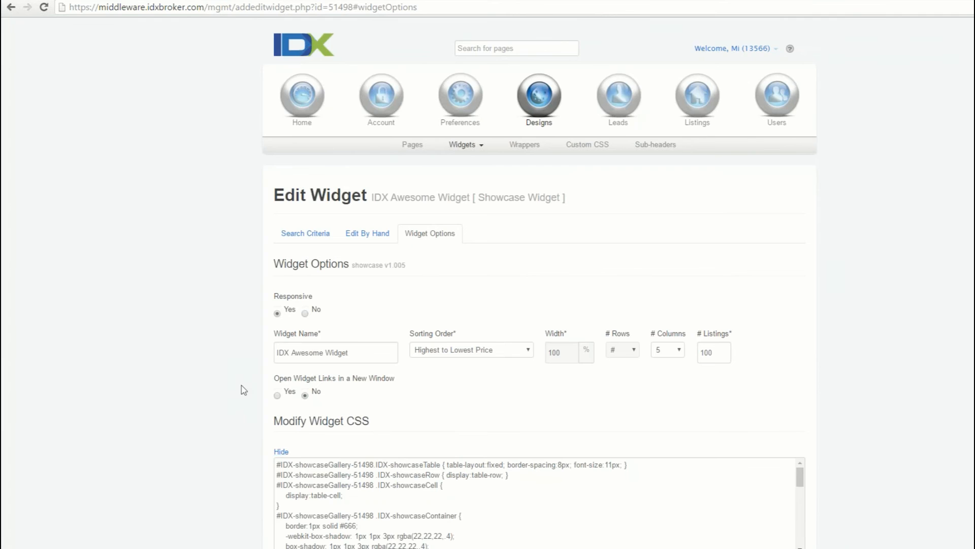
{"action": "scroll", "coordinate": [244, 390], "scroll_direction": "down", "scroll_amount": 3}
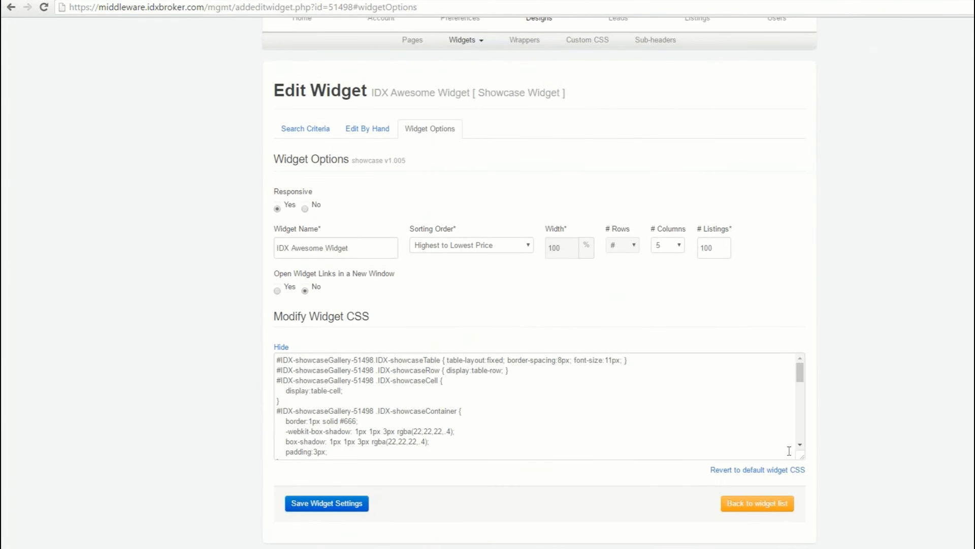
{"action": "left_click_drag", "start_coordinate": [802, 457], "coordinate": [806, 521]}
{"action": "scroll", "coordinate": [860, 451], "scroll_direction": "down", "scroll_amount": 2}
{"action": "left_click_drag", "start_coordinate": [800, 335], "coordinate": [827, 432]}
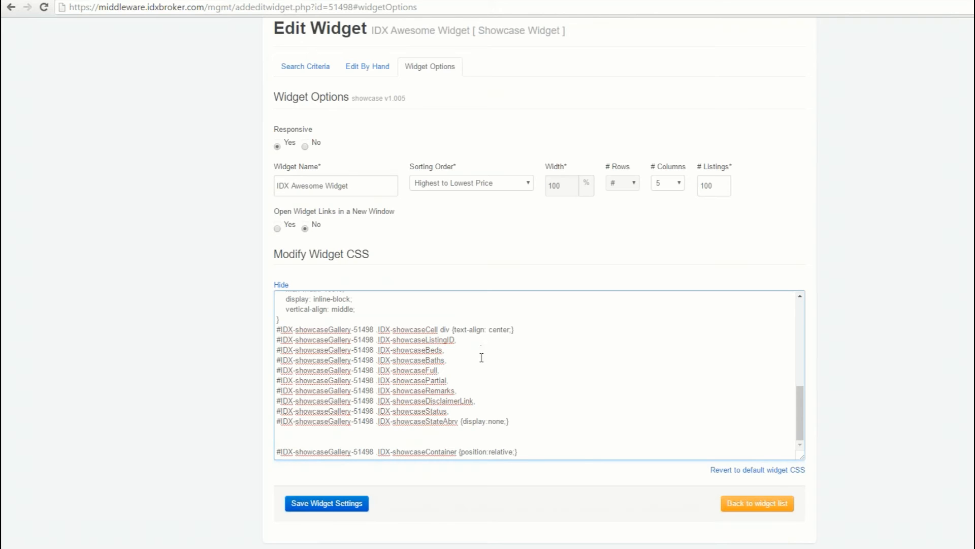
- Delete the IDX-showcaseListingID selector line from the display:none rule in the widget CSS
{"action": "left_click_drag", "start_coordinate": [462, 421], "coordinate": [506, 423]}
{"action": "left_click", "coordinate": [457, 349]}
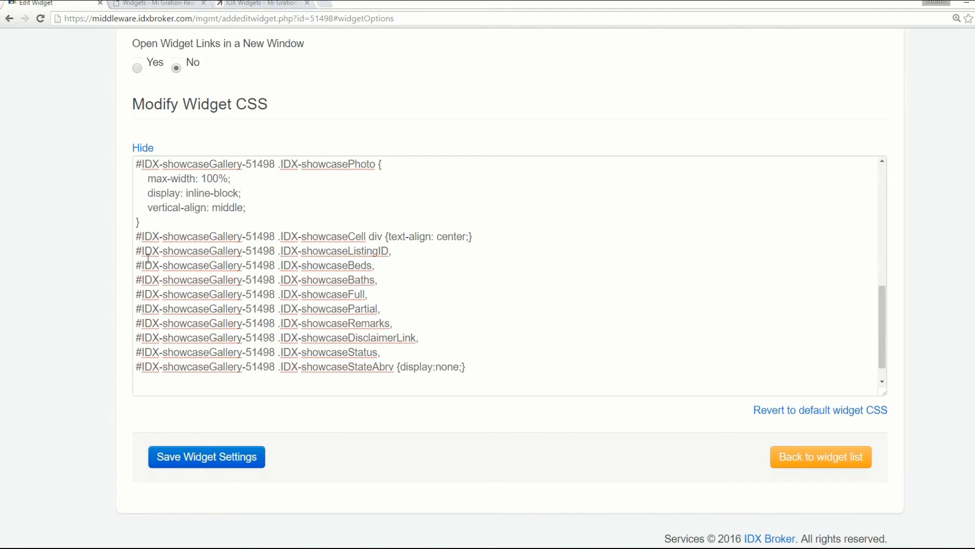
{"action": "triple_click", "coordinate": [136, 249]}
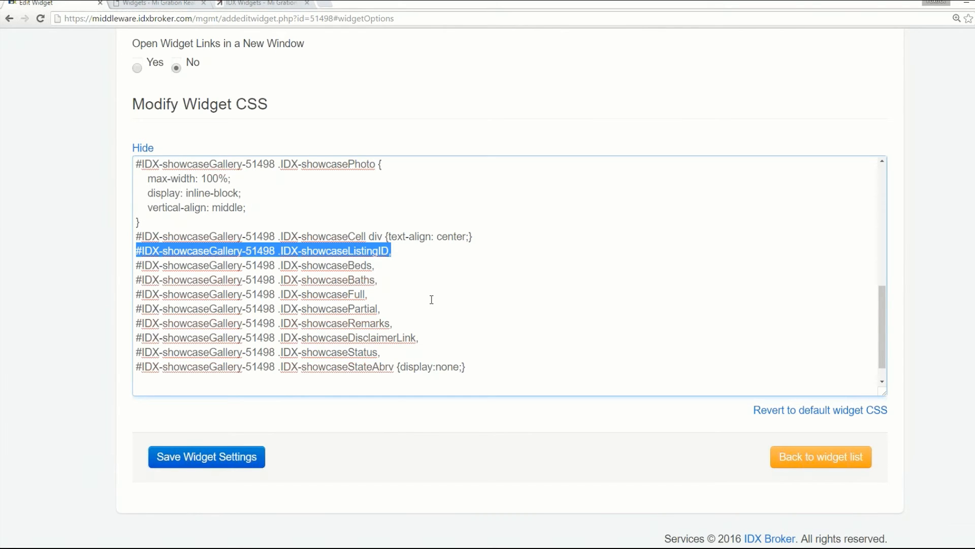
{"action": "key", "text": "Delete"}
{"action": "key", "text": "Delete"}
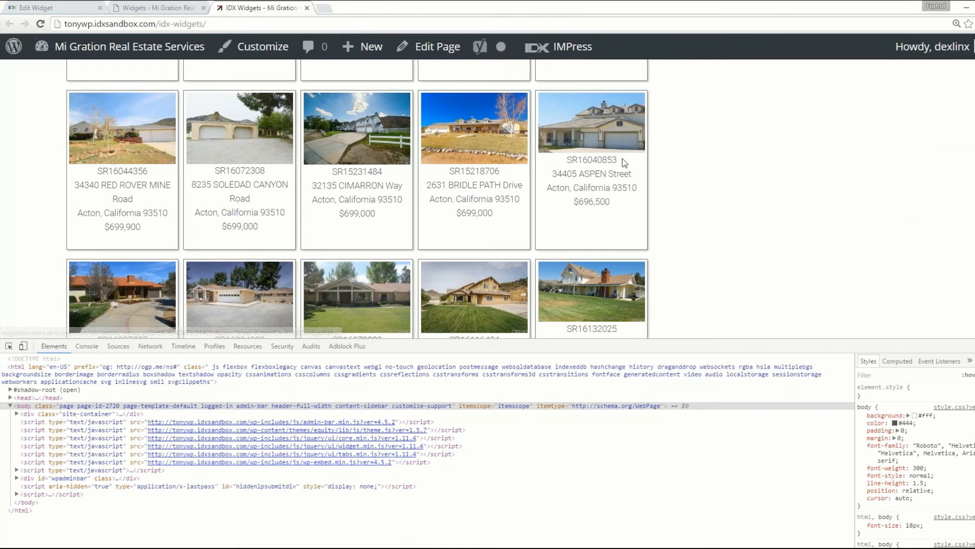
- Check the listing IDs in the showcase, then review the widget management page and the edited widget CSS
{"action": "left_click_drag", "start_coordinate": [620, 159], "coordinate": [565, 162]}
{"action": "left_click_drag", "start_coordinate": [503, 172], "coordinate": [453, 175]}
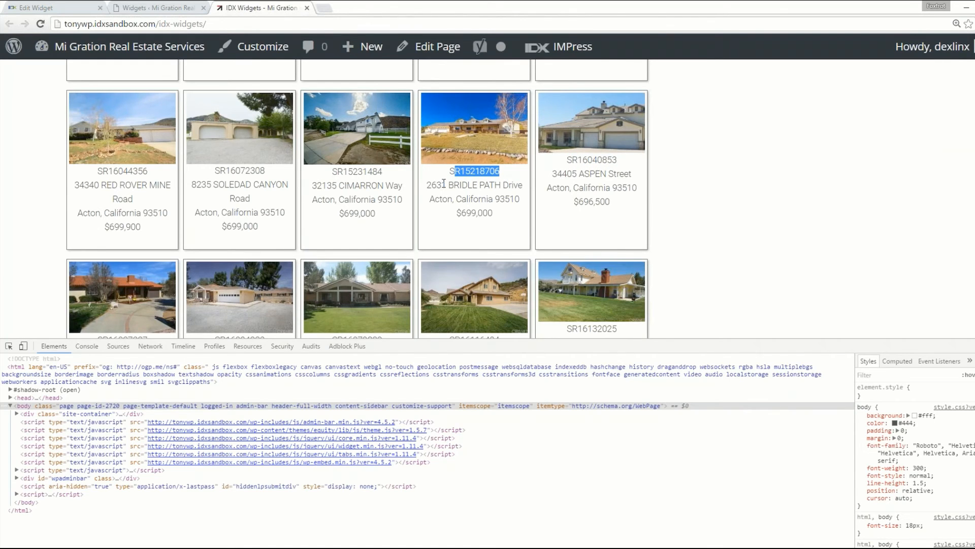
{"action": "left_click", "coordinate": [176, 6]}
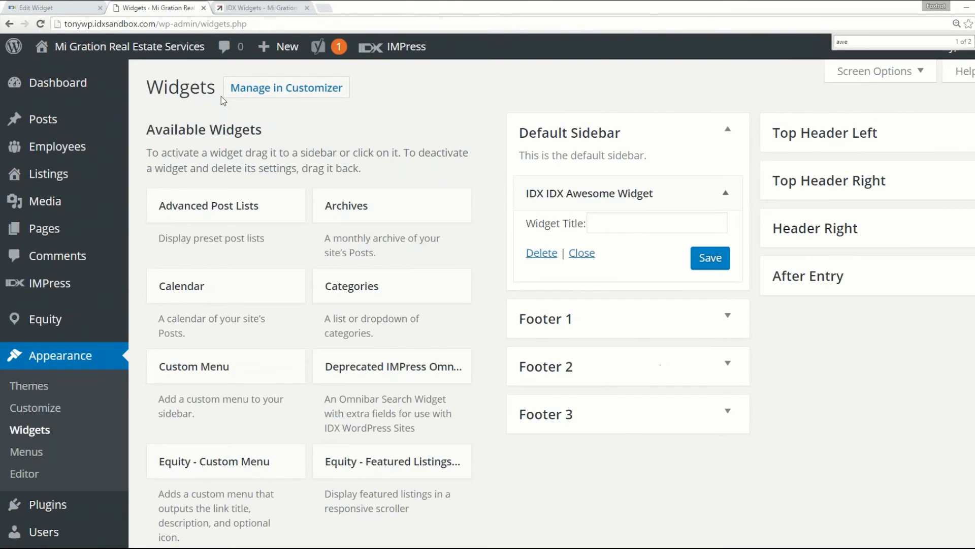
{"action": "left_click", "coordinate": [75, 6]}
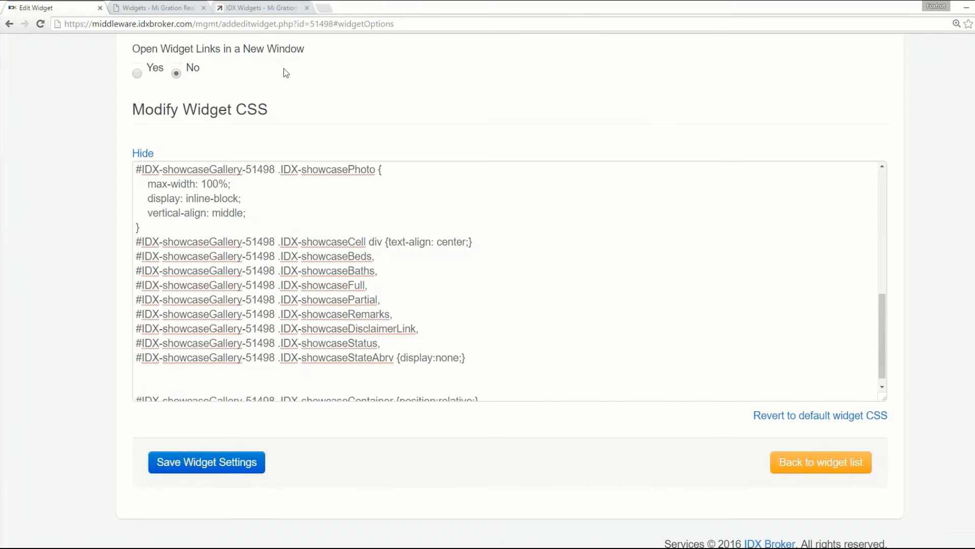
{"action": "left_click", "coordinate": [273, 8]}
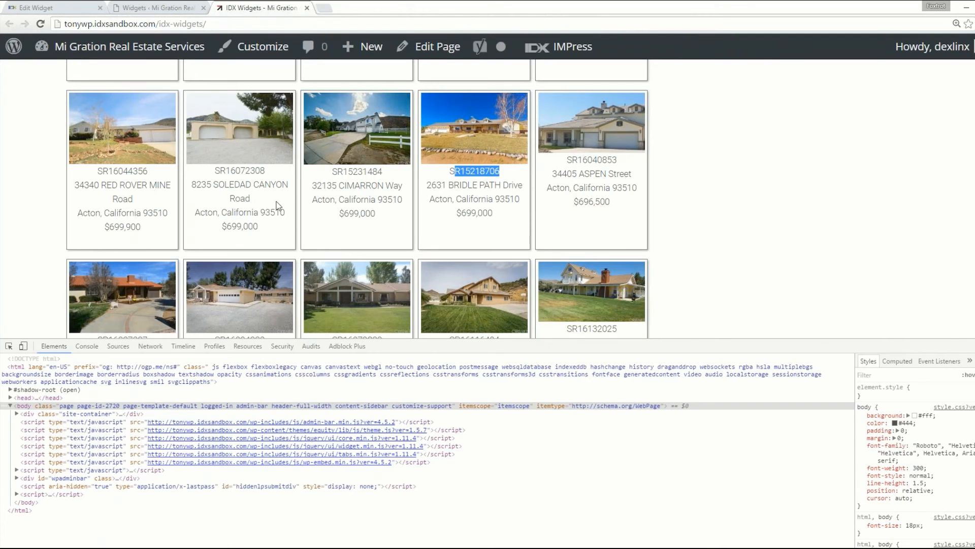
- Inspect the listing ID of the third listing in the upper Acton row and add an inline color of green to it
{"action": "right_click", "coordinate": [358, 172]}
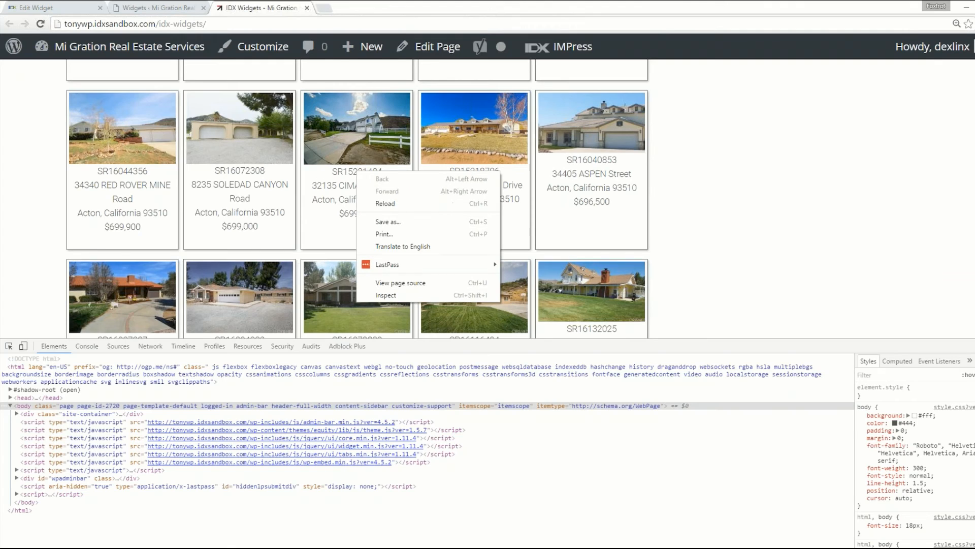
{"action": "right_click", "coordinate": [347, 169]}
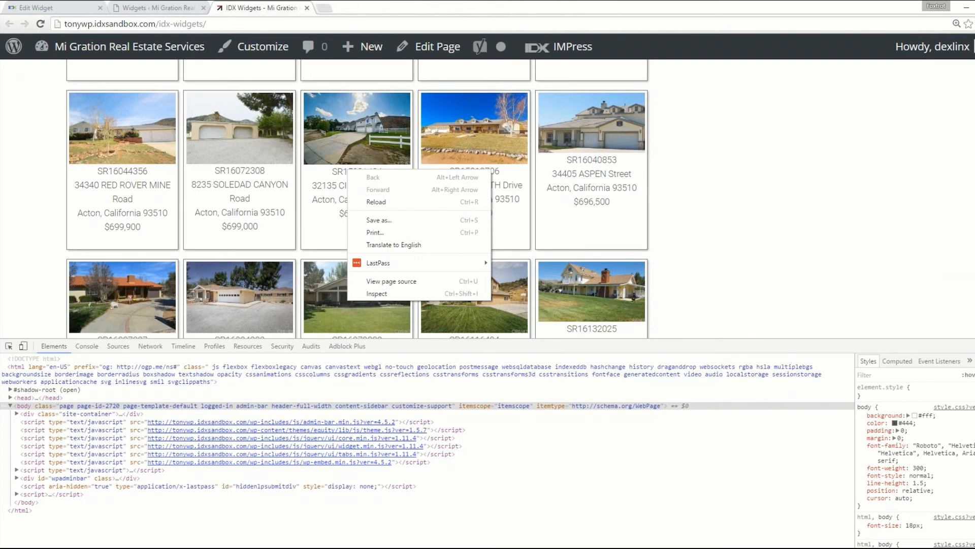
{"action": "left_click", "coordinate": [388, 290]}
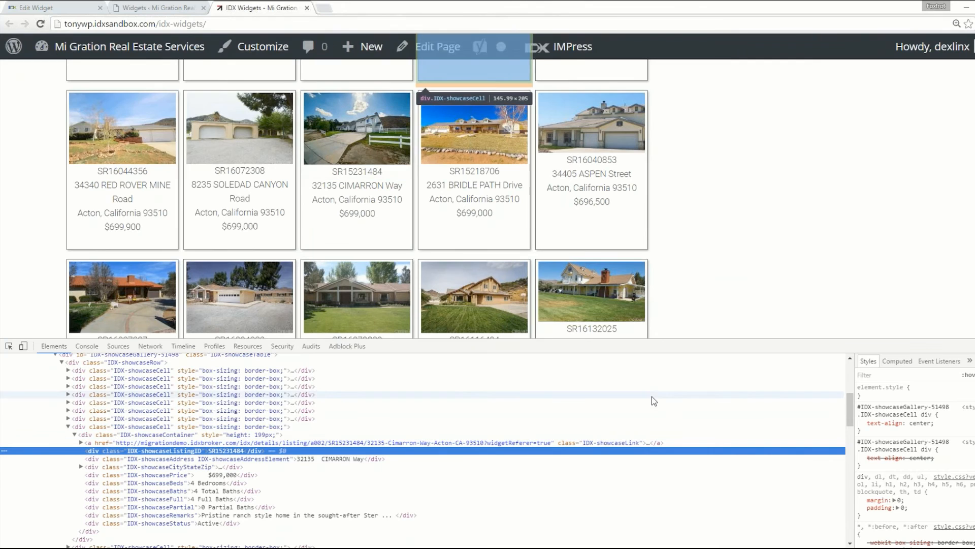
{"action": "left_click", "coordinate": [894, 397]}
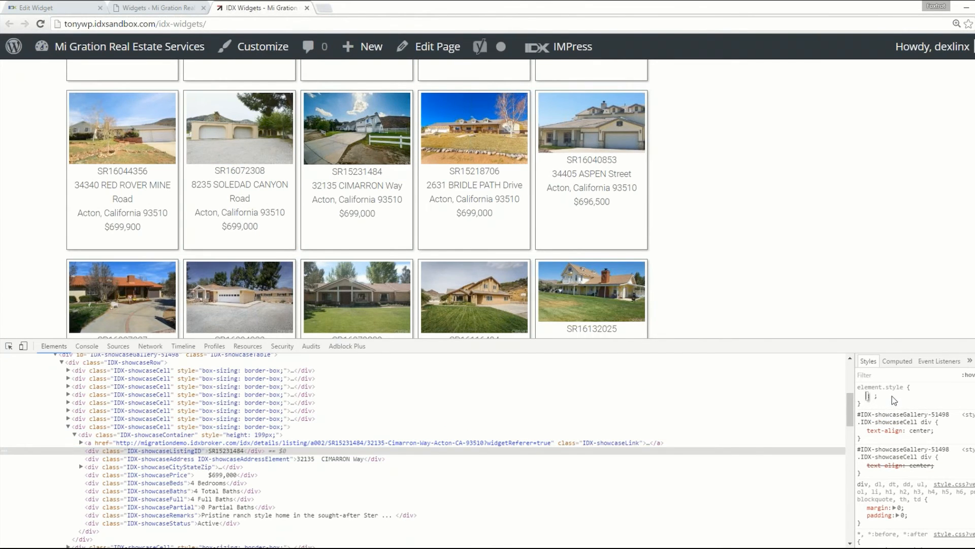
{"action": "type", "text": "color: "}
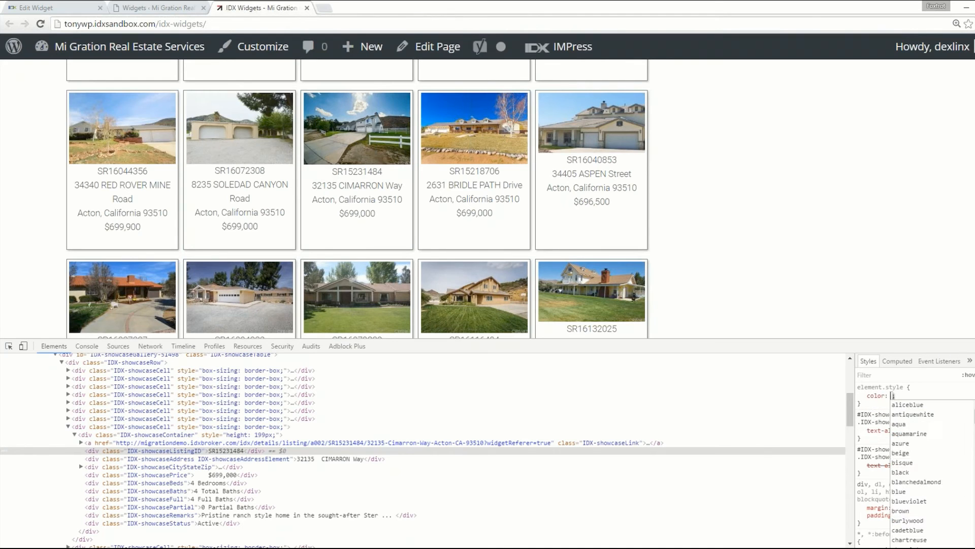
{"action": "type", "text": "gre"}
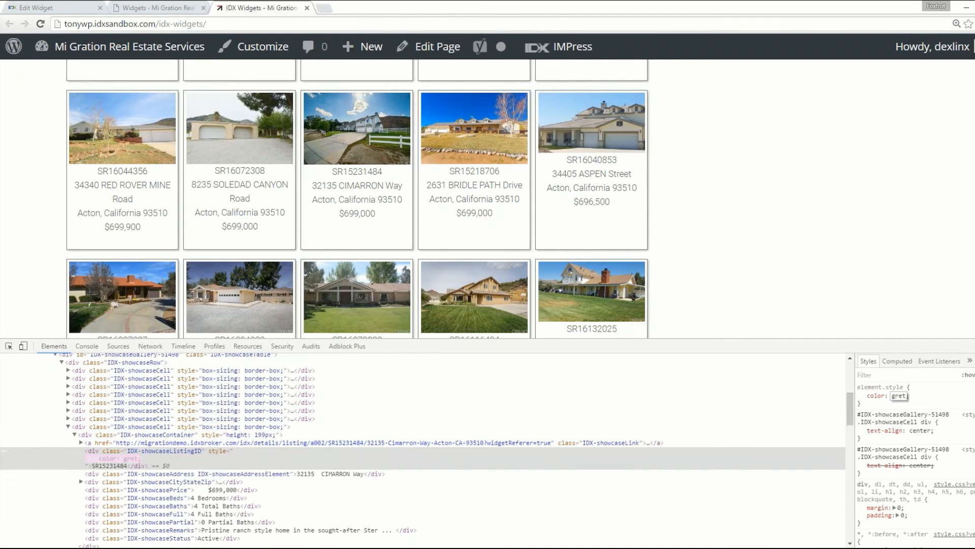
{"action": "type", "text": "en"}
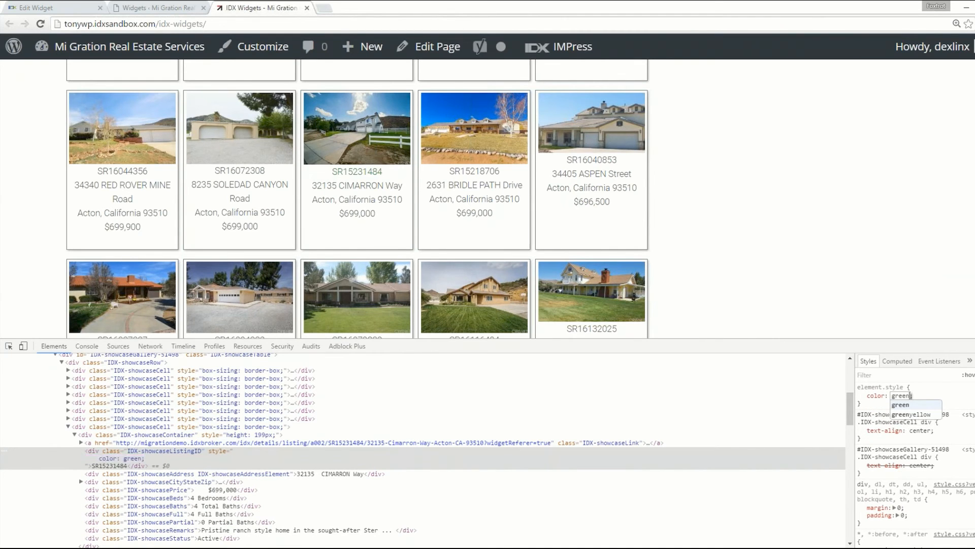
{"action": "left_click", "coordinate": [931, 391]}
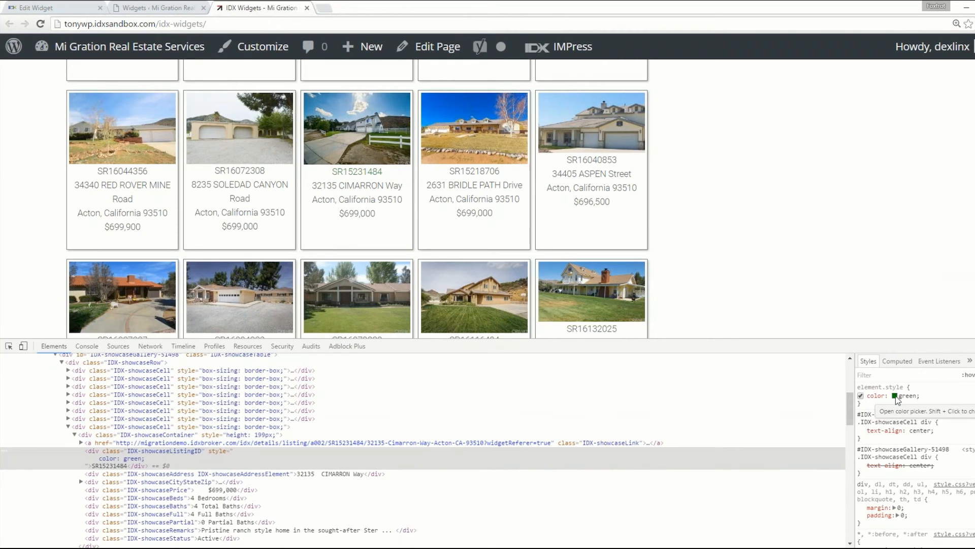
- Change the inspected listing ID's text color to #106f10 with the color picker
{"action": "left_click", "coordinate": [896, 396]}
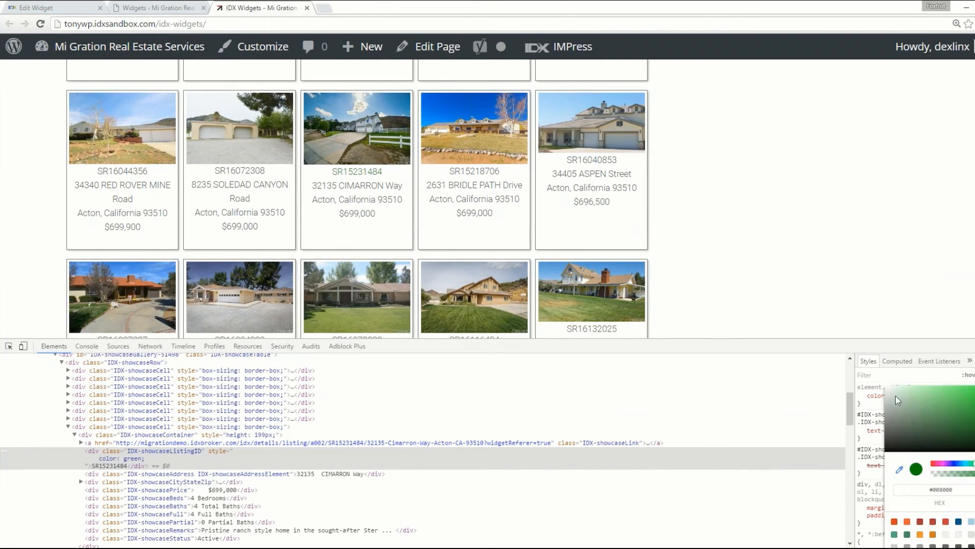
{"action": "left_click_drag", "start_coordinate": [974, 417], "coordinate": [967, 425]}
{"action": "key", "text": "Return"}
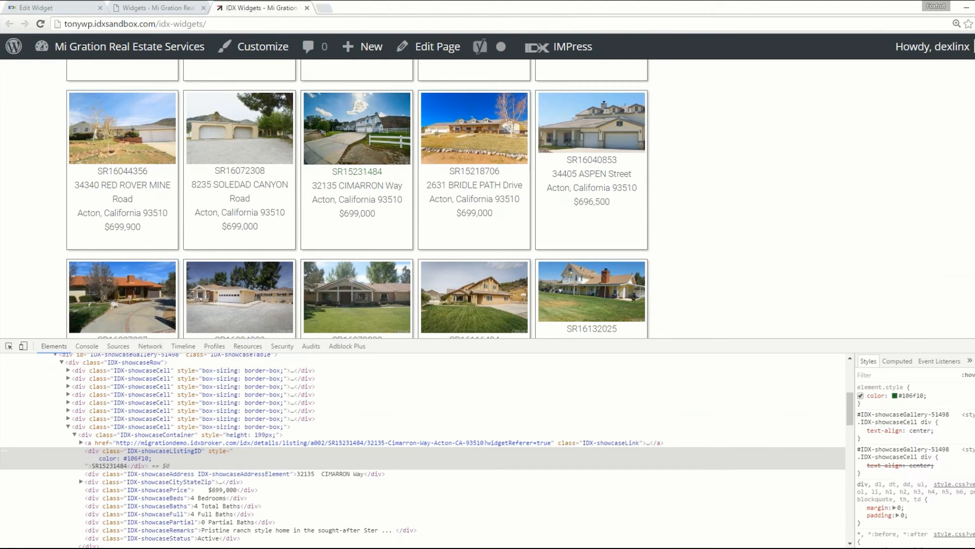
- Add a font-size of 20px to the inspected listing ID's inline style
{"action": "left_click", "coordinate": [897, 401]}
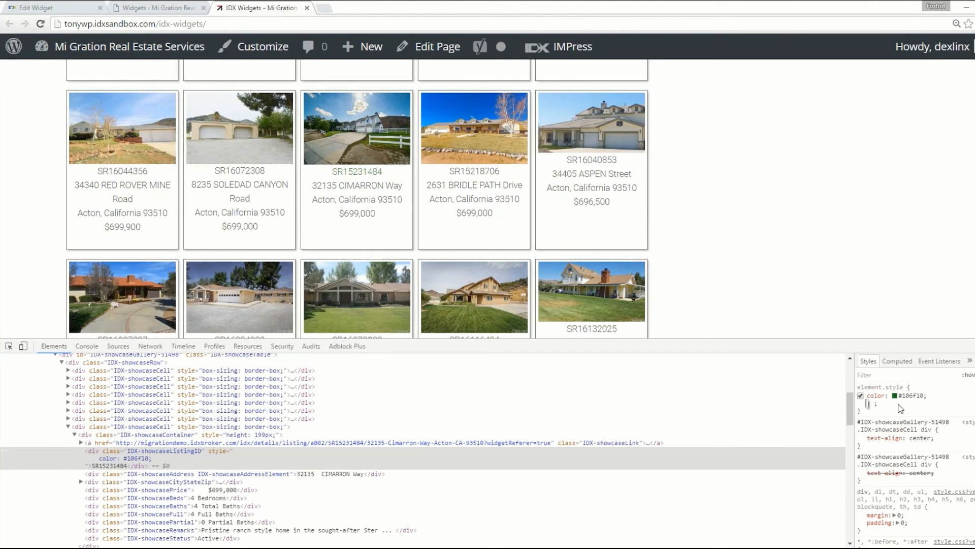
{"action": "type", "text": "font-size"}
{"action": "key", "text": "Tab"}
{"action": "type", "text": "20px"}
{"action": "key", "text": "Return"}
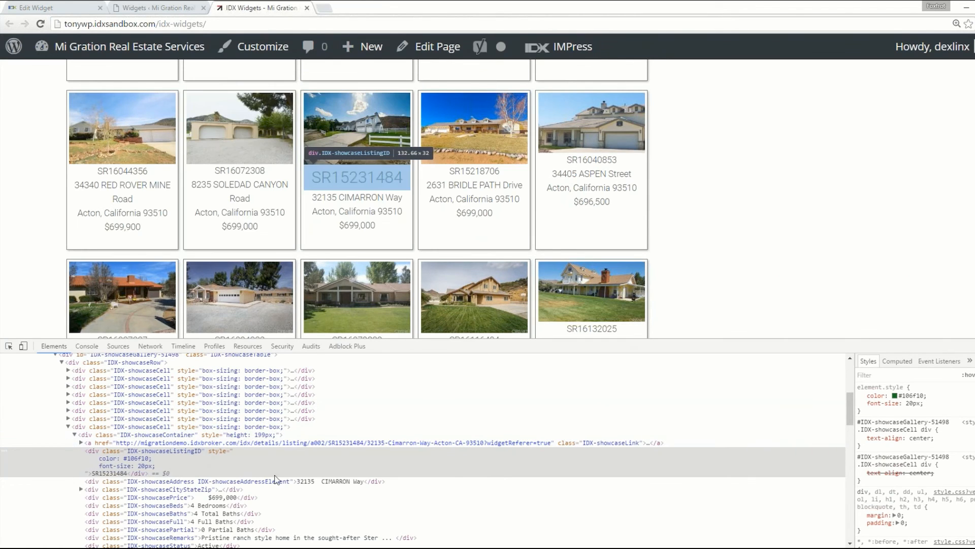
- Copy the CSS selector of the inspected listing ID and paste it above the .IDX-showcasePhoto rule in the widget CSS
{"action": "right_click", "coordinate": [191, 452]}
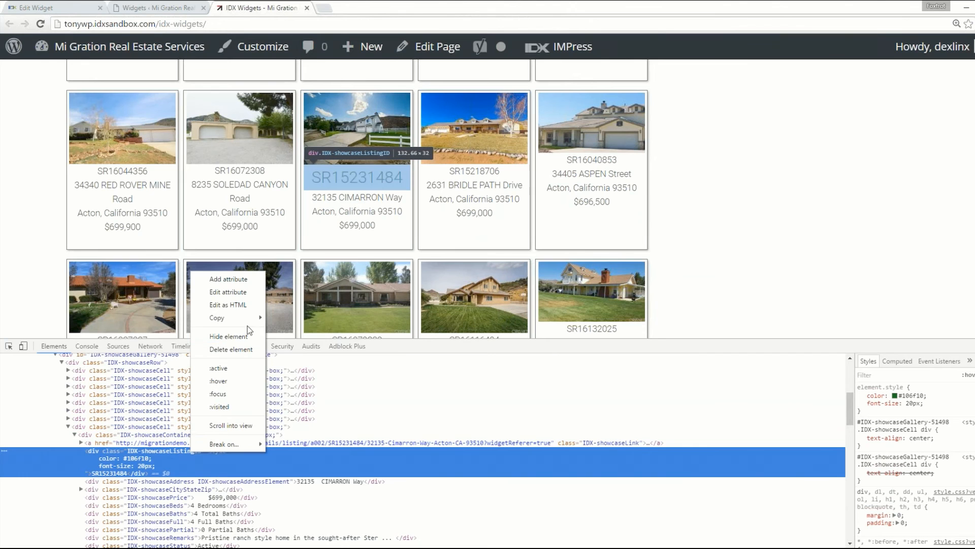
{"action": "mouse_move", "coordinate": [249, 320]}
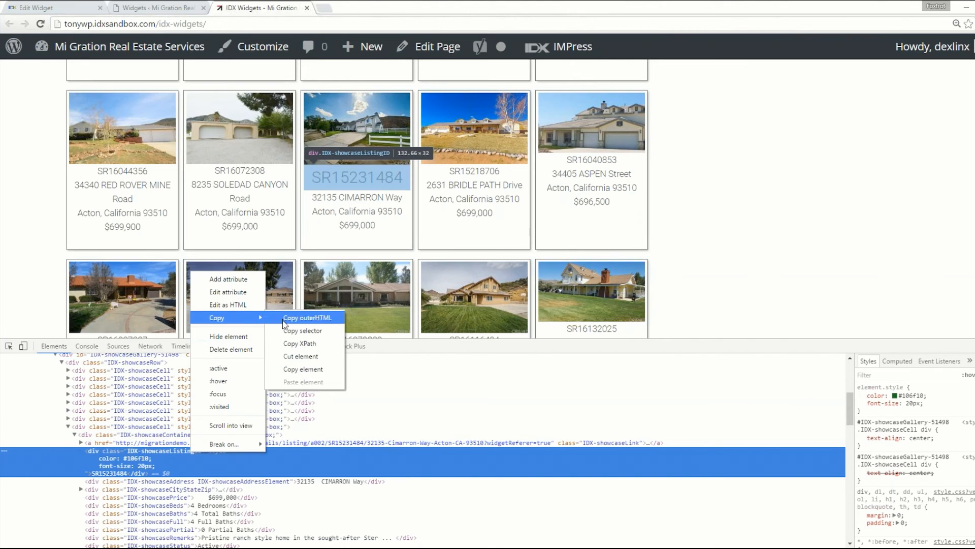
{"action": "left_click", "coordinate": [286, 318]}
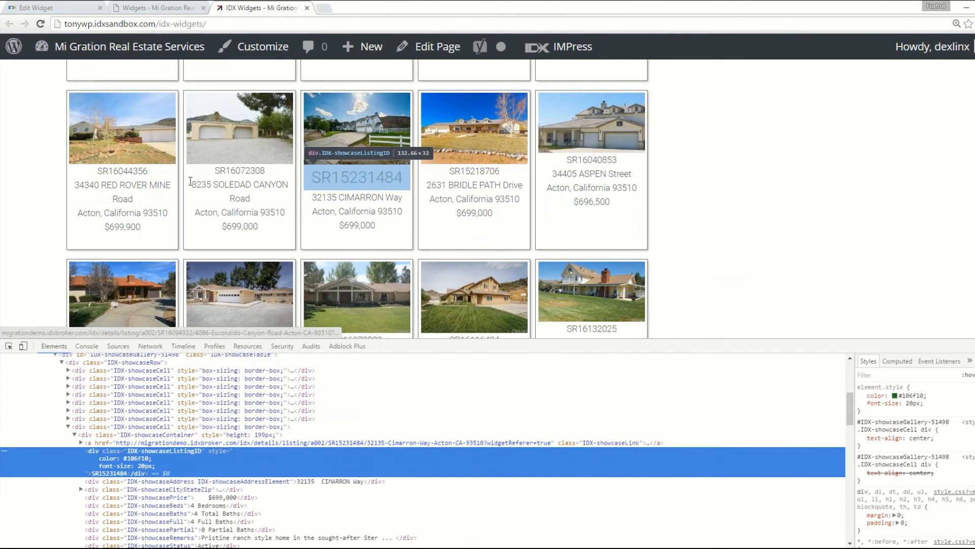
{"action": "left_click", "coordinate": [58, 6]}
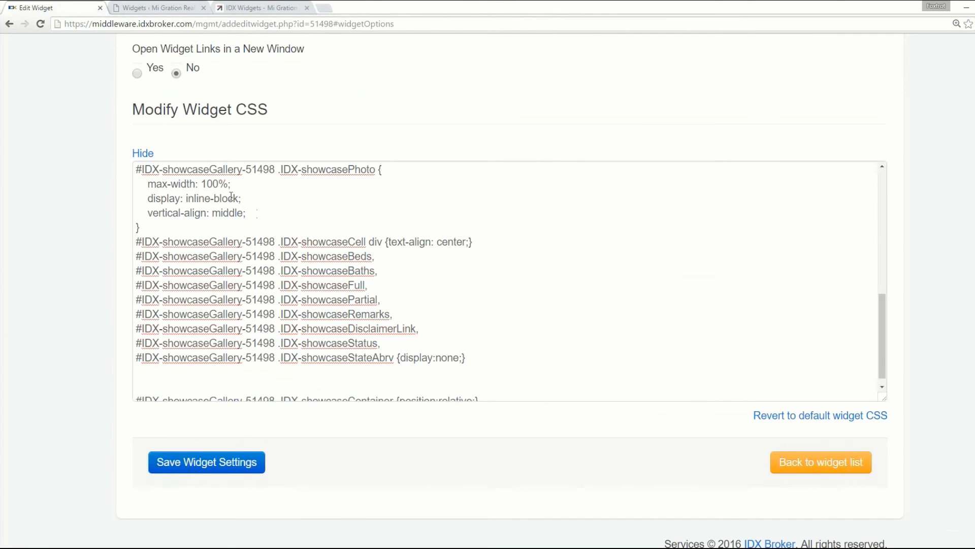
{"action": "left_click", "coordinate": [141, 170]}
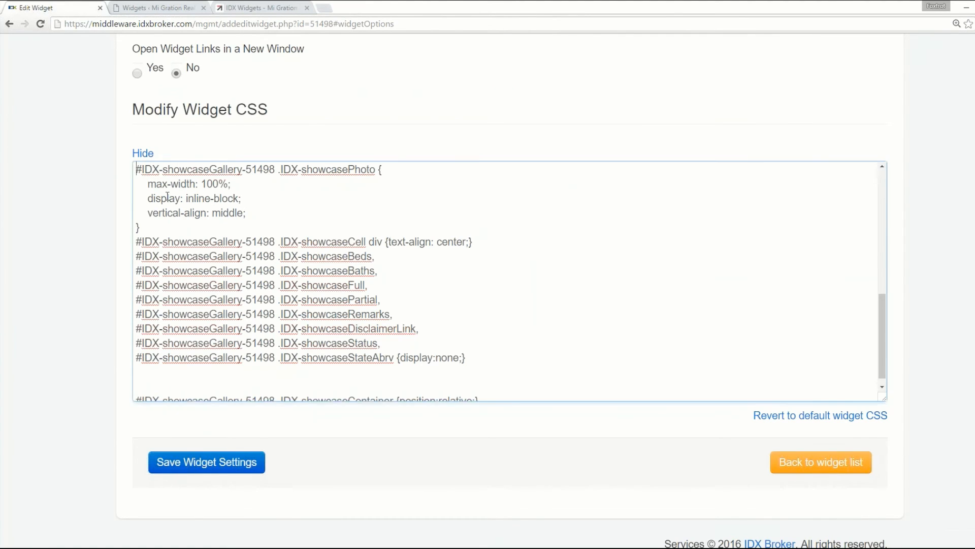
{"action": "key", "text": "Return"}
{"action": "key", "text": "Return"}
{"action": "key", "text": "Up"}
{"action": "key", "text": "ctrl+v"}
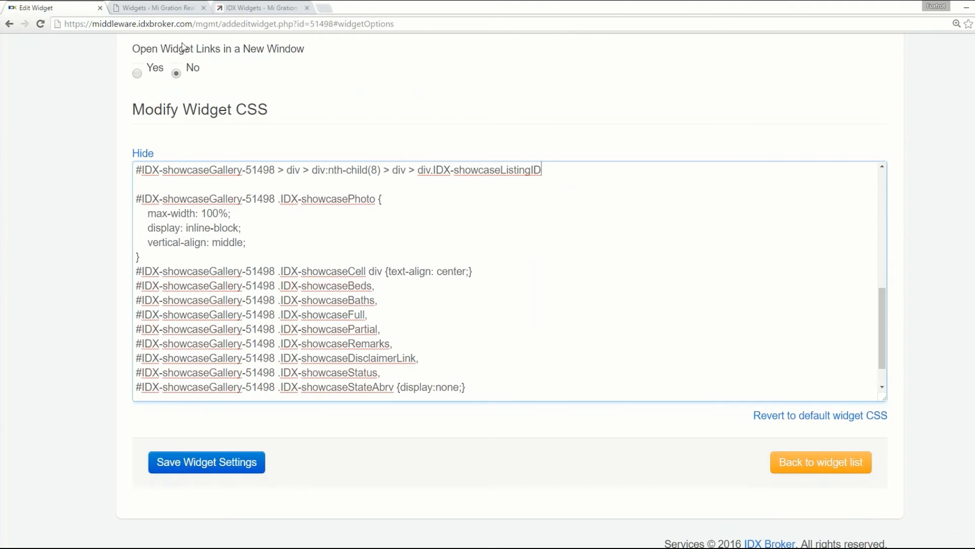
- Complete the pasted selector's rule with the color #106f10 and font-size 20px declarations copied from the inspected listing ID
{"action": "left_click", "coordinate": [179, 7]}
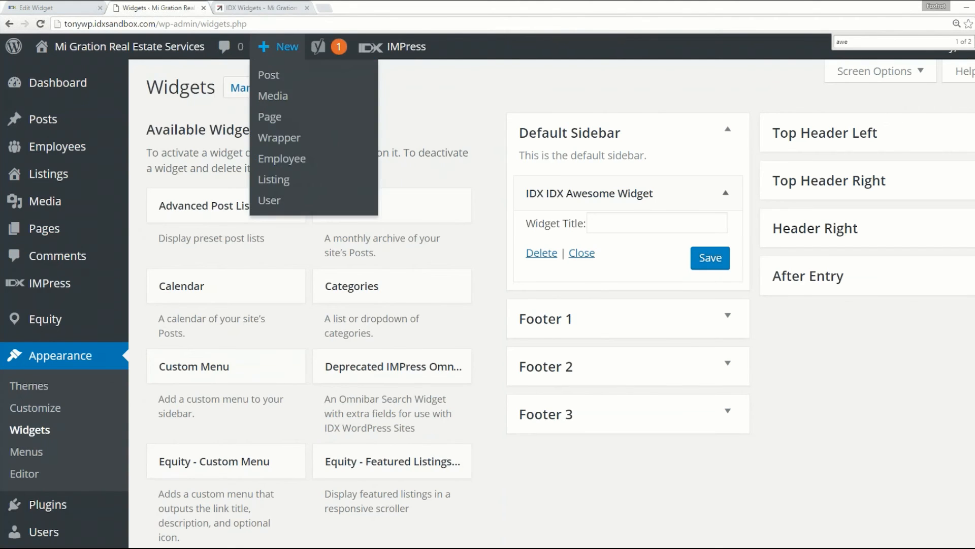
{"action": "left_click", "coordinate": [264, 8]}
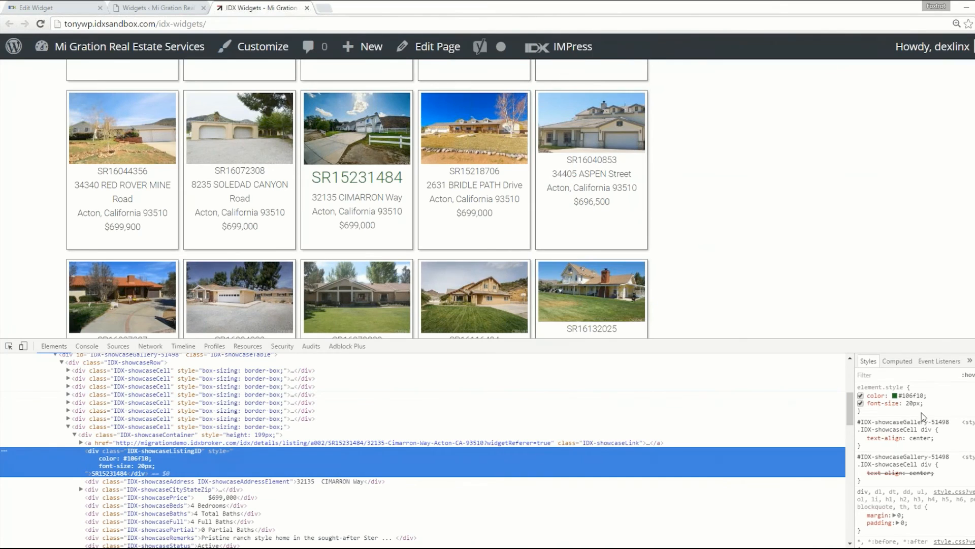
{"action": "left_click_drag", "start_coordinate": [931, 412], "coordinate": [868, 395]}
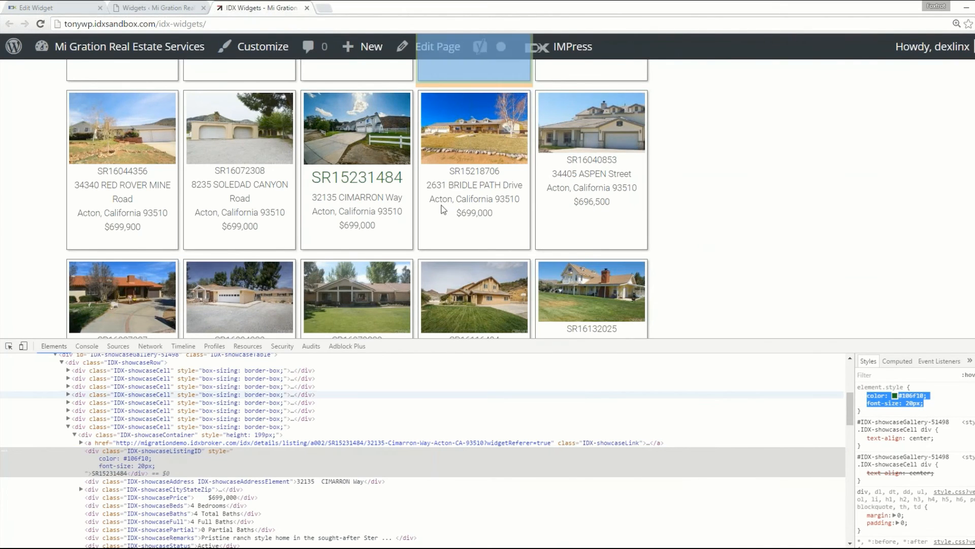
{"action": "left_click", "coordinate": [150, 5]}
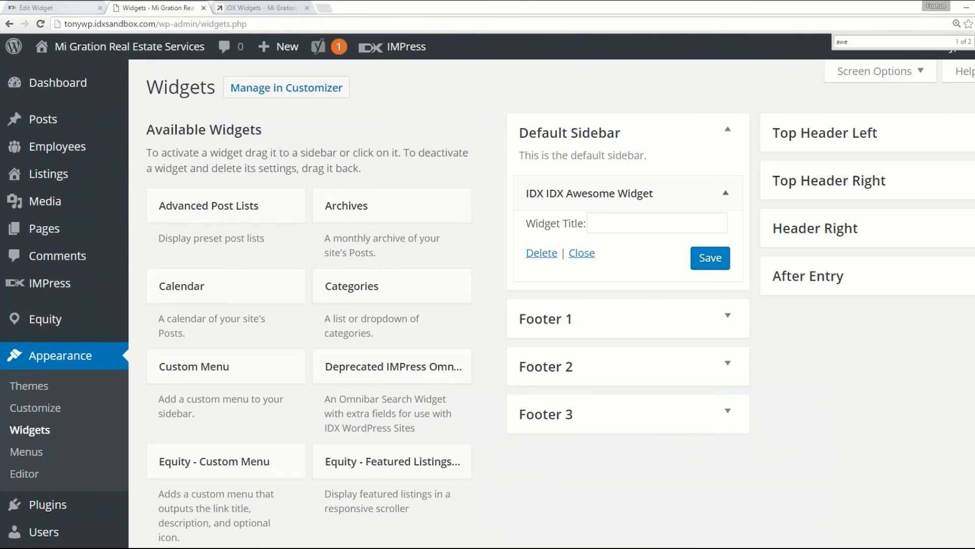
{"action": "left_click", "coordinate": [107, 7]}
{"action": "type", "text": "{"}
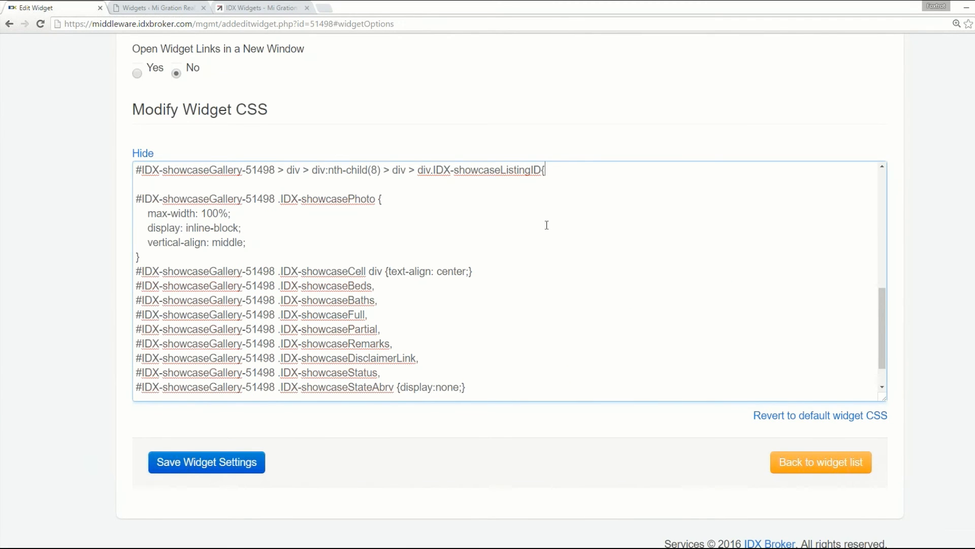
{"action": "key", "text": "Return"}
{"action": "key", "text": "ctrl+v"}
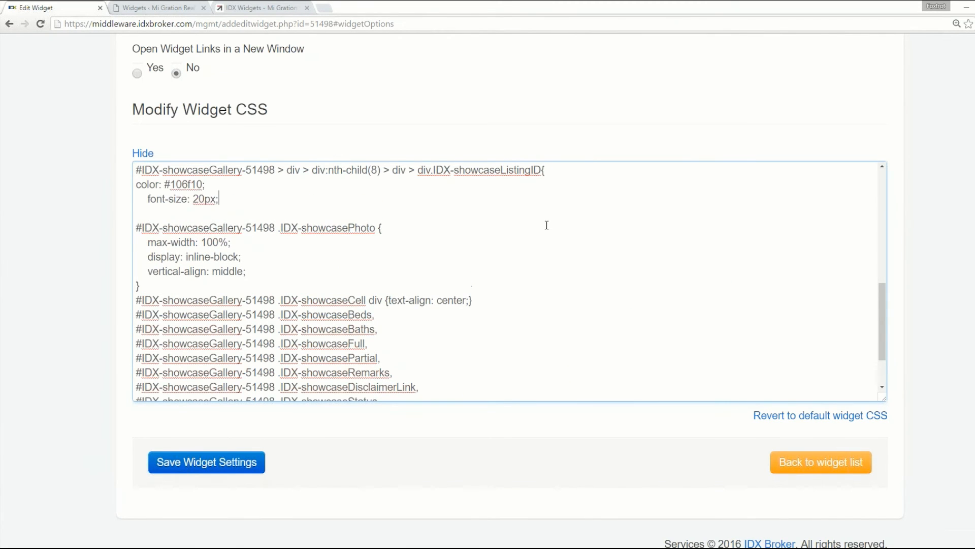
{"action": "key", "text": "Return"}
{"action": "type", "text": "}"}
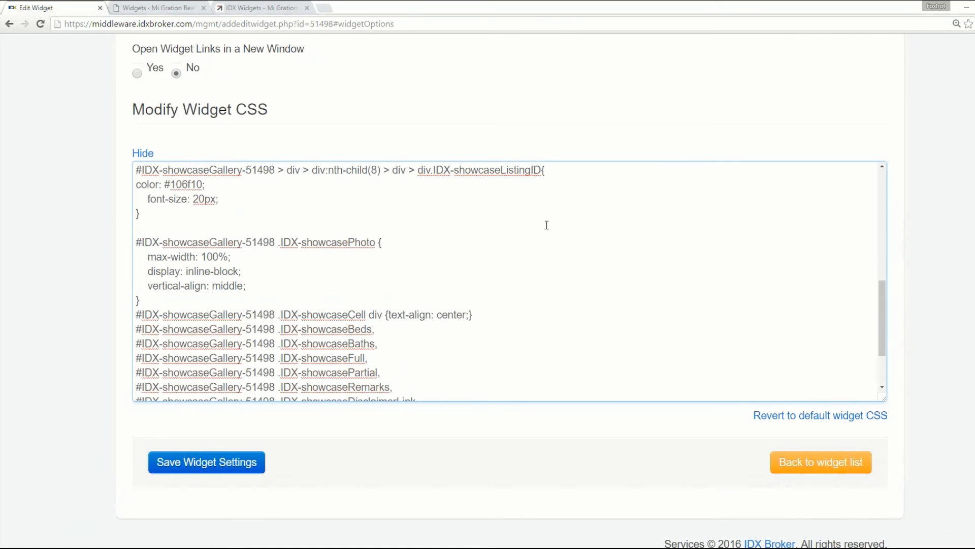
- Save the widget settings and reload the IDX Widgets page to check the listing ID styling
{"action": "left_click", "coordinate": [214, 469]}
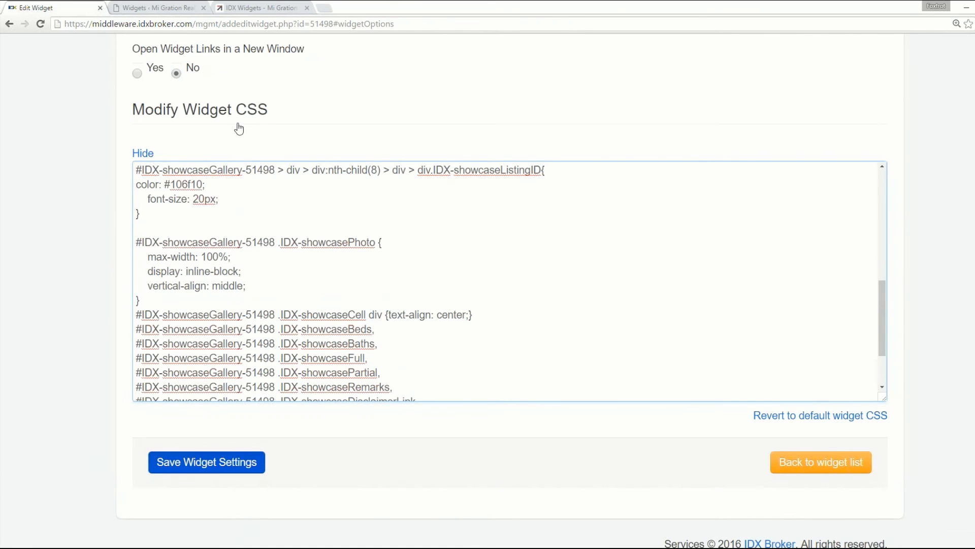
{"action": "left_click", "coordinate": [173, 7]}
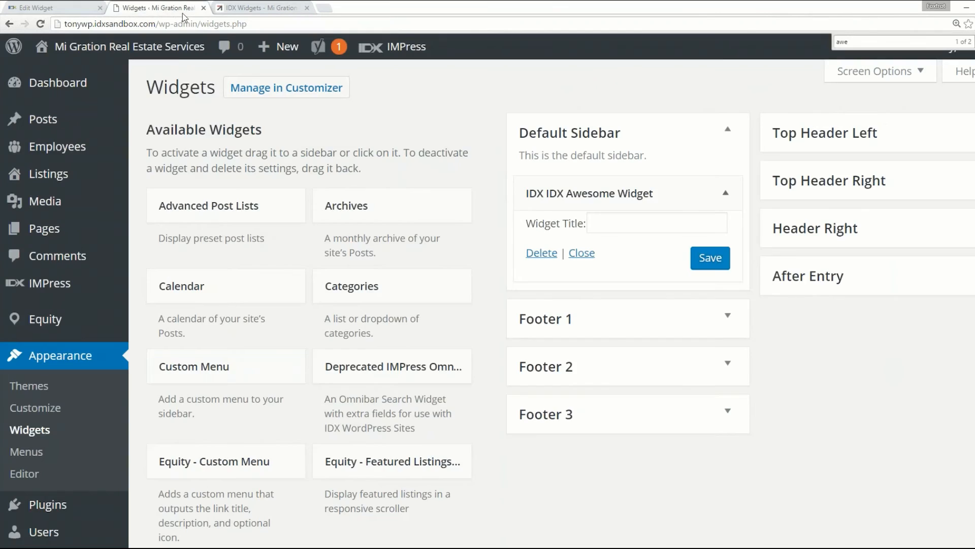
{"action": "key", "text": "ctrl+Tab"}
{"action": "left_click", "coordinate": [40, 23]}
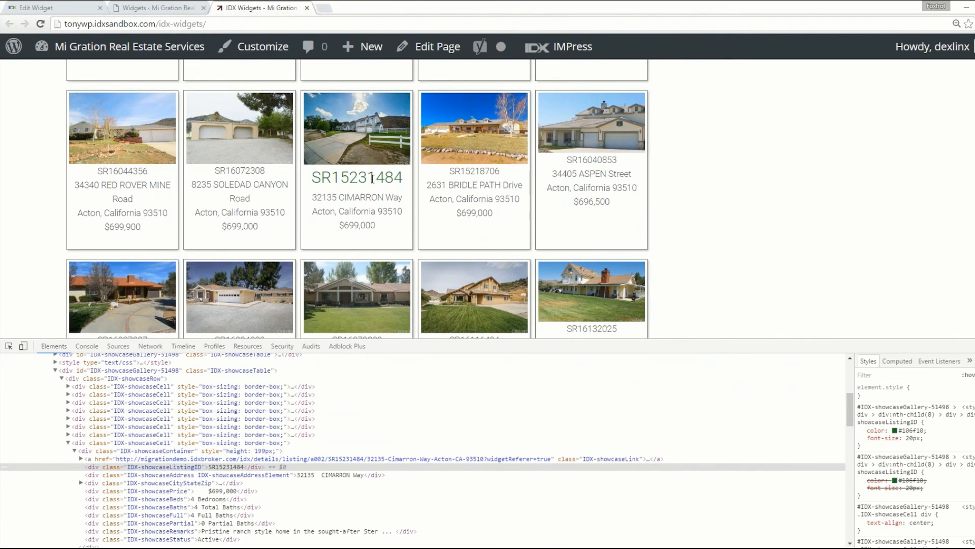
- Copy the listing ID's class name from the inspector and replace the long selector in the widget CSS with #IDX-showcaseListingID
{"action": "left_click", "coordinate": [181, 468]}
{"action": "double_click", "coordinate": [180, 467]}
{"action": "key", "text": "ctrl+c"}
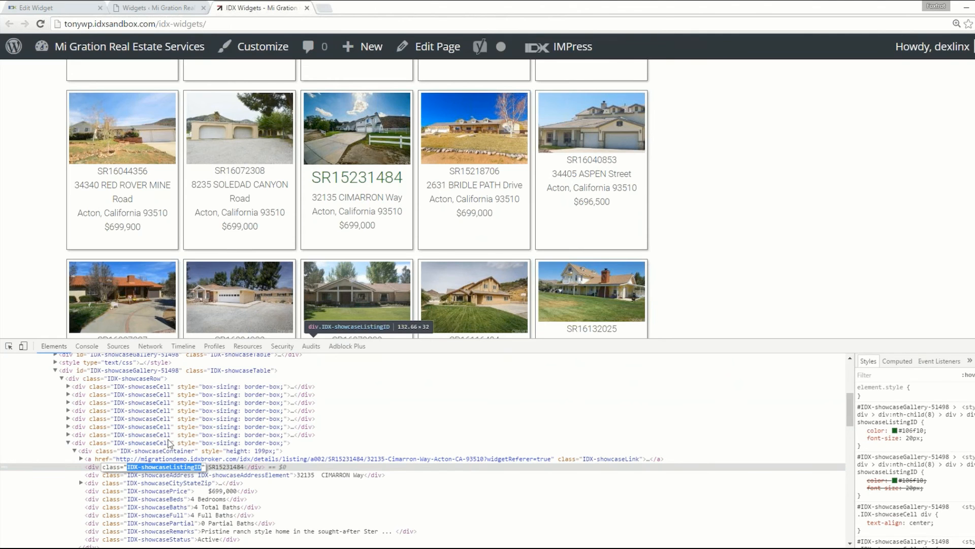
{"action": "left_click", "coordinate": [144, 7]}
{"action": "left_click", "coordinate": [79, 6]}
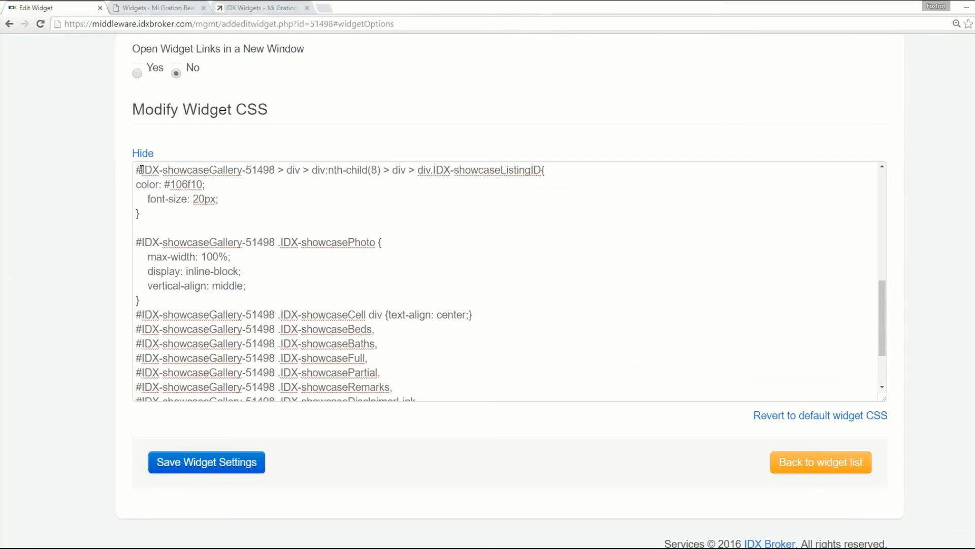
{"action": "left_click_drag", "start_coordinate": [143, 169], "coordinate": [538, 195]}
{"action": "key", "text": "ctrl+v"}
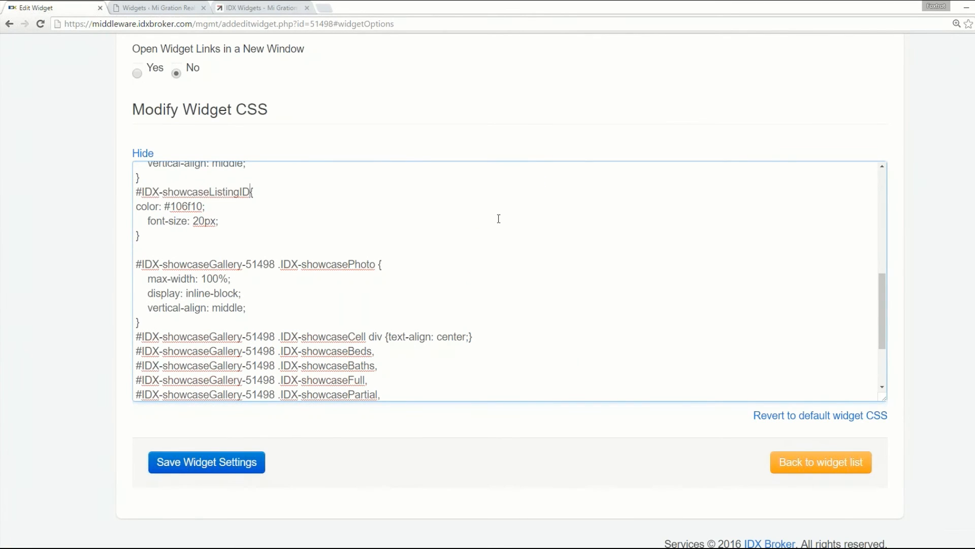
- Add a color of green to the .IDX-showcaseCell div rule in the showcase page's inspector
{"action": "left_click", "coordinate": [893, 431]}
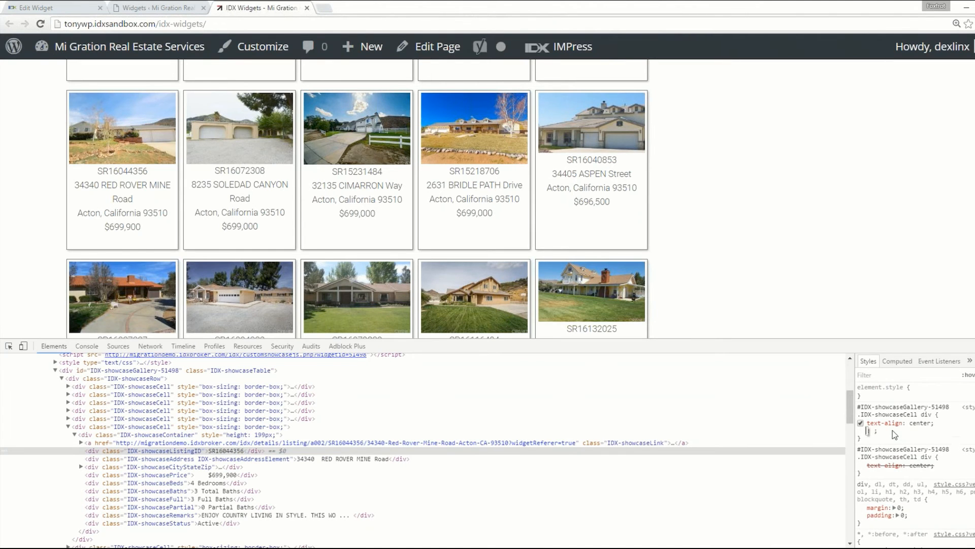
{"action": "type", "text": "color: gr"}
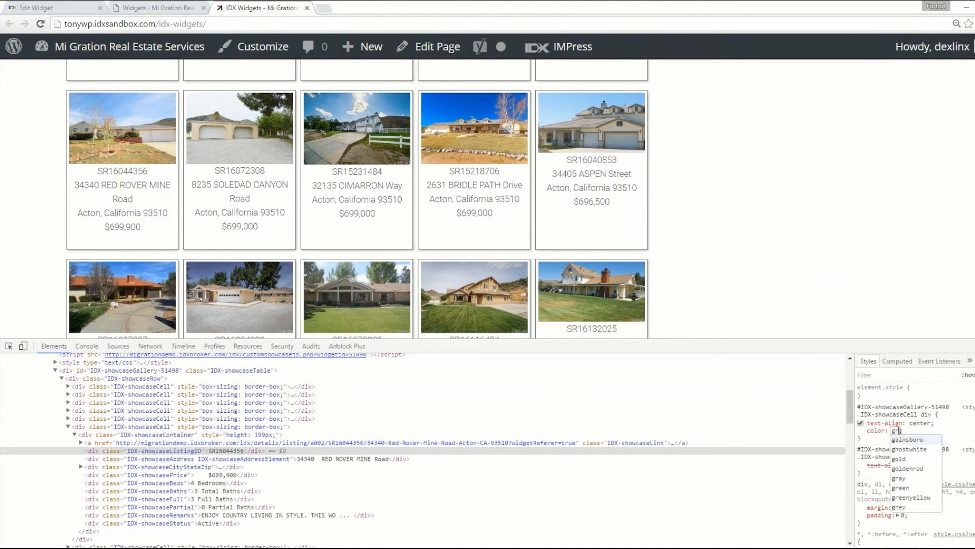
{"action": "type", "text": "eent"}
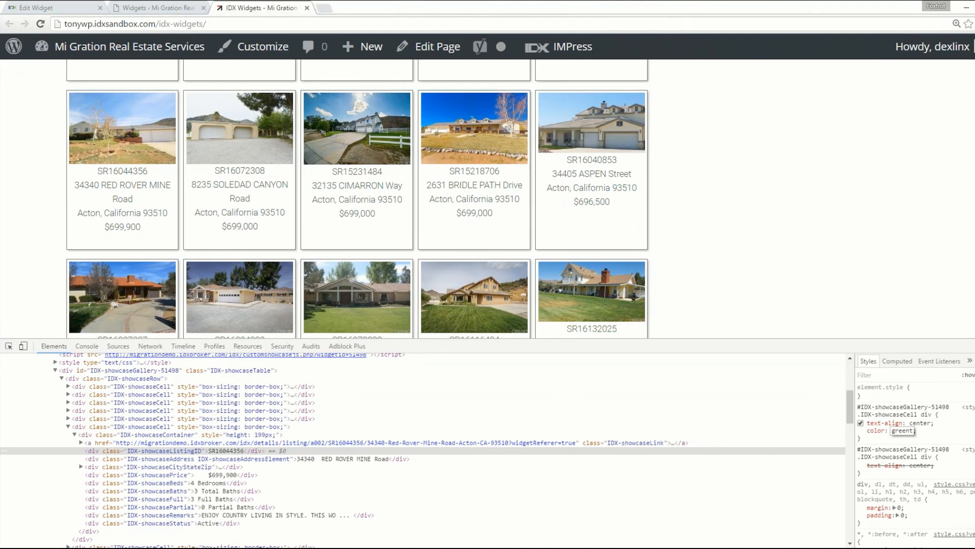
{"action": "key", "text": "BackSpace"}
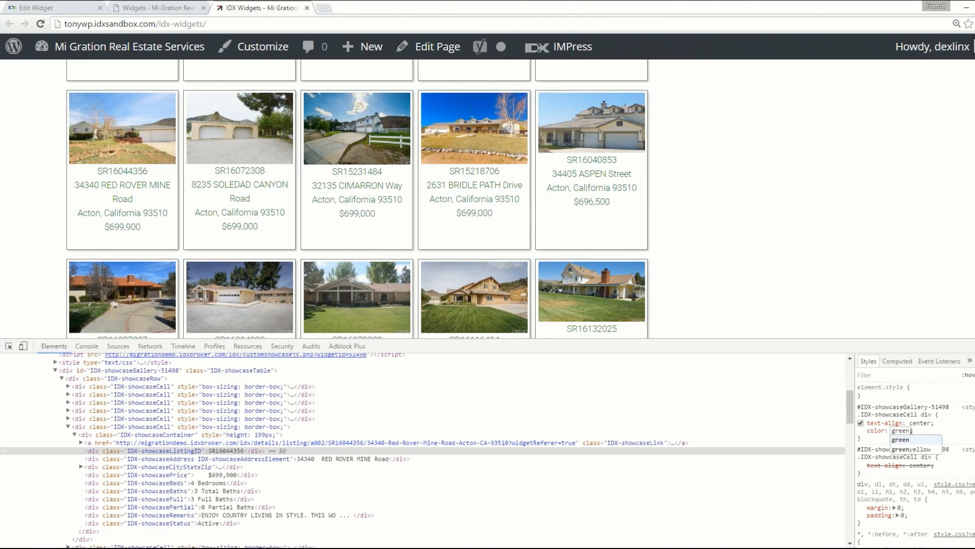
{"action": "key", "text": "Return"}
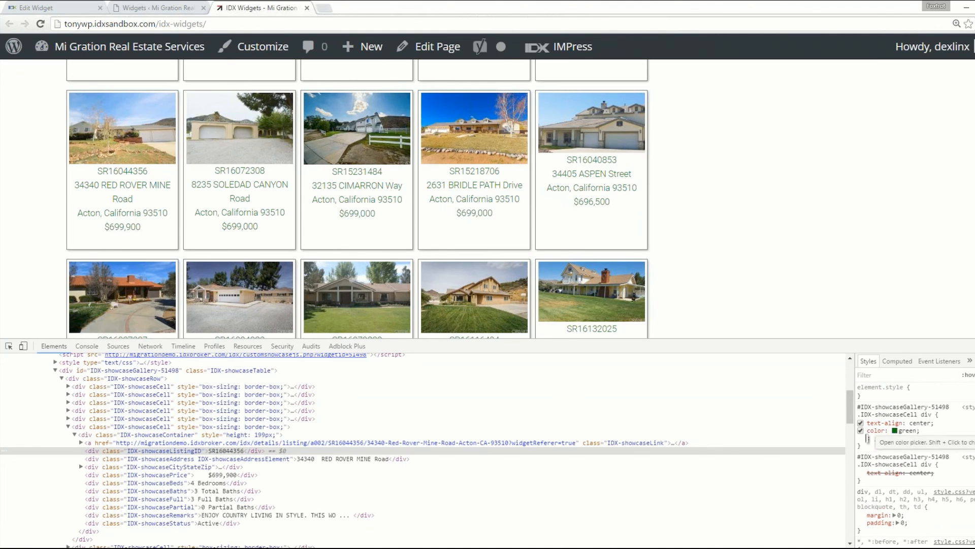
- Add a font-size to the inspected .IDX-showcaseCell div rule, trying 20px and settling on 12px
{"action": "type", "text": "font-zie"}
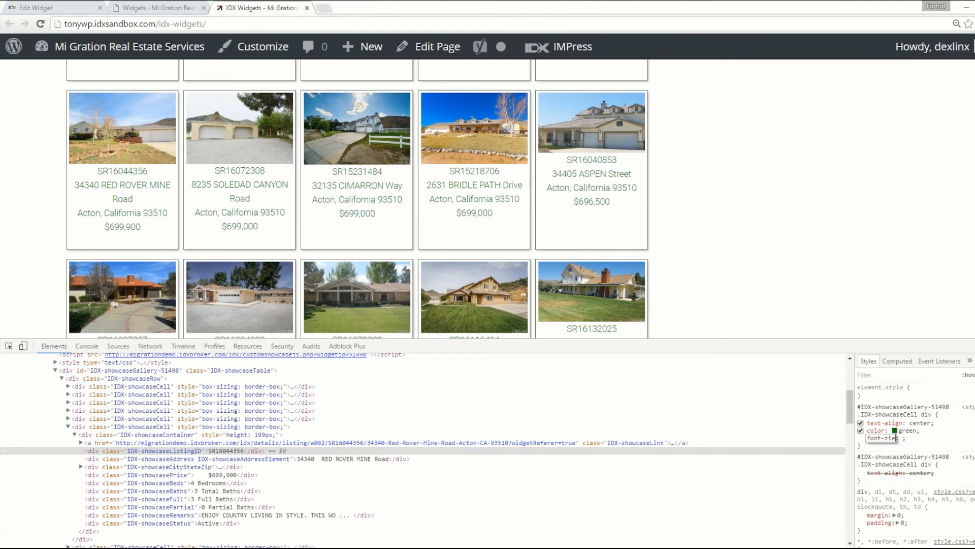
{"action": "key", "text": "BackSpace"}
{"action": "key", "text": "BackSpace"}
{"action": "type", "text": "size"}
{"action": "key", "text": "Return"}
{"action": "type", "text": "20px"}
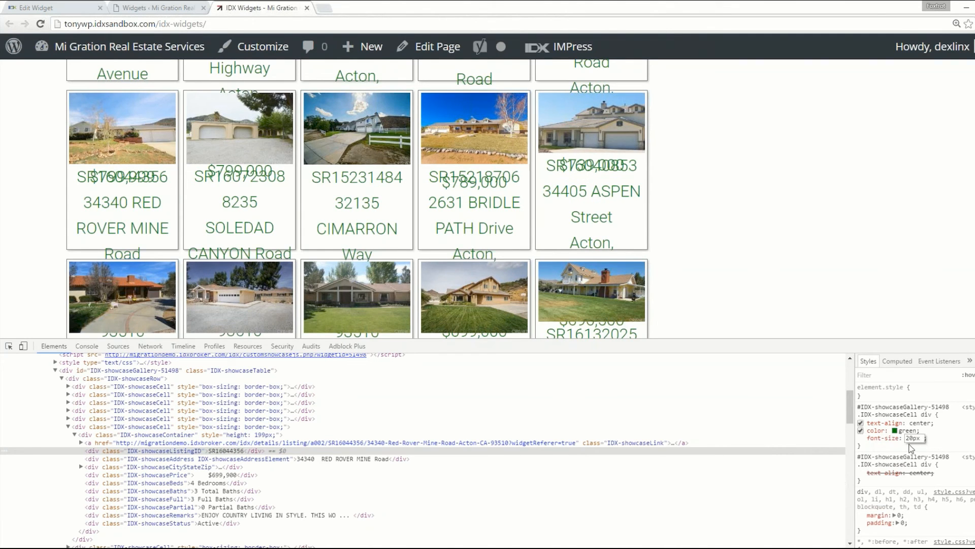
{"action": "left_click", "coordinate": [913, 438]}
{"action": "left_click_drag", "start_coordinate": [913, 438], "coordinate": [906, 438]}
{"action": "type", "text": "12"}
{"action": "key", "text": "Return"}
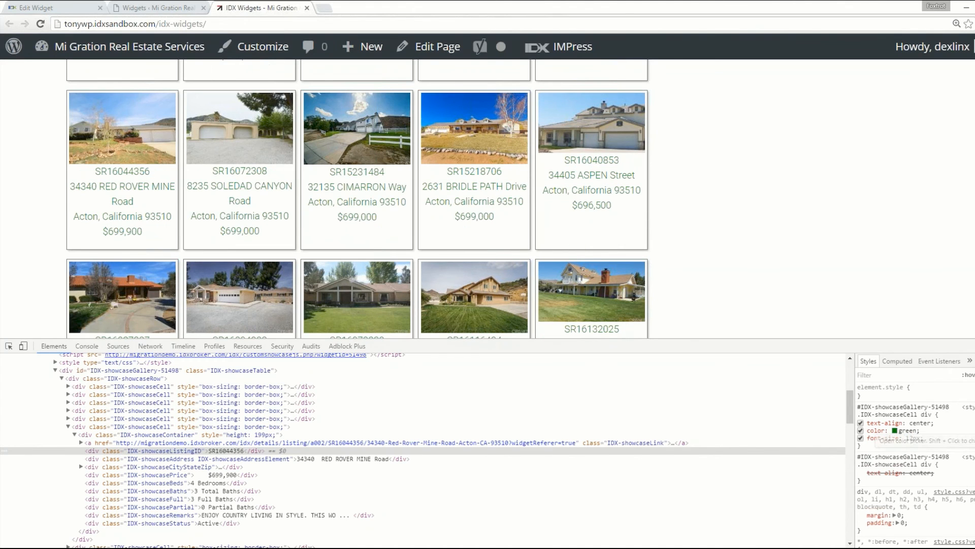
- Replace the #IDX-showcaseListingID rule in the widget CSS with the copied .IDX-showcaseCell div rule, and reload the showcase page
{"action": "left_click_drag", "start_coordinate": [862, 414], "coordinate": [876, 444]}
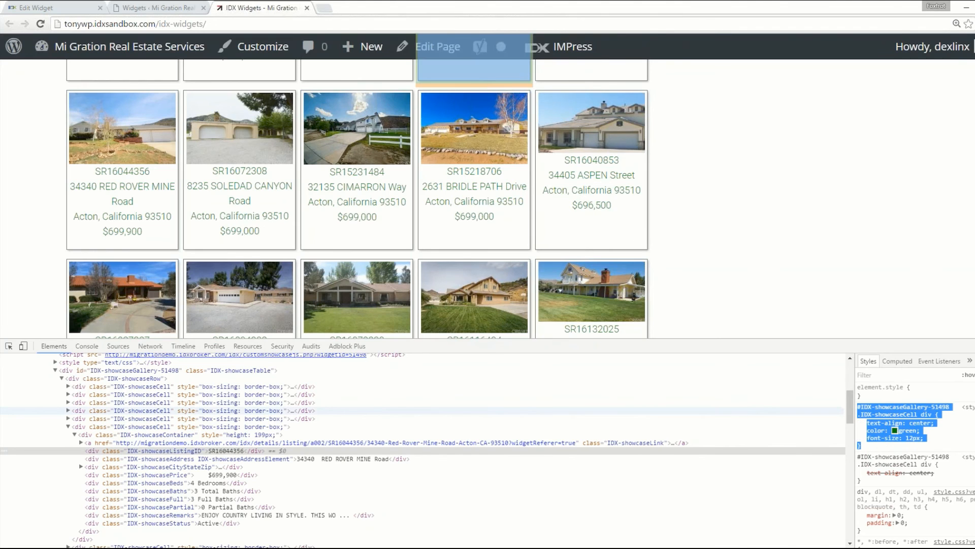
{"action": "left_click", "coordinate": [51, 8]}
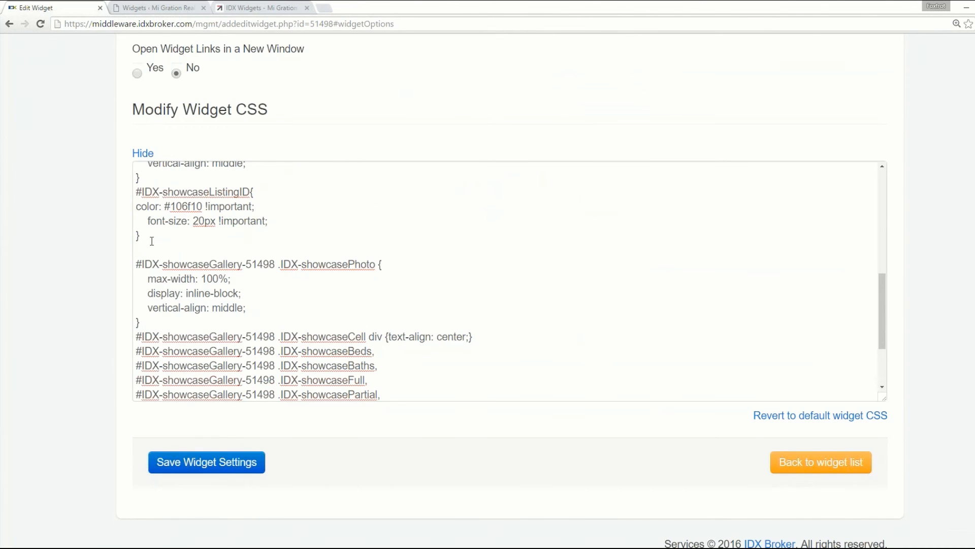
{"action": "left_click_drag", "start_coordinate": [148, 237], "coordinate": [129, 195]}
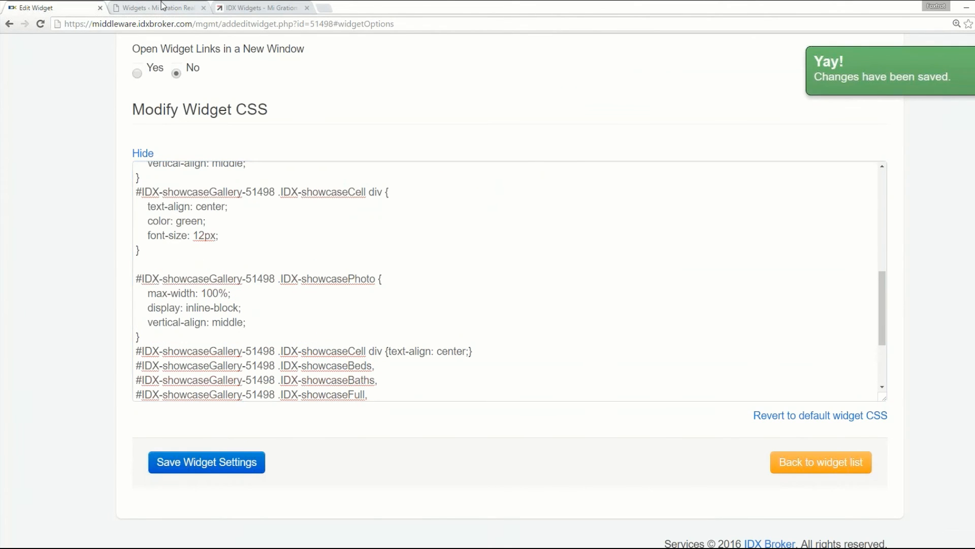
{"action": "key", "text": "ctrl+Tab"}
{"action": "key", "text": "ctrl+Tab"}
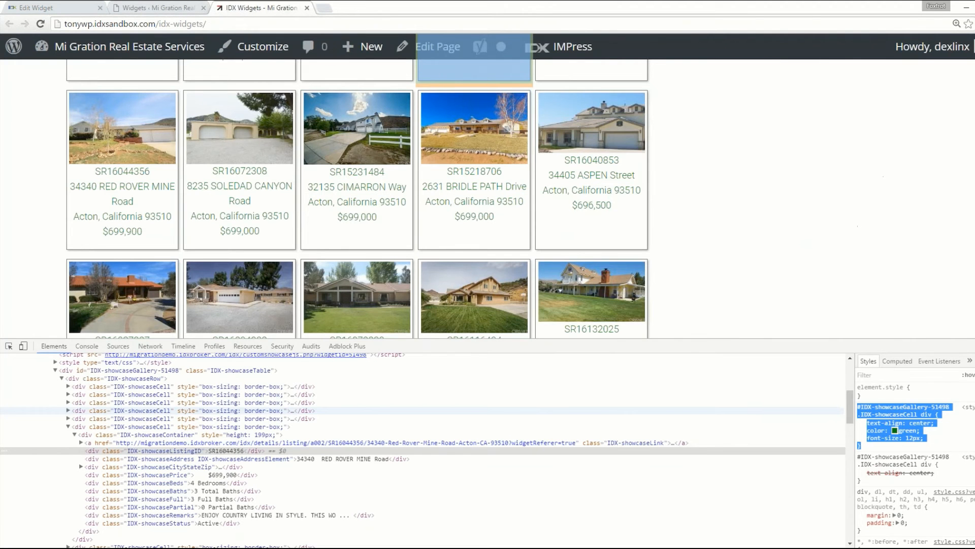
{"action": "key", "text": "F5"}
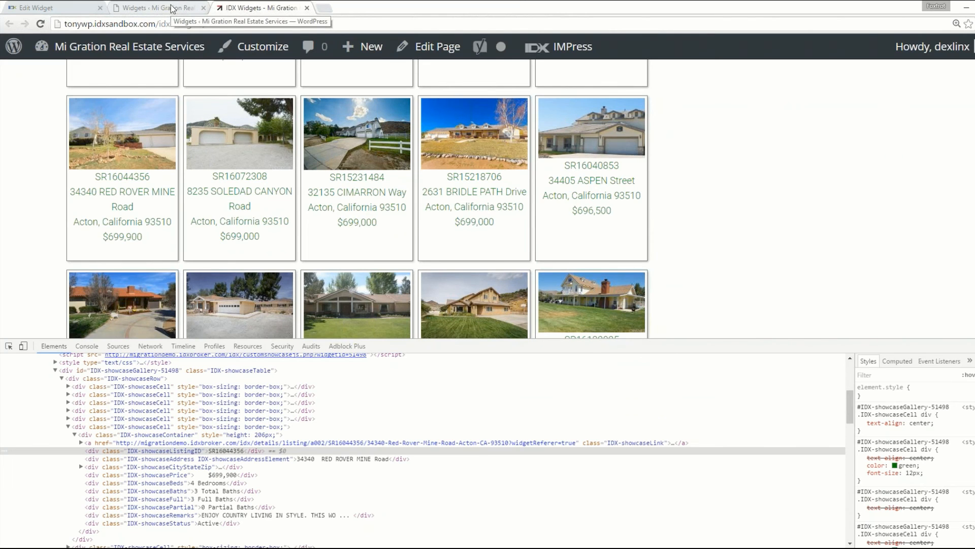
- Close the showcase page and open the list of all widgets in IDX Broker, down to IDX Awesome Widget
{"action": "key", "text": "ctrl+w"}
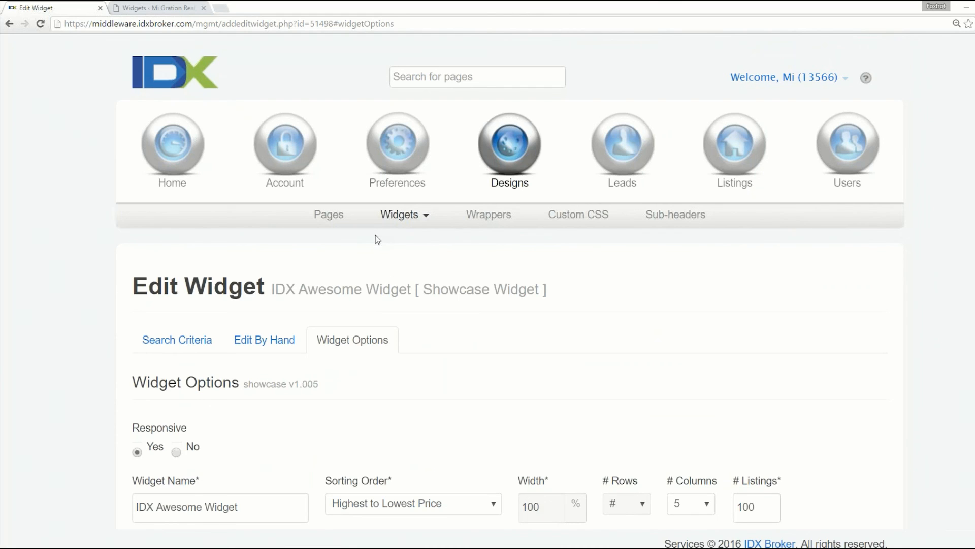
{"action": "left_click", "coordinate": [402, 216]}
{"action": "left_click", "coordinate": [386, 260]}
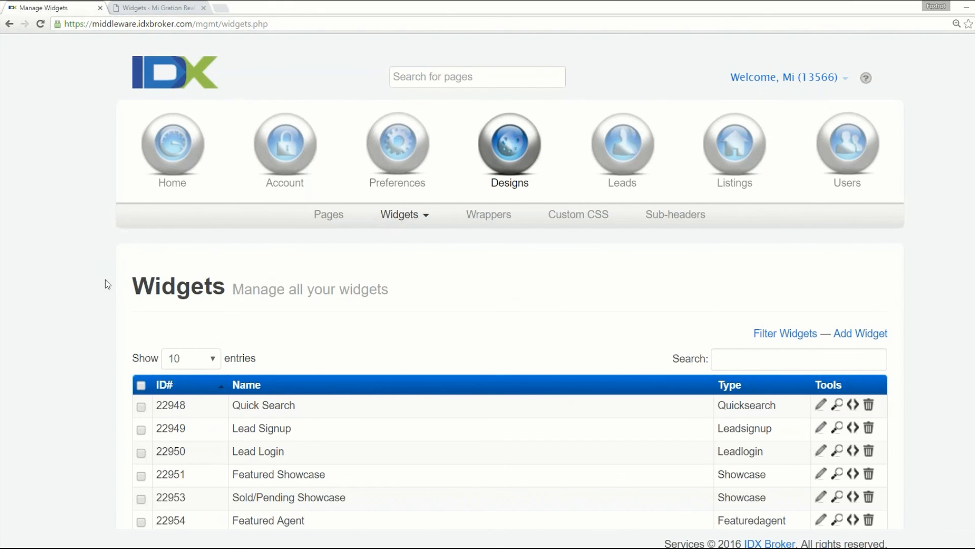
{"action": "scroll", "coordinate": [106, 280], "scroll_direction": "down", "scroll_amount": 2}
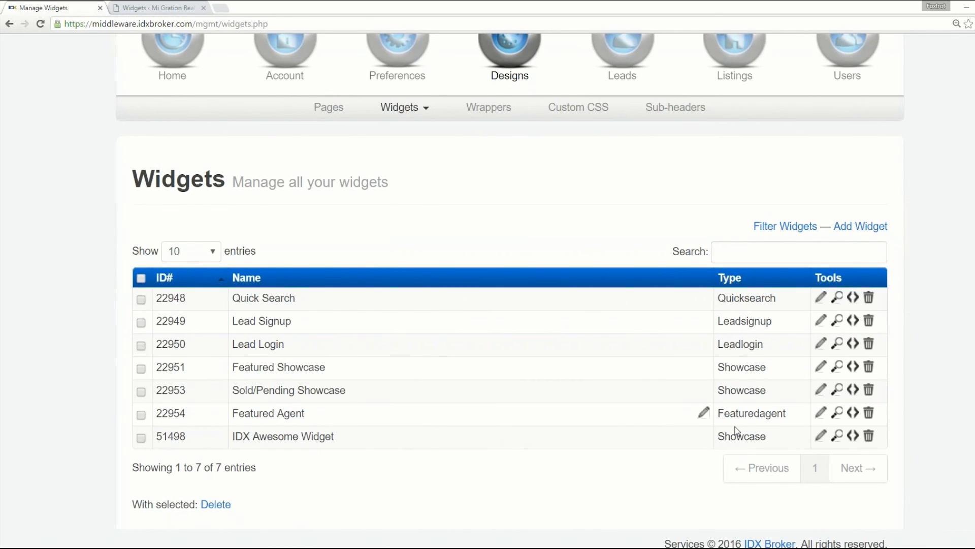
- Preview IDX Awesome Widget and reload its preview page with &nowrapper appended to the address
{"action": "left_click", "coordinate": [837, 436]}
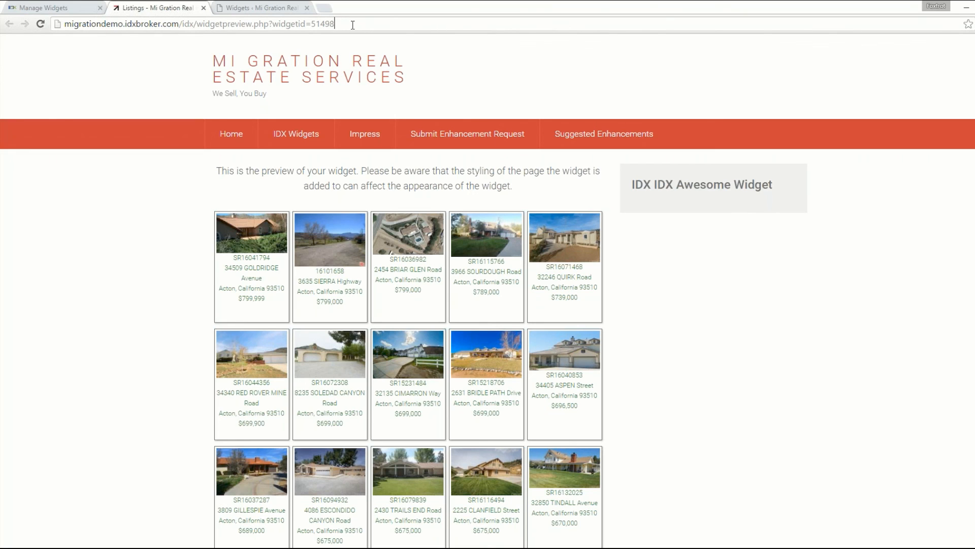
{"action": "type", "text": "&"}
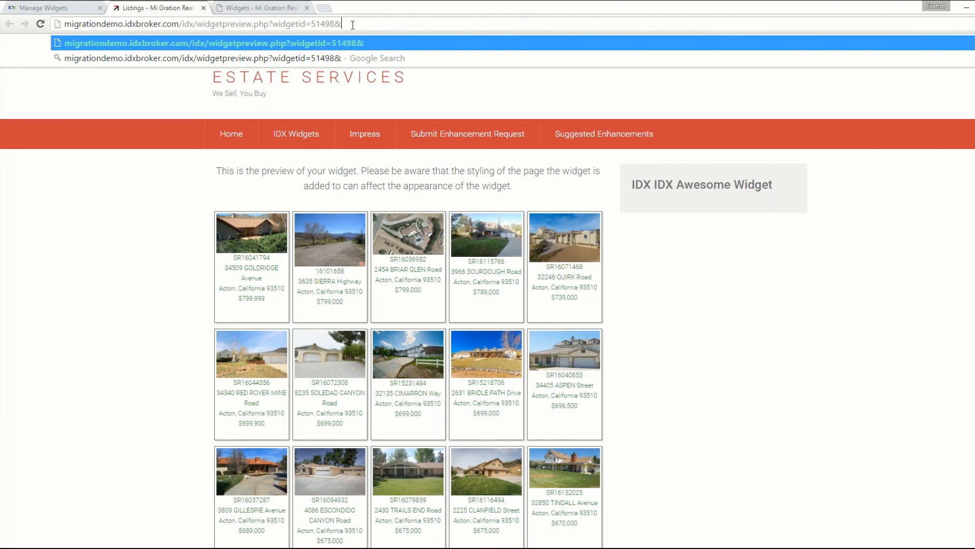
{"action": "type", "text": "nowrapper"}
{"action": "key", "text": "Return"}
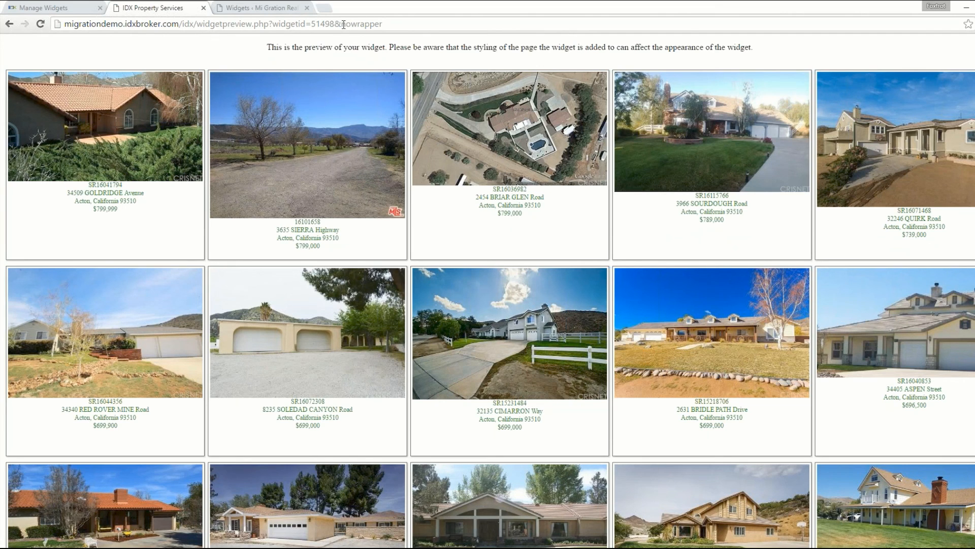
- Replace the nowrapper parameter in the preview address with bare and load the page
{"action": "left_click_drag", "start_coordinate": [343, 24], "coordinate": [386, 26]}
{"action": "type", "text": "bare"}
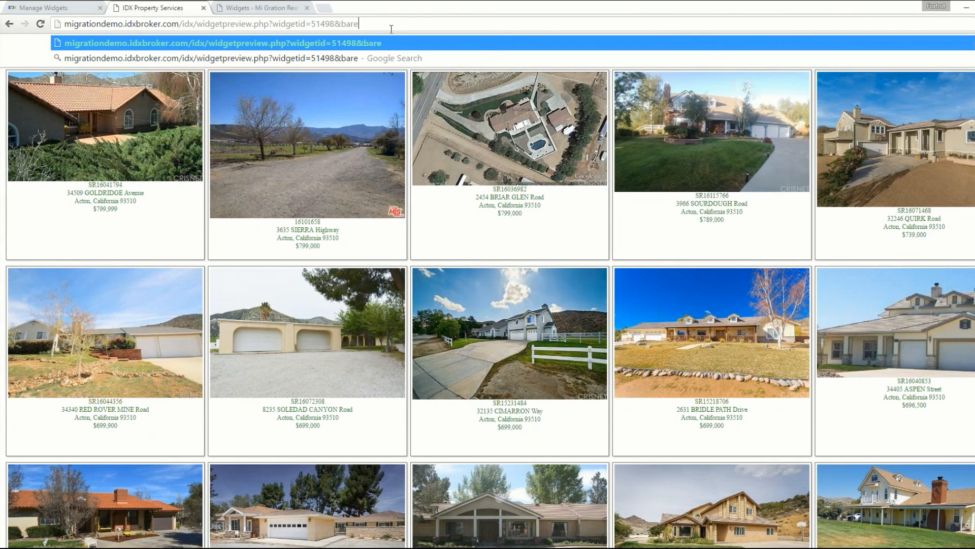
{"action": "key", "text": "Return"}
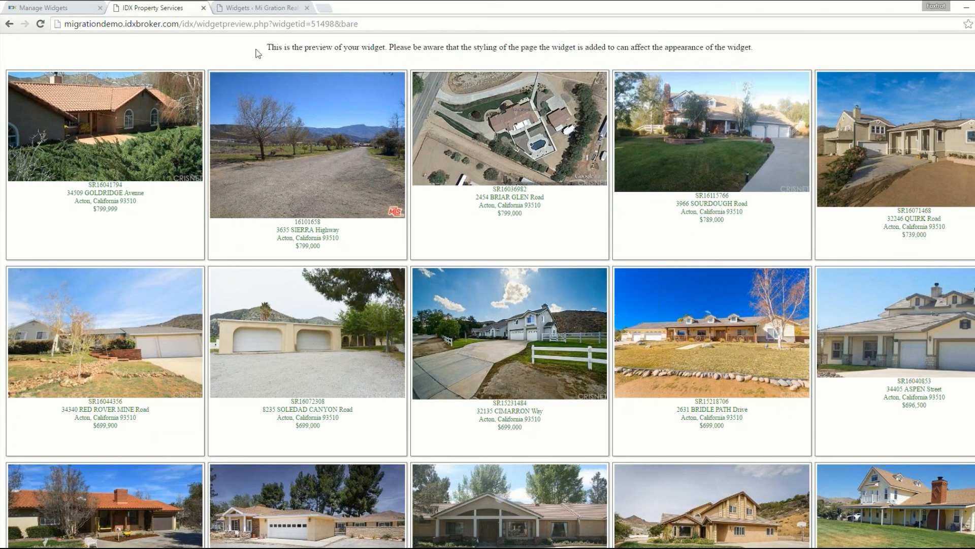
- Remove the &bare parameter from the preview address, reload the page and open Chrome's developer tools on it
{"action": "left_click_drag", "start_coordinate": [335, 23], "coordinate": [359, 24]}
{"action": "key", "text": "BackSpace"}
{"action": "key", "text": "Return"}
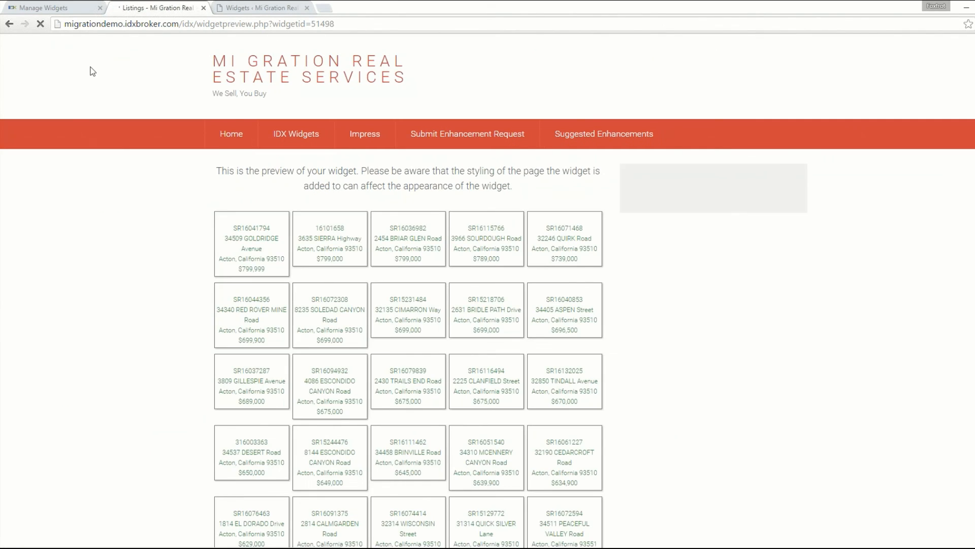
{"action": "right_click", "coordinate": [91, 70]}
{"action": "left_click", "coordinate": [146, 189]}
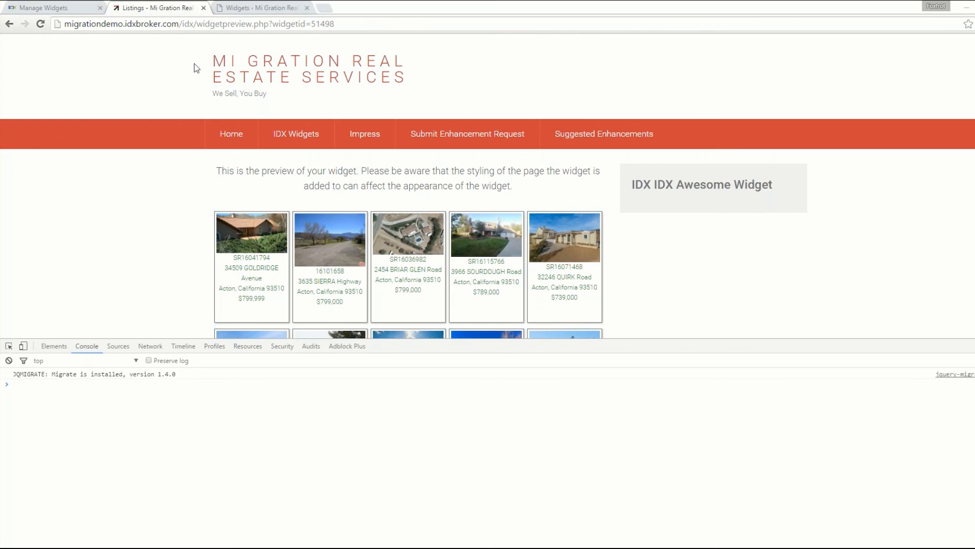
- Switch to Firefox and load the same widget preview at migrationdemo.idxbroker.com/idx/widgetpreview.php?widgetid=51498
{"action": "left_click", "coordinate": [145, 526]}
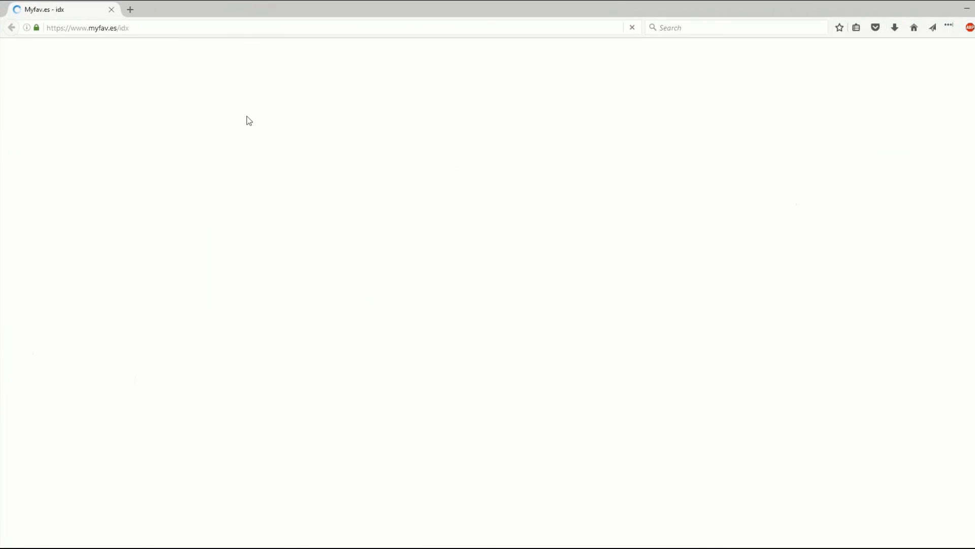
{"action": "left_click_drag", "start_coordinate": [226, 7], "coordinate": [254, 154]}
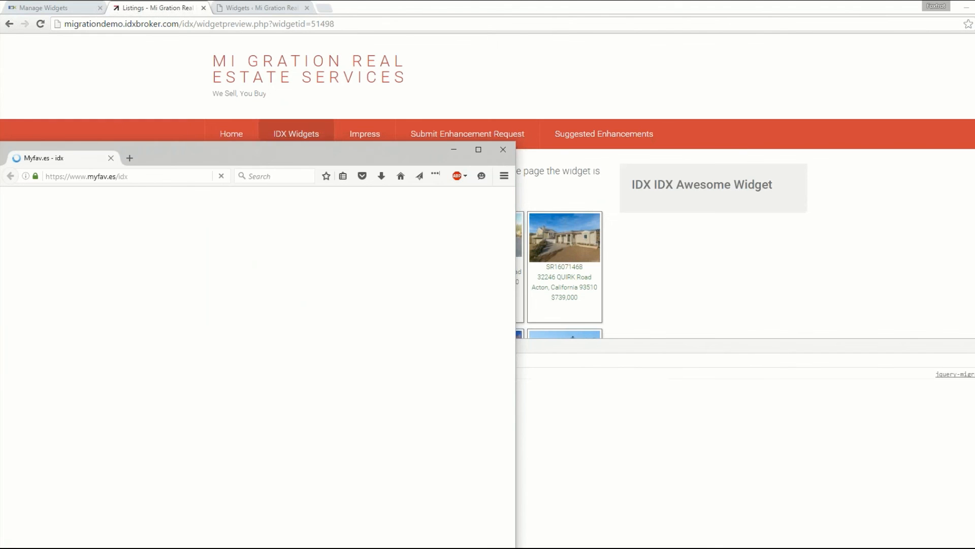
{"action": "left_click", "coordinate": [255, 23]}
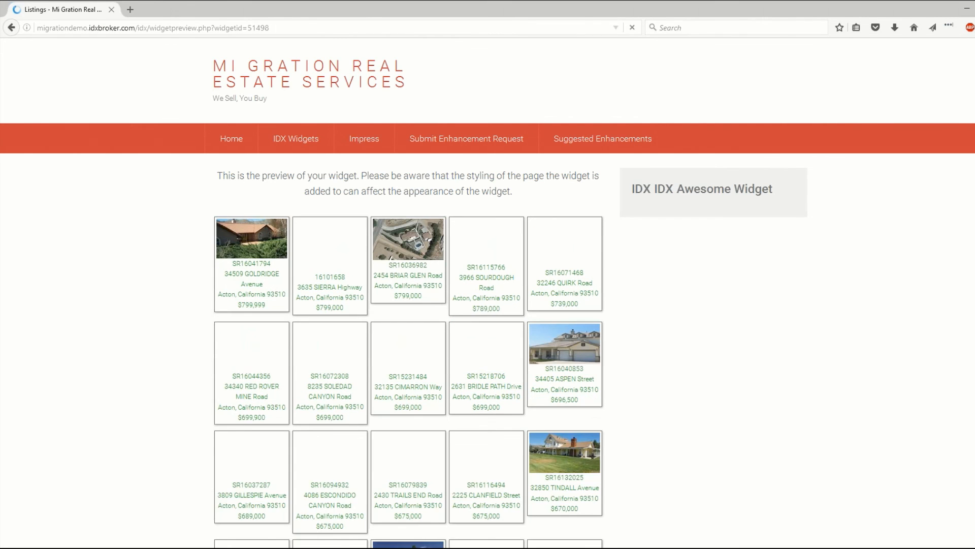
- Open Firefox's Inspector on the widget preview and select the theme.js script element in the page markup
{"action": "left_click", "coordinate": [974, 28]}
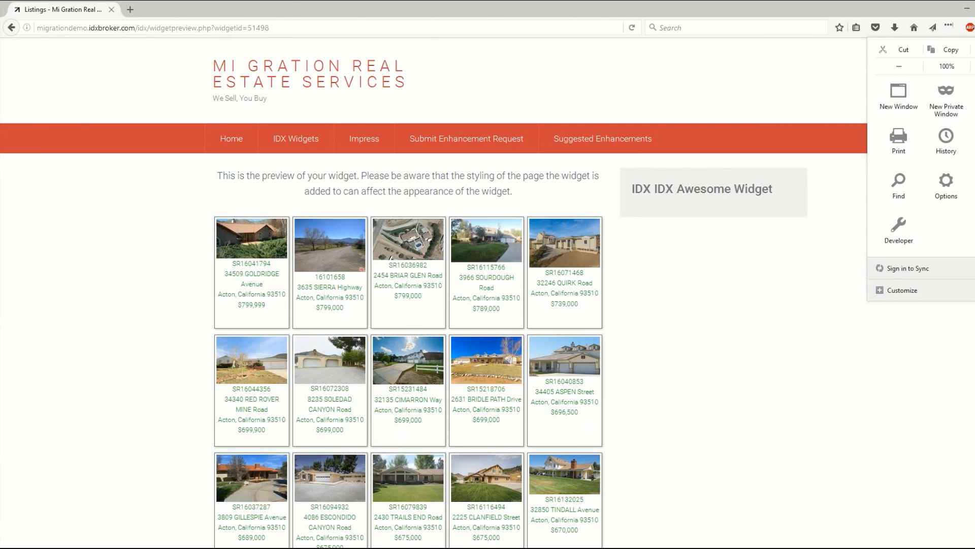
{"action": "left_click", "coordinate": [907, 216]}
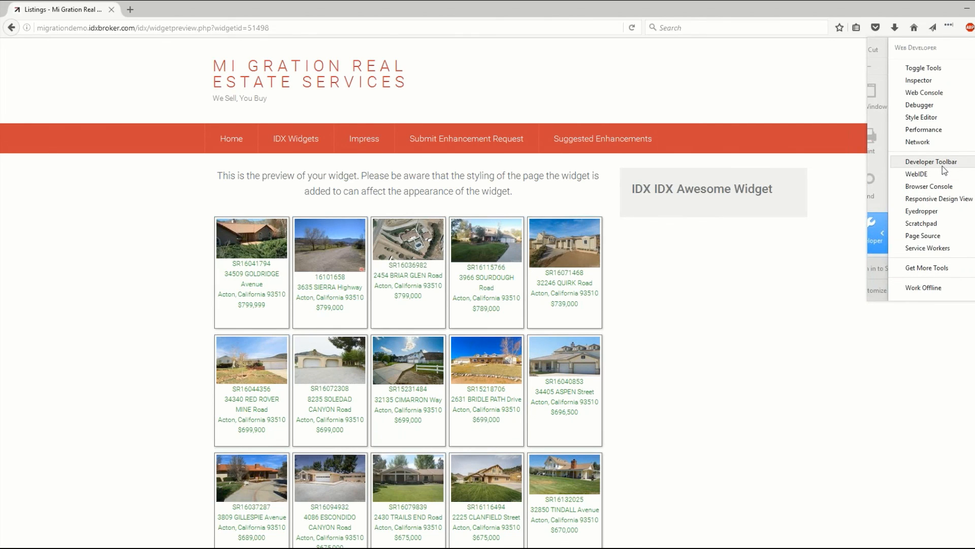
{"action": "left_click", "coordinate": [943, 81]}
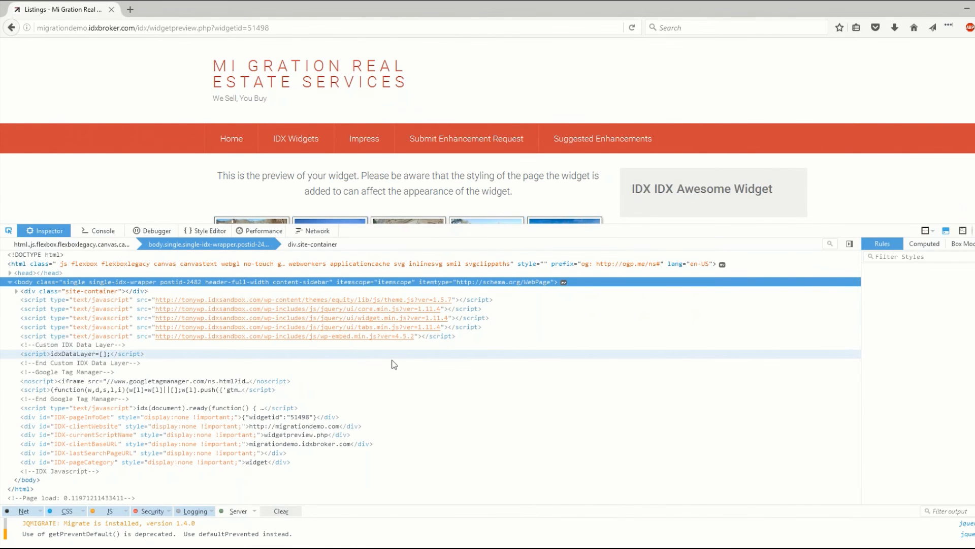
{"action": "left_click", "coordinate": [129, 303]}
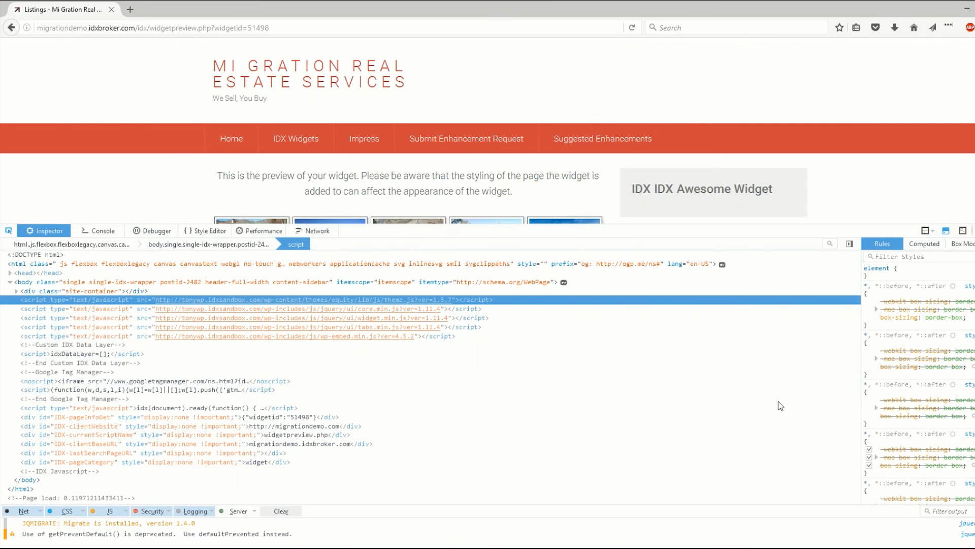
{"action": "left_click", "coordinate": [101, 234]}
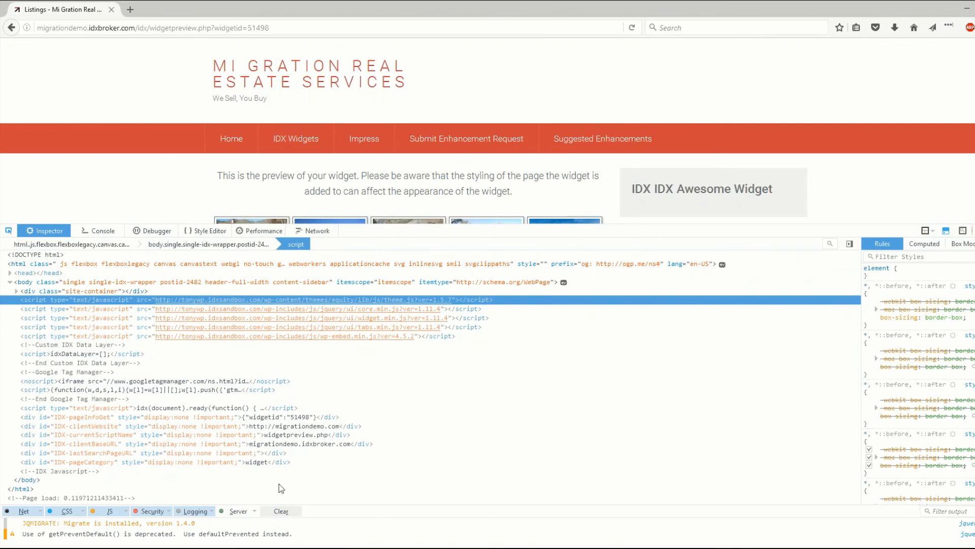